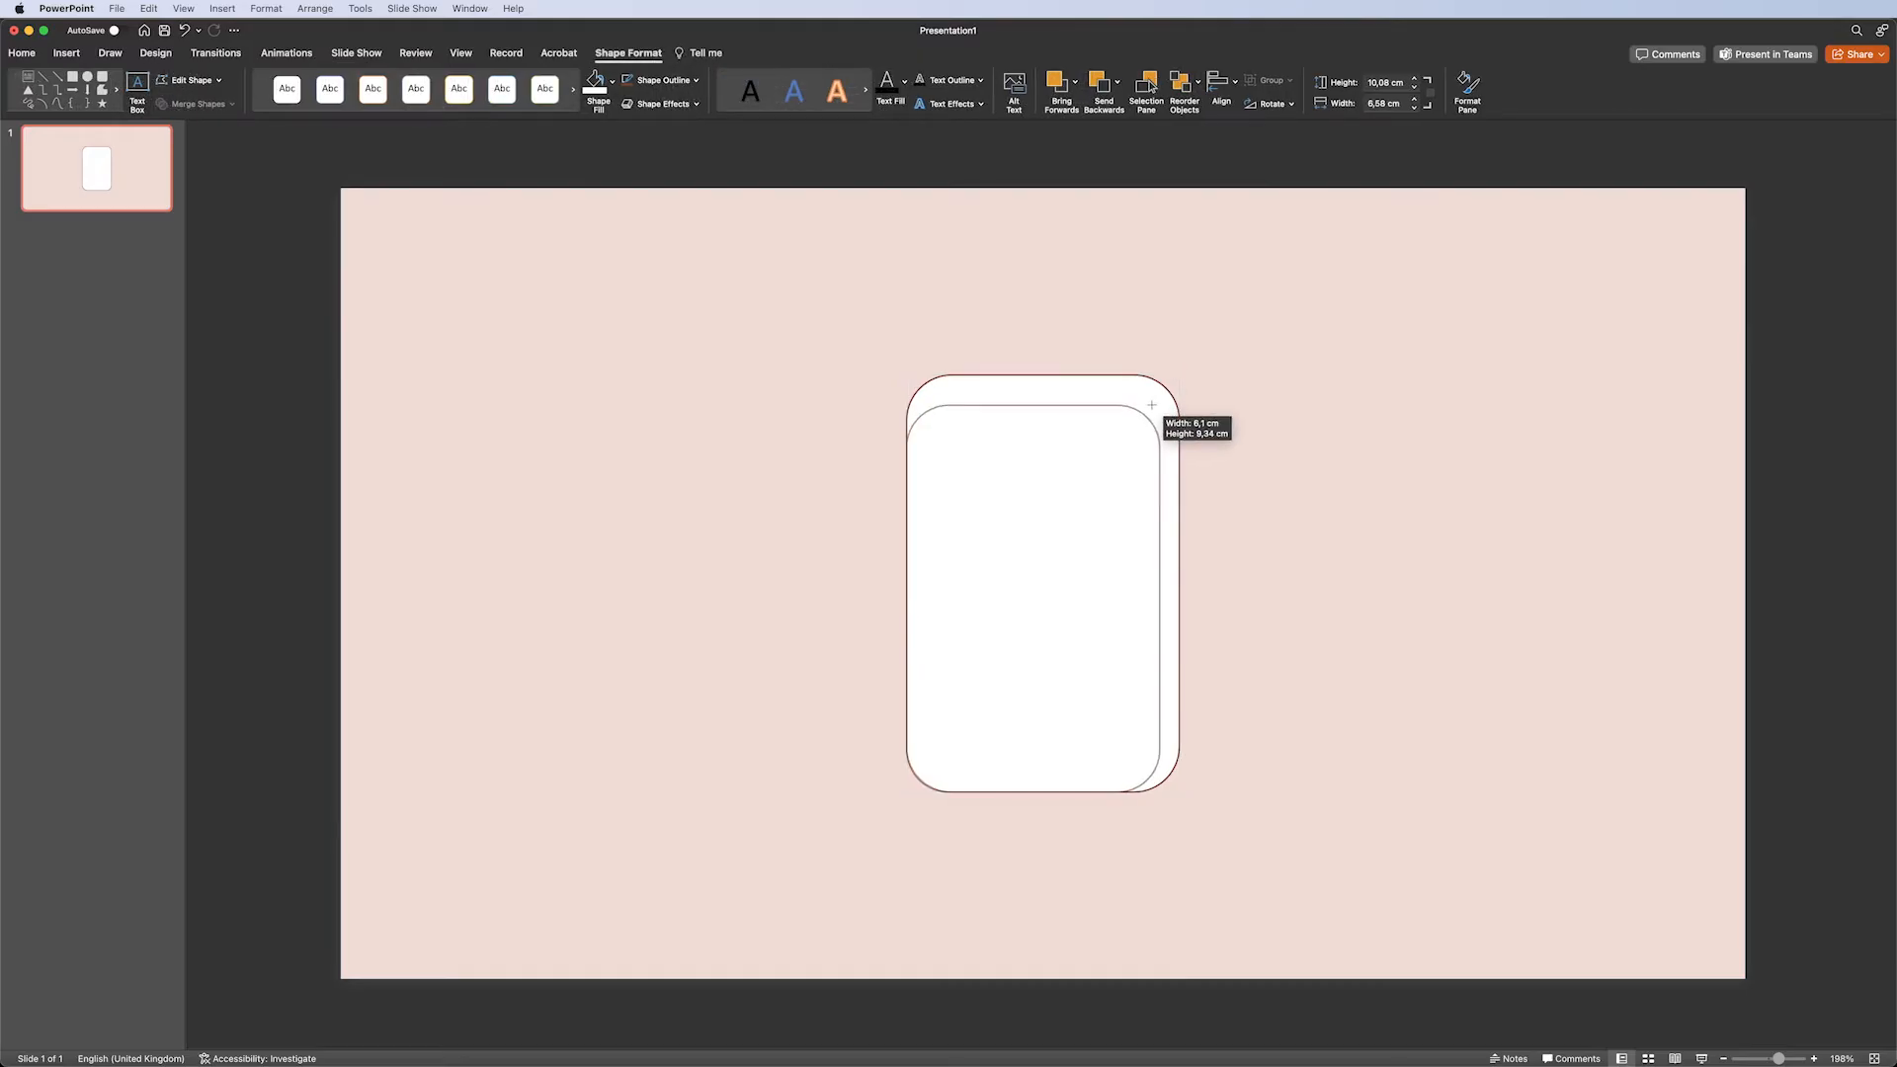
# Resize and reposition the inner rounded rectangle so it sits centred inside the outer card border.
pyautogui.moveTo(1067, 462); pyautogui.dragTo(1076, 446)
pyautogui.moveTo(1169, 582); pyautogui.dragTo(1148, 582)
pyautogui.moveTo(1104, 468); pyautogui.dragTo(1114, 468)
pyautogui.moveTo(1041, 394); pyautogui.dragTo(1055, 423)
pyautogui.click(1253, 330)
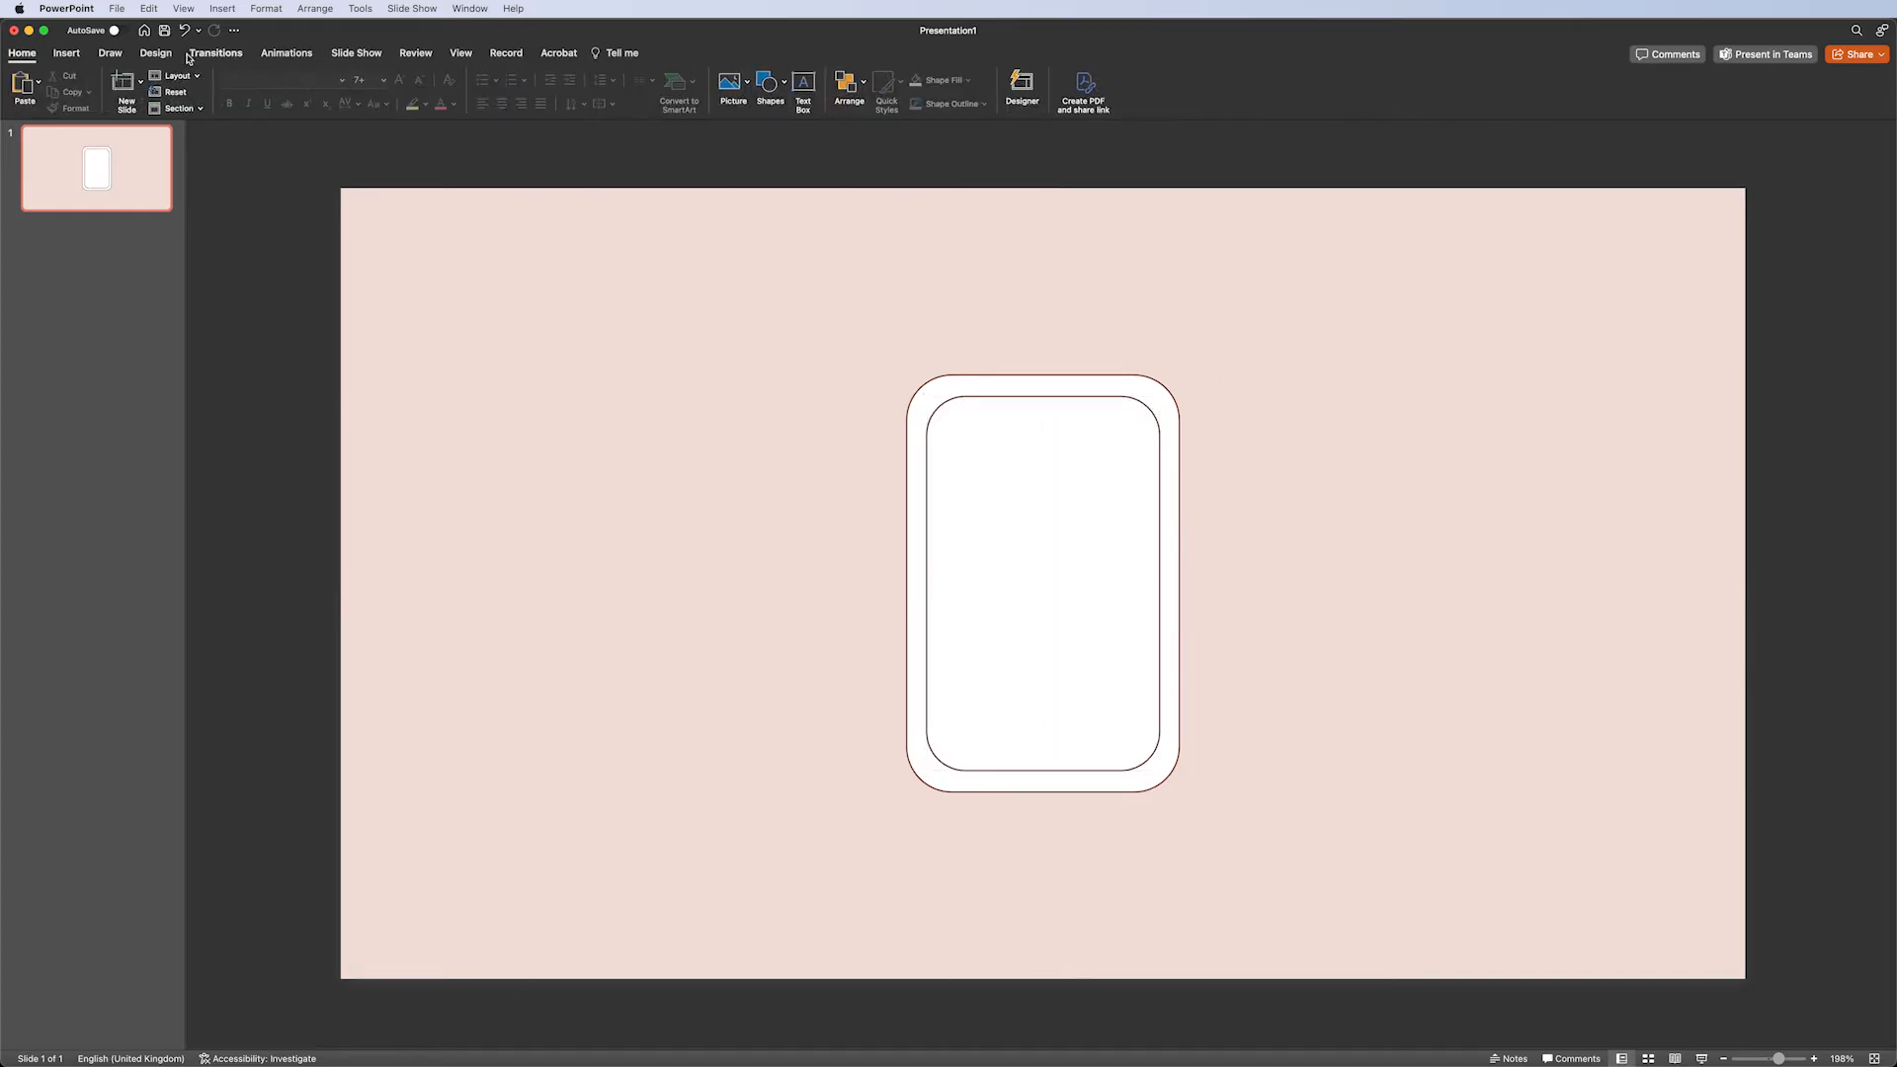
# Draw a small white-filled circle about 1.3 cm wide over the inner rectangle's top-left corner.
pyautogui.click(66, 52)
pyautogui.click(355, 82)
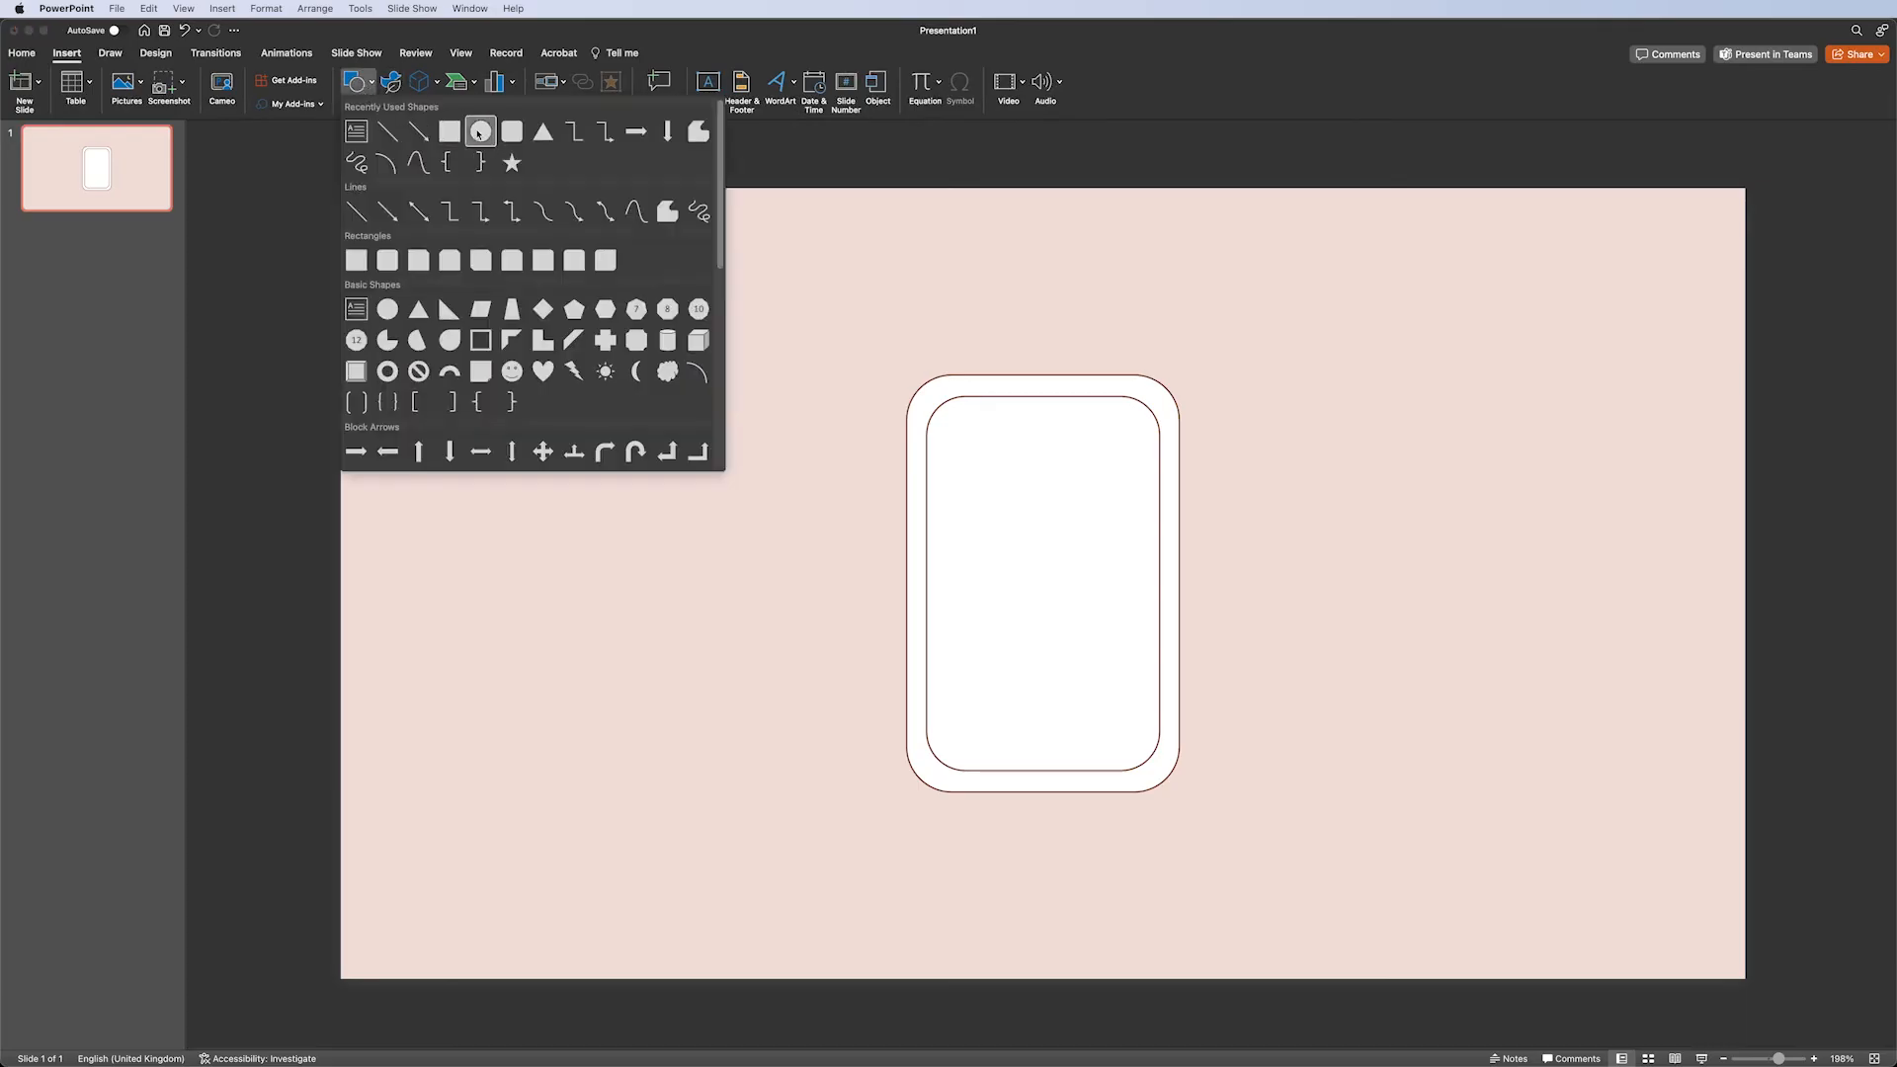
pyautogui.click(479, 132)
pyautogui.moveTo(925, 392); pyautogui.dragTo(958, 424)
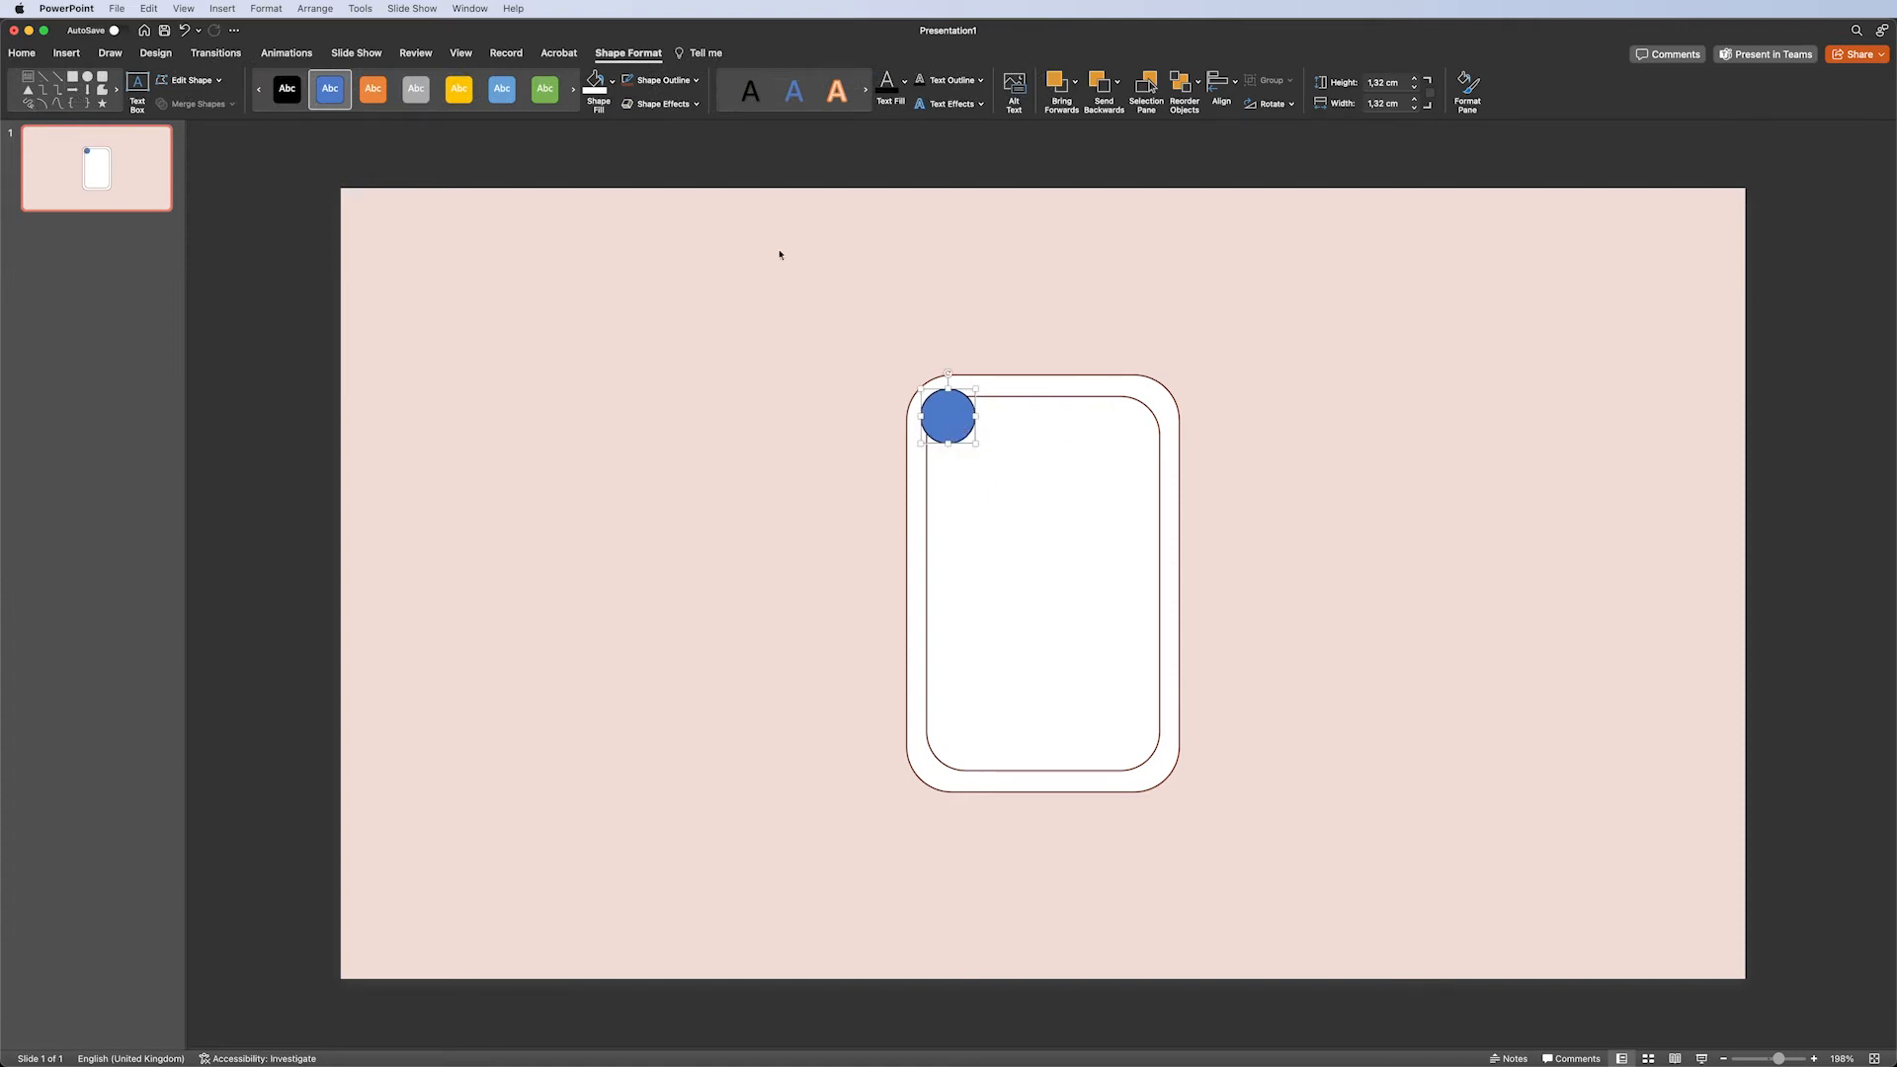
pyautogui.click(596, 83)
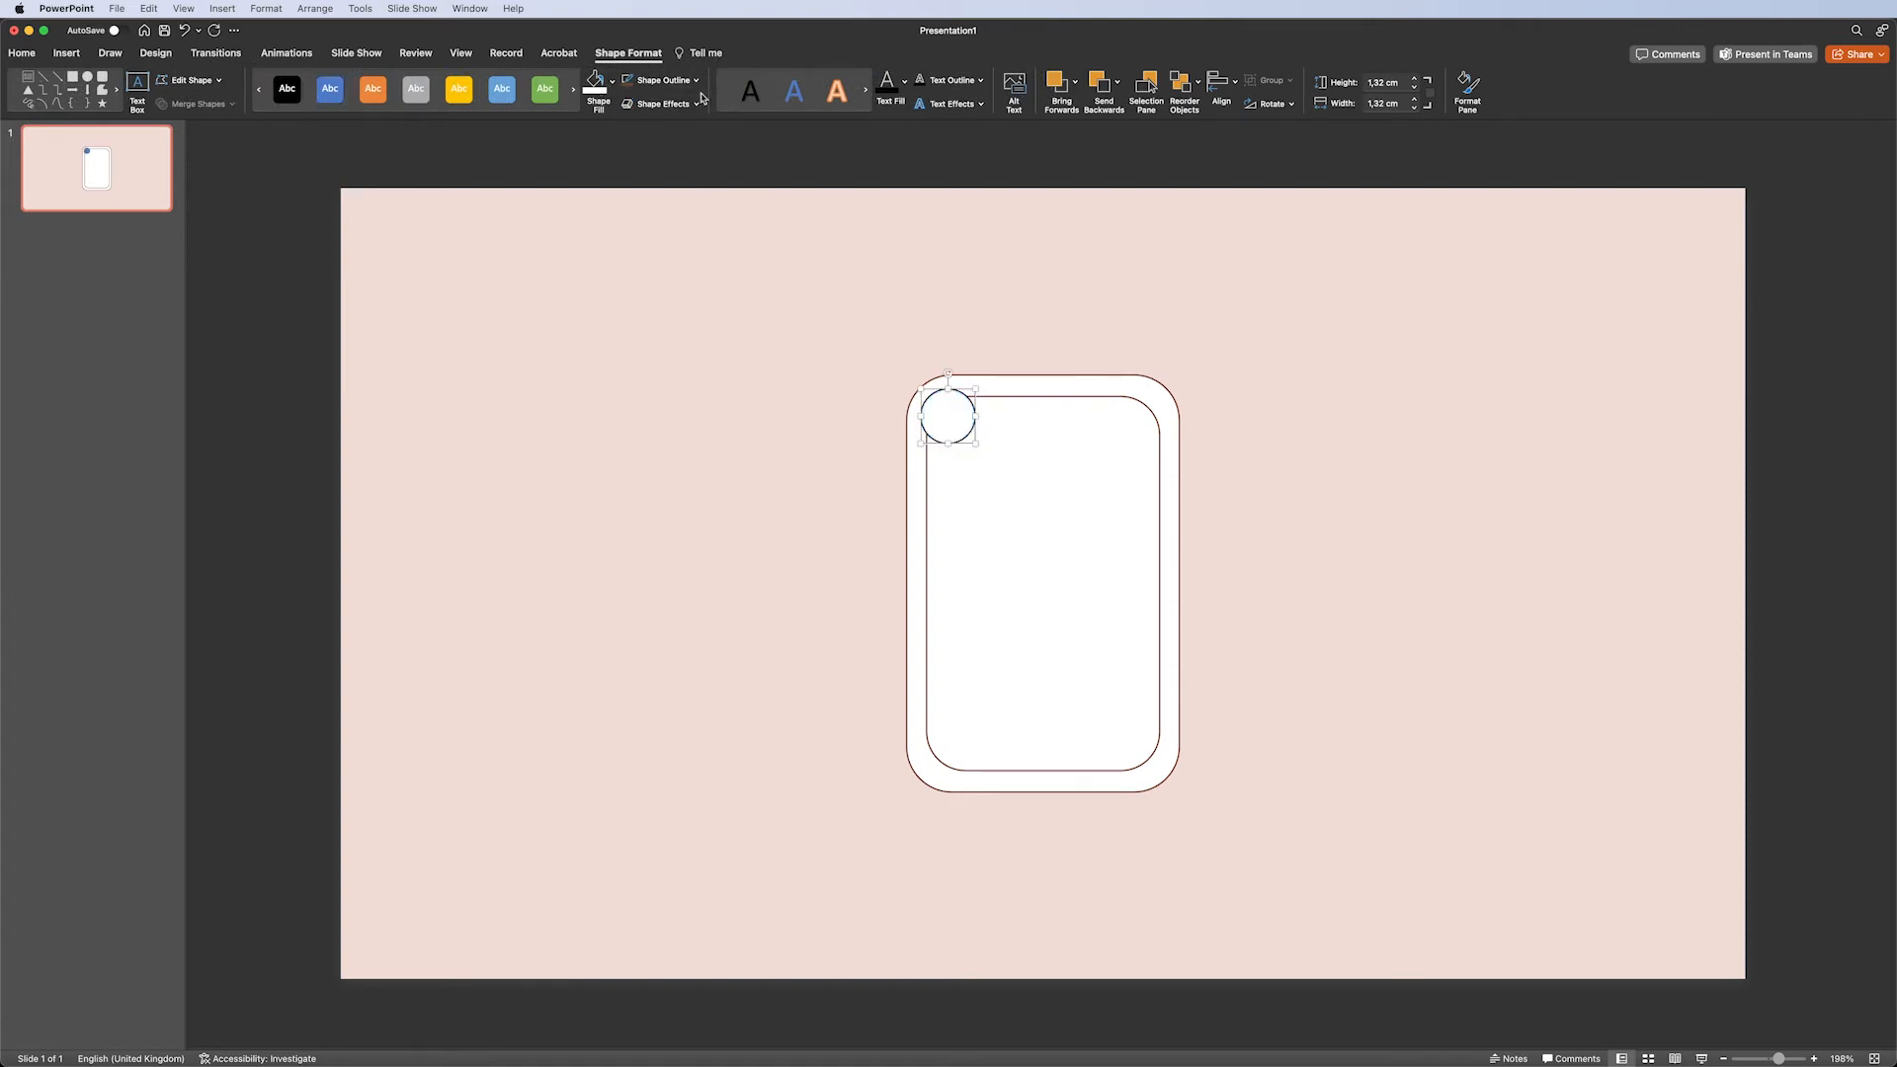
pyautogui.click(1222, 353)
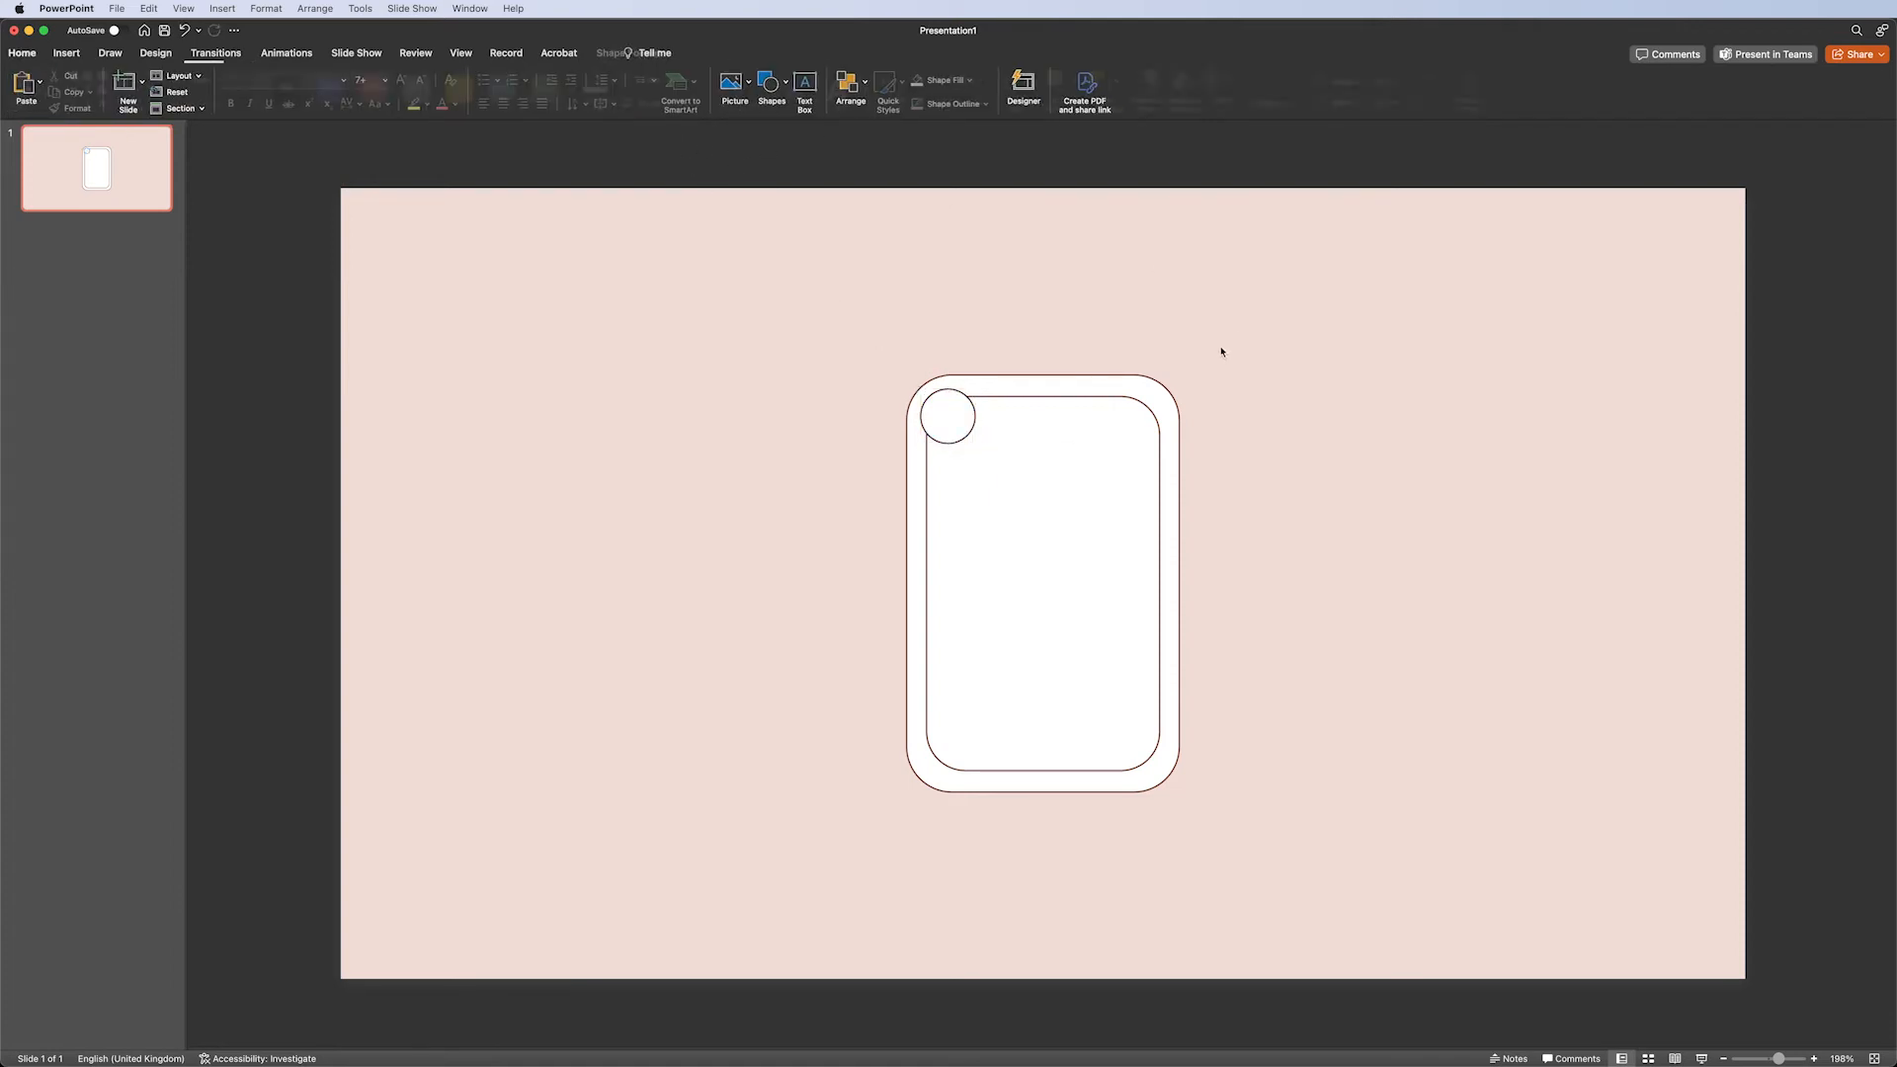
# Insert the two-paws stock icon found by searching the icons for "paw".
pyautogui.click(76, 58)
pyautogui.click(391, 86)
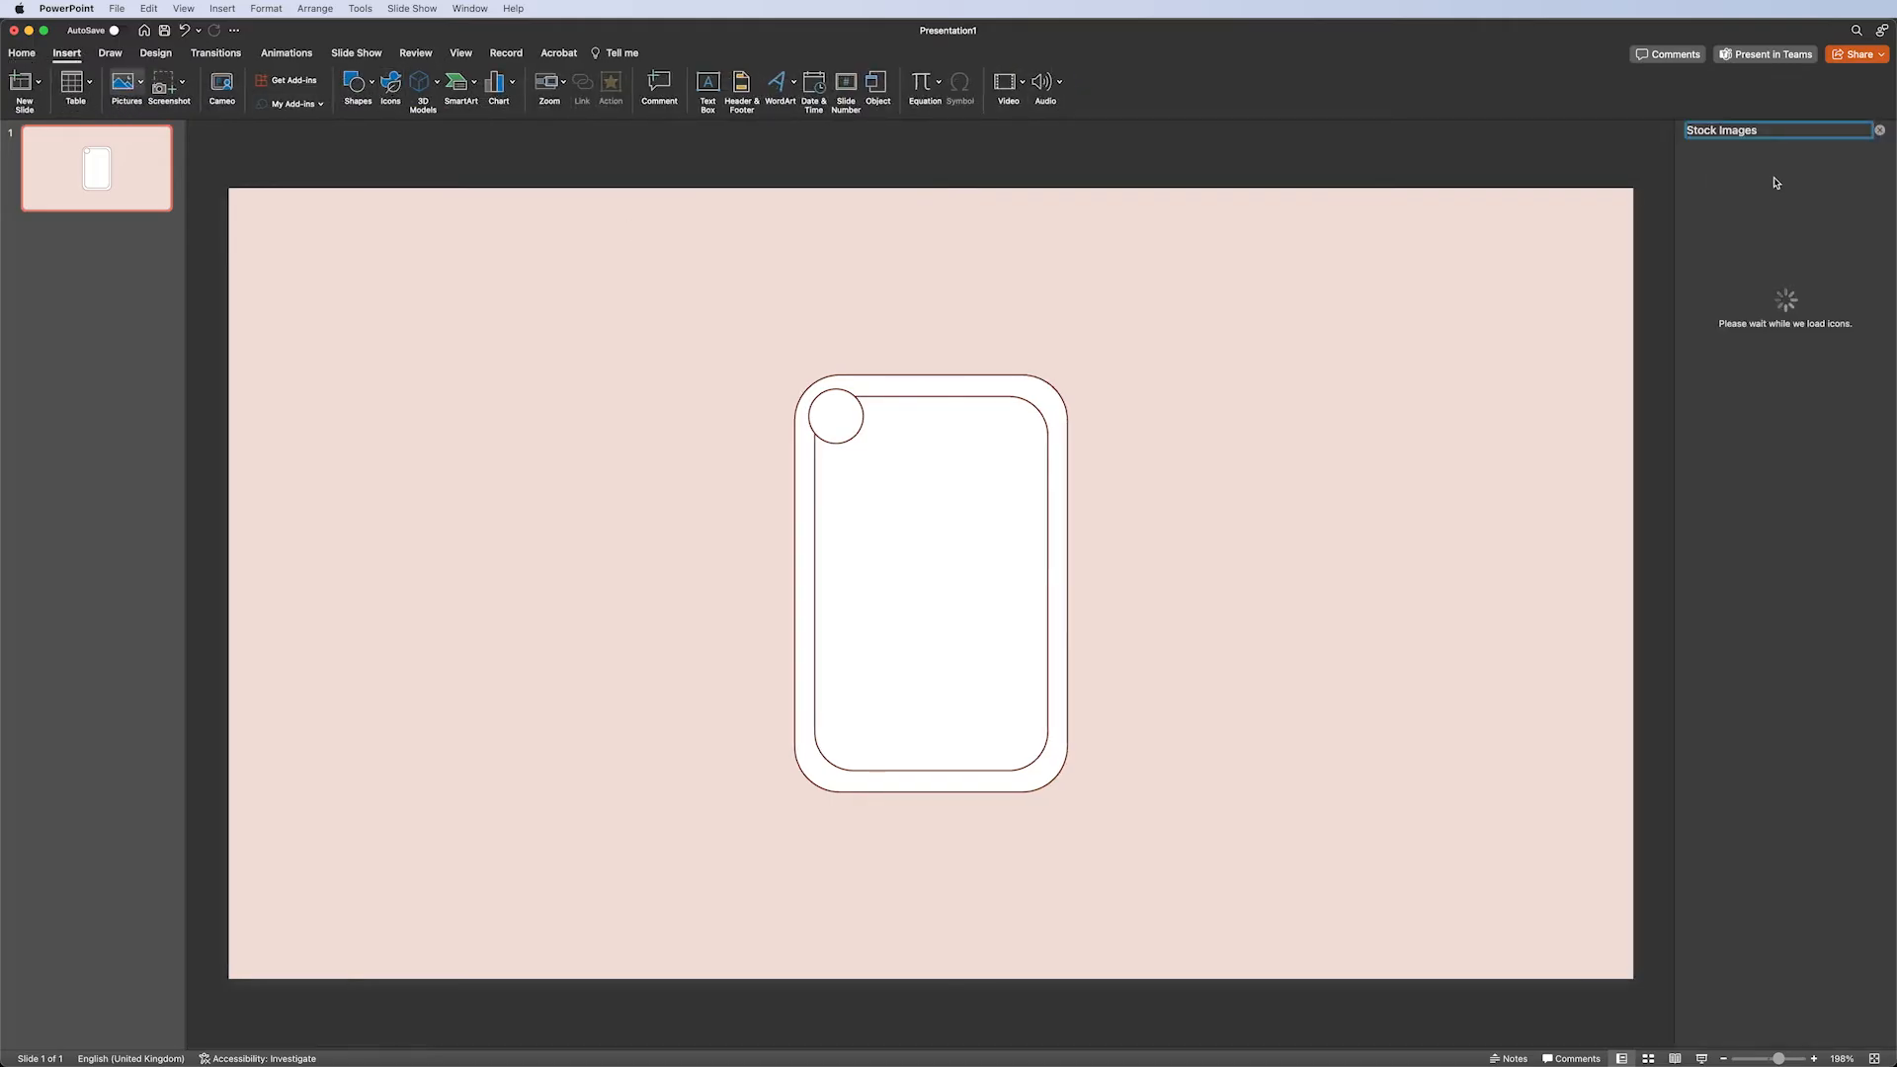
pyautogui.write('paw')
pyautogui.click(1779, 260)
pyautogui.click(1814, 1030)
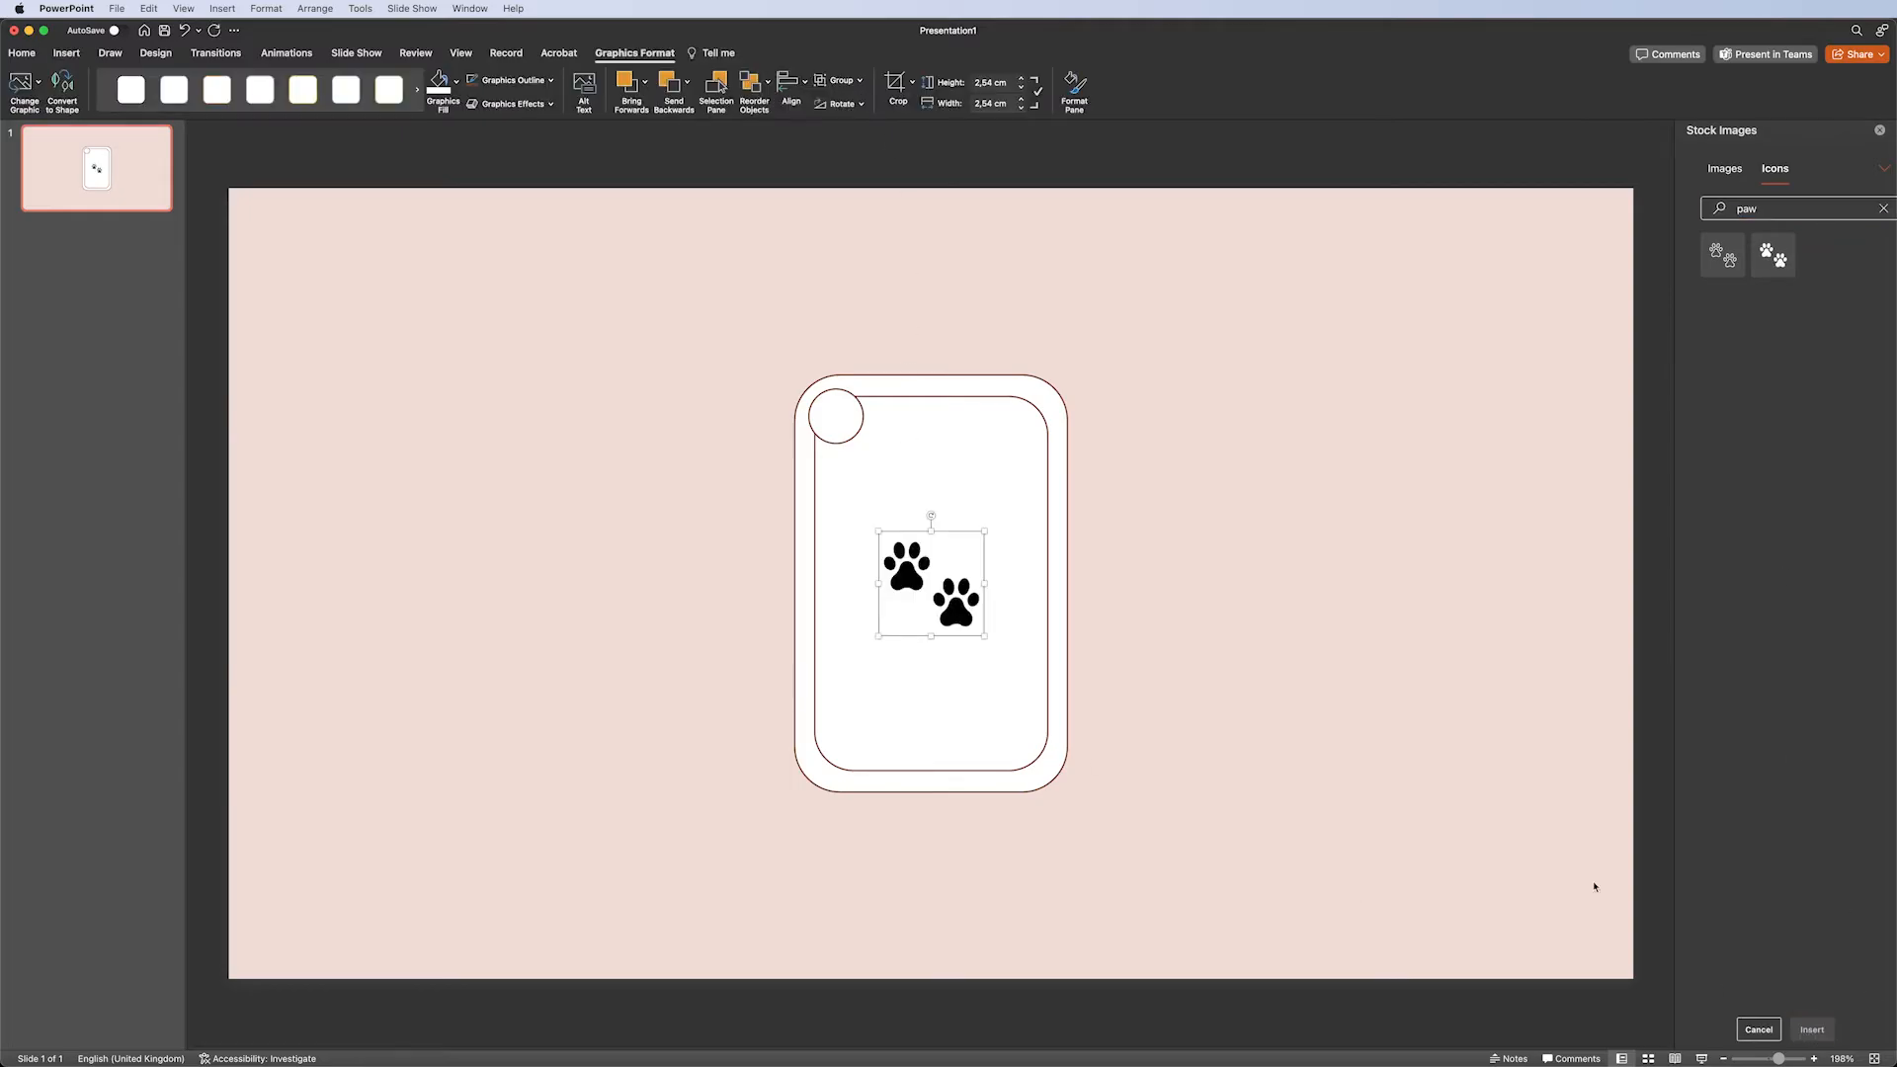
# Crop the paw icon down to a single paw print.
pyautogui.moveTo(1778, 1058); pyautogui.dragTo(1801, 1058)
pyautogui.click(897, 86)
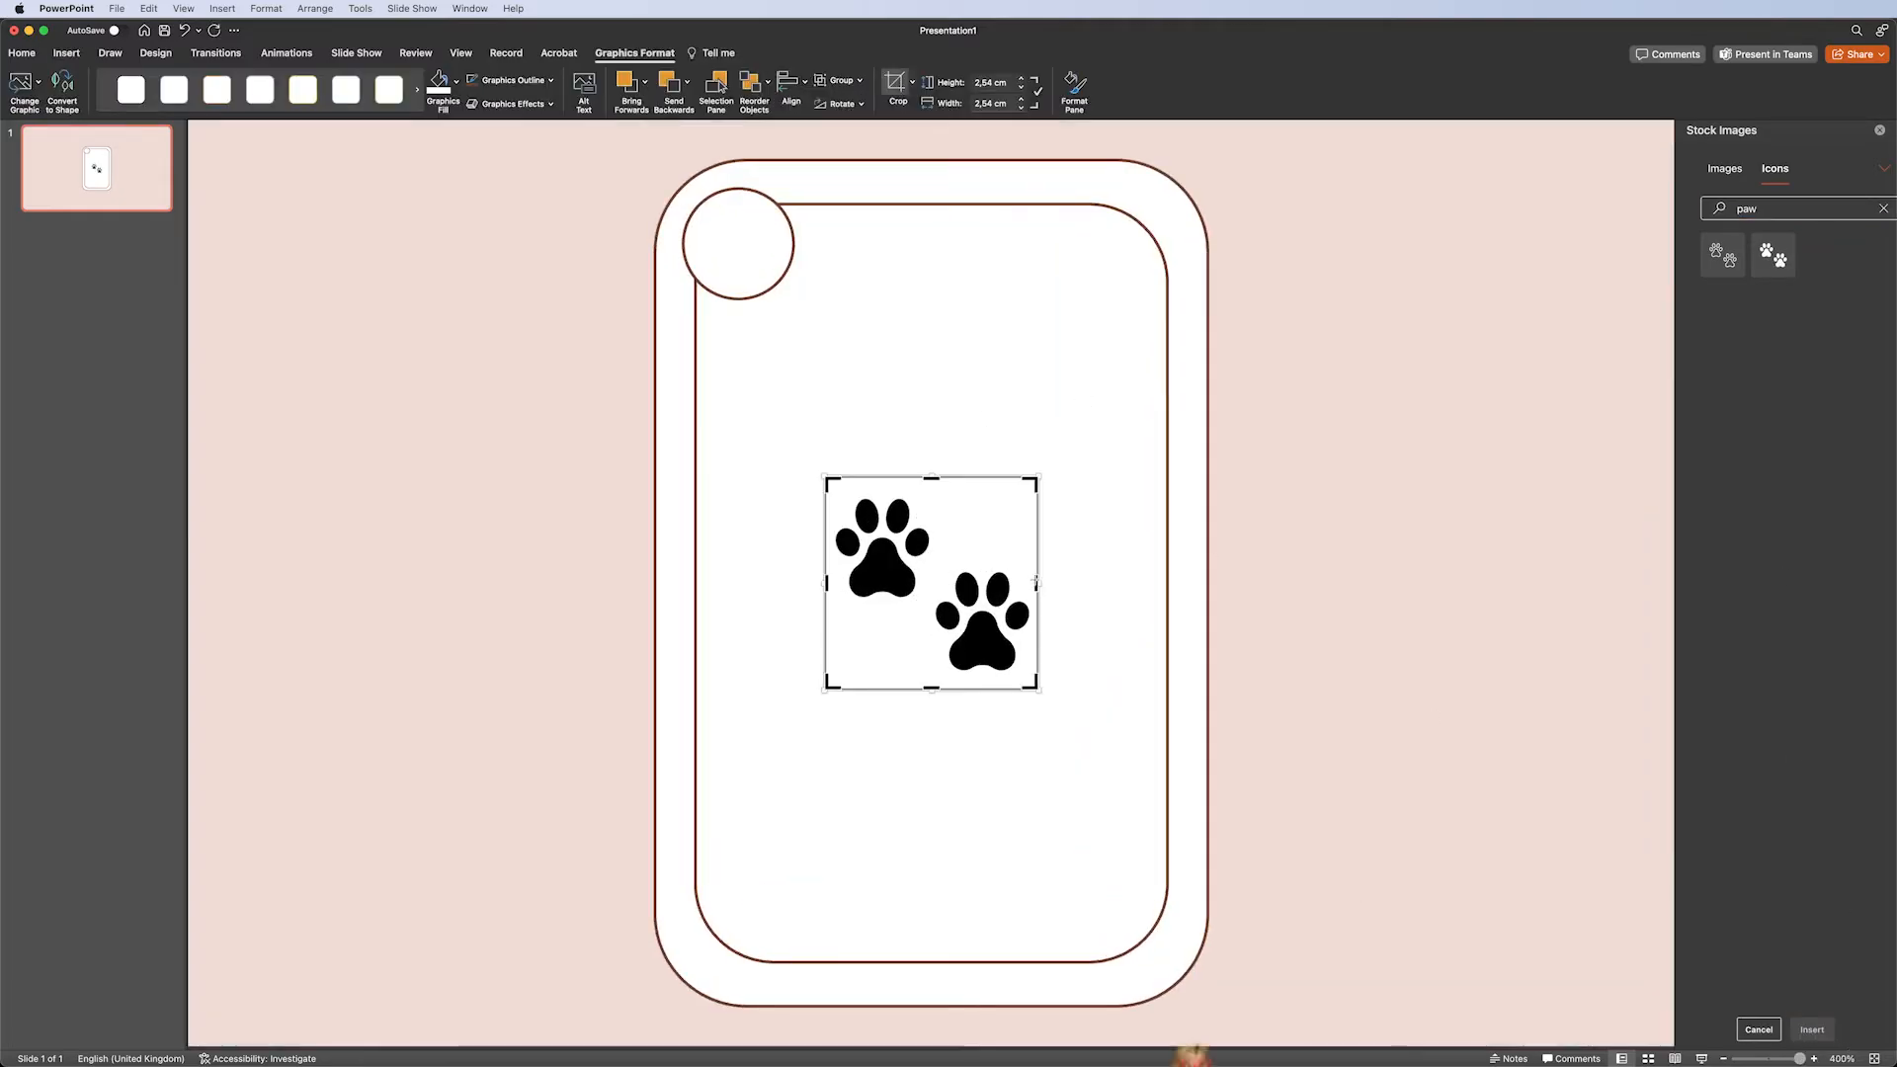
pyautogui.moveTo(1036, 583); pyautogui.dragTo(932, 583)
pyautogui.moveTo(877, 479); pyautogui.dragTo(877, 497)
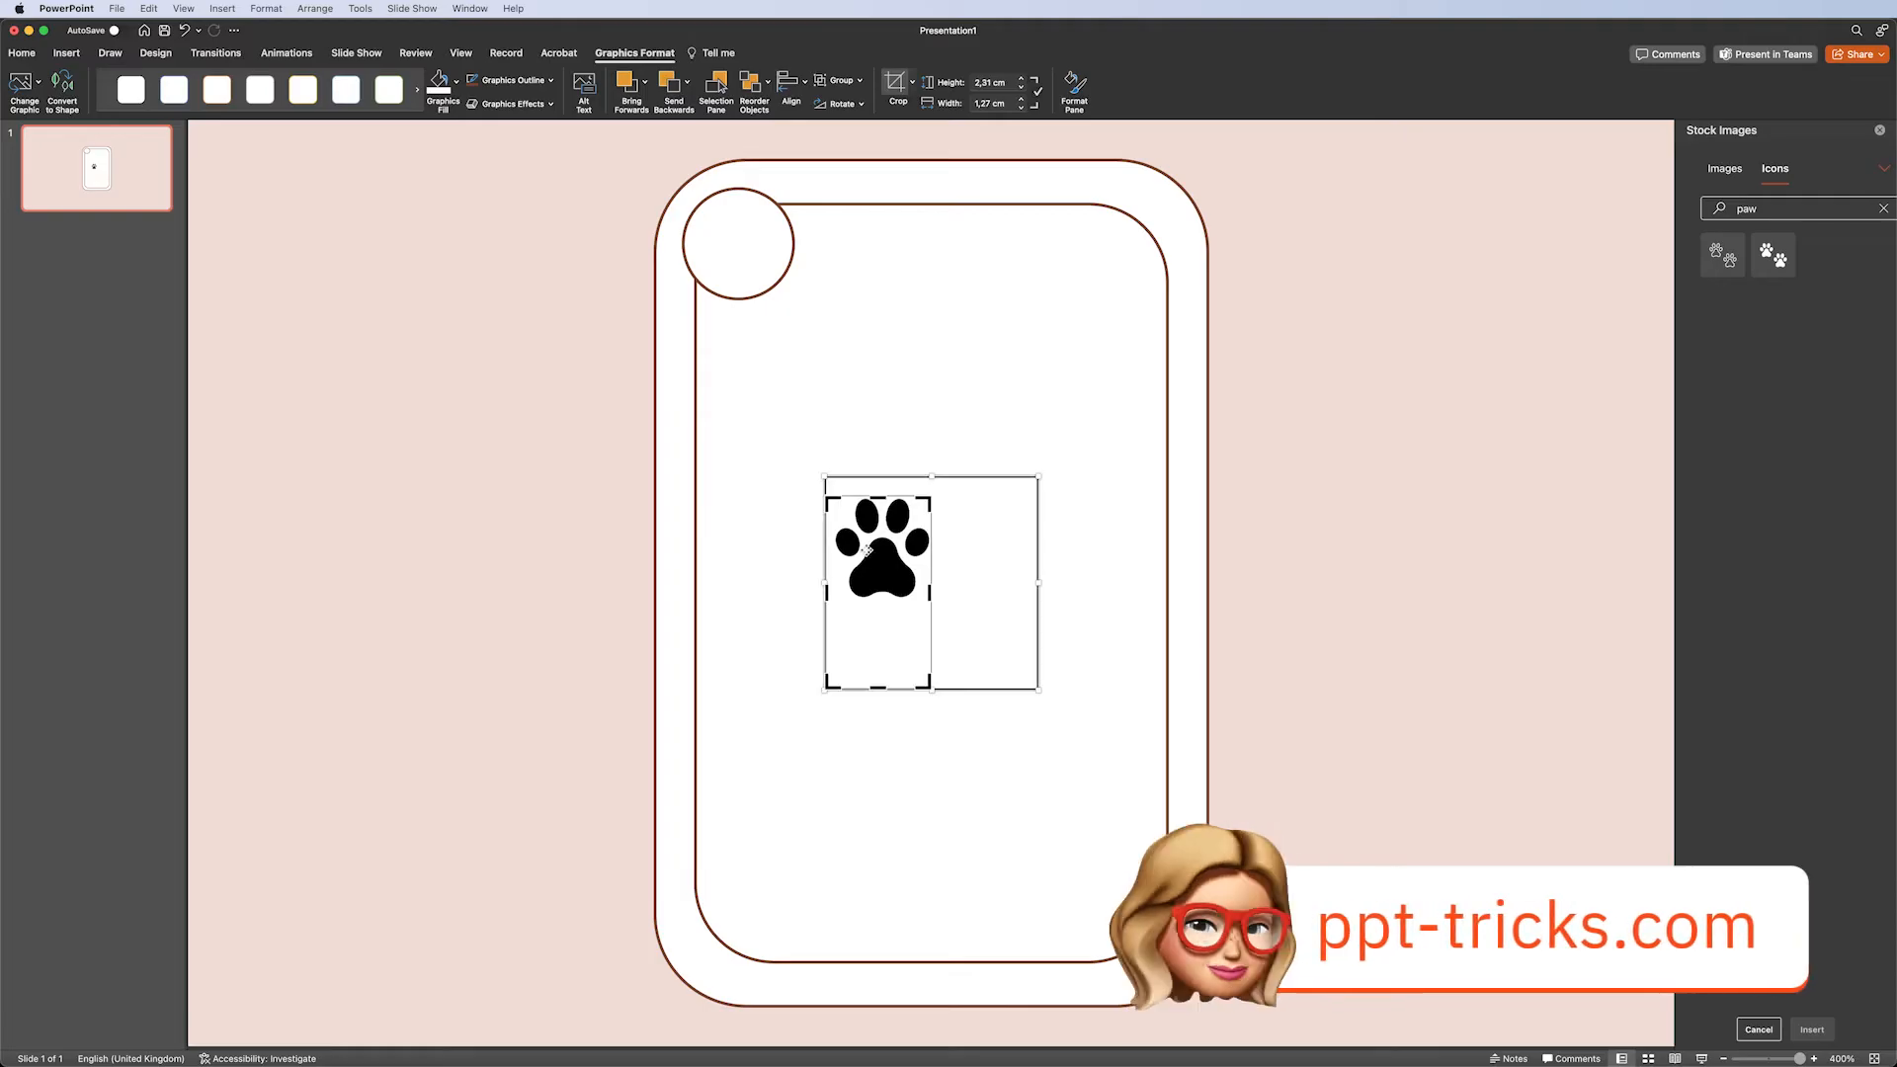
pyautogui.moveTo(826, 592); pyautogui.dragTo(833, 591)
pyautogui.moveTo(877, 688); pyautogui.dragTo(887, 630)
pyautogui.click(1091, 372)
# Move the single paw into the top-left circle and fill it with the recent brown colour.
pyautogui.moveTo(881, 548); pyautogui.dragTo(735, 251)
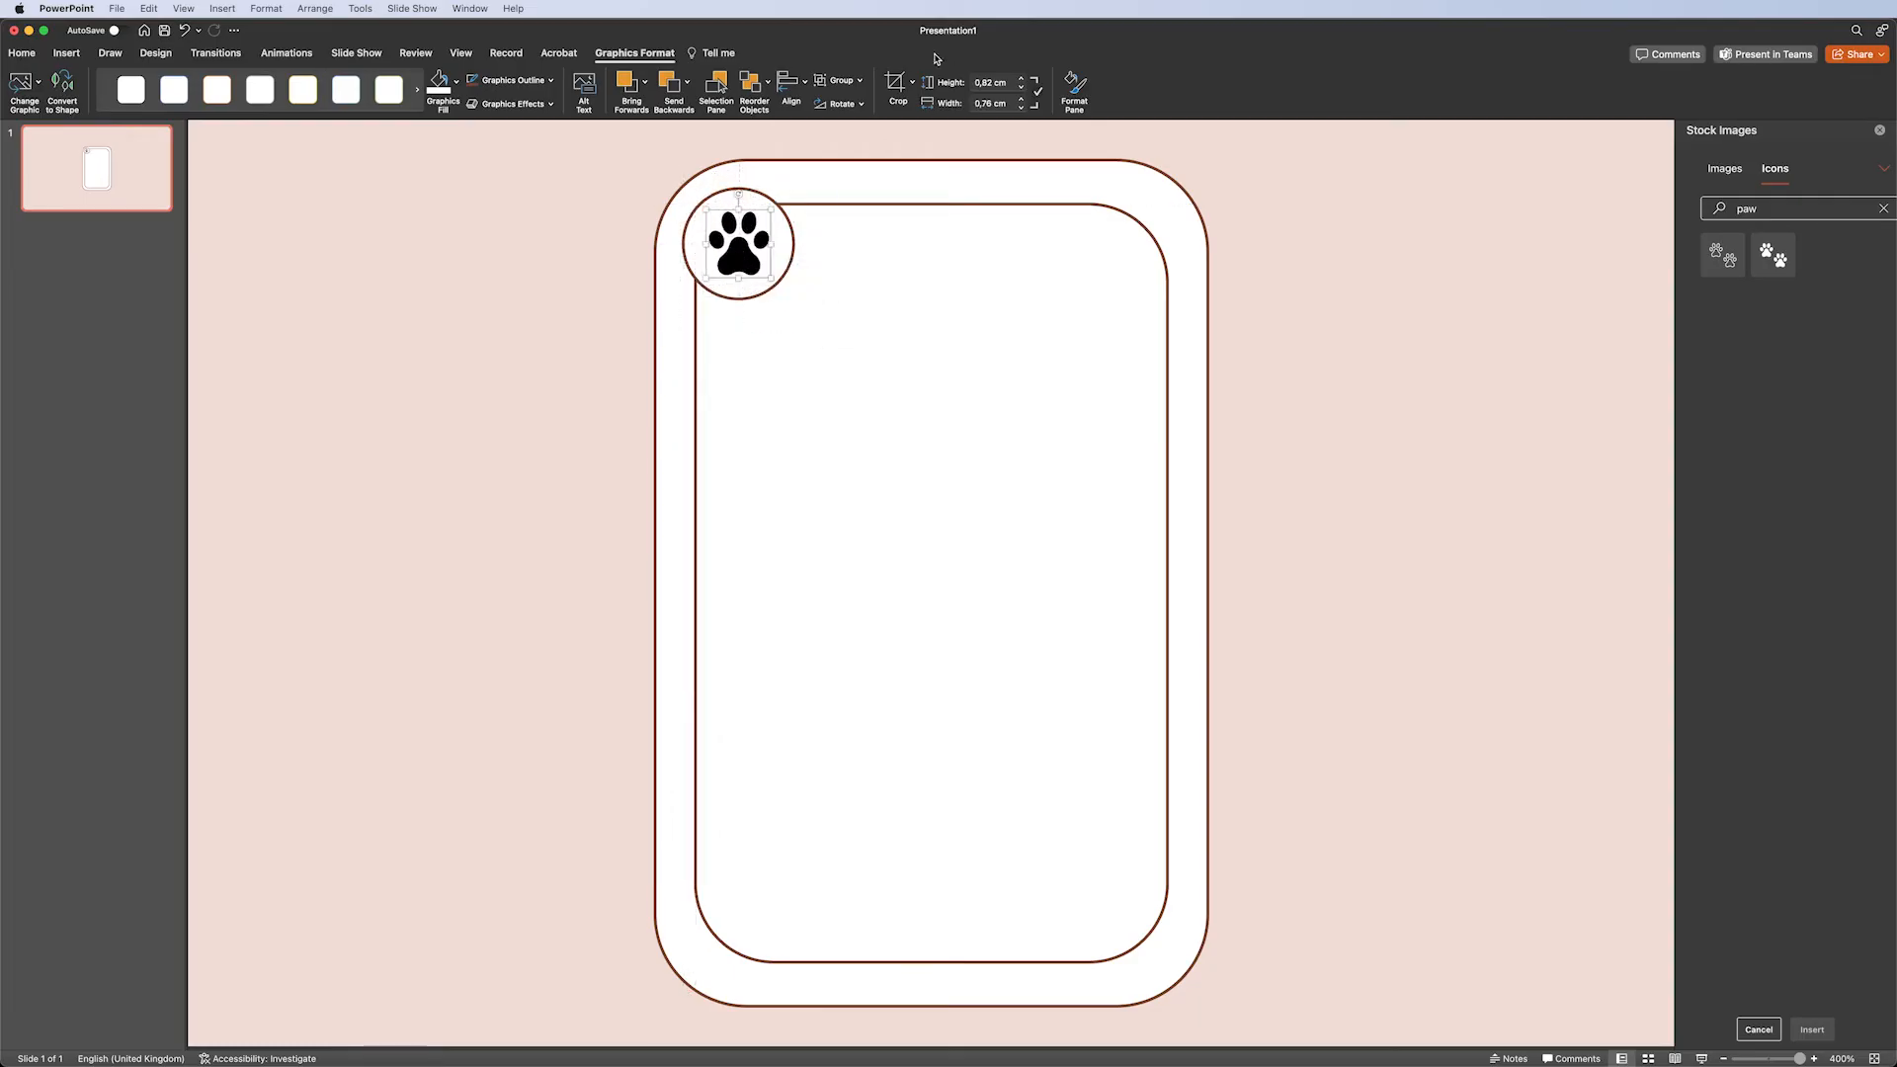
pyautogui.click(455, 81)
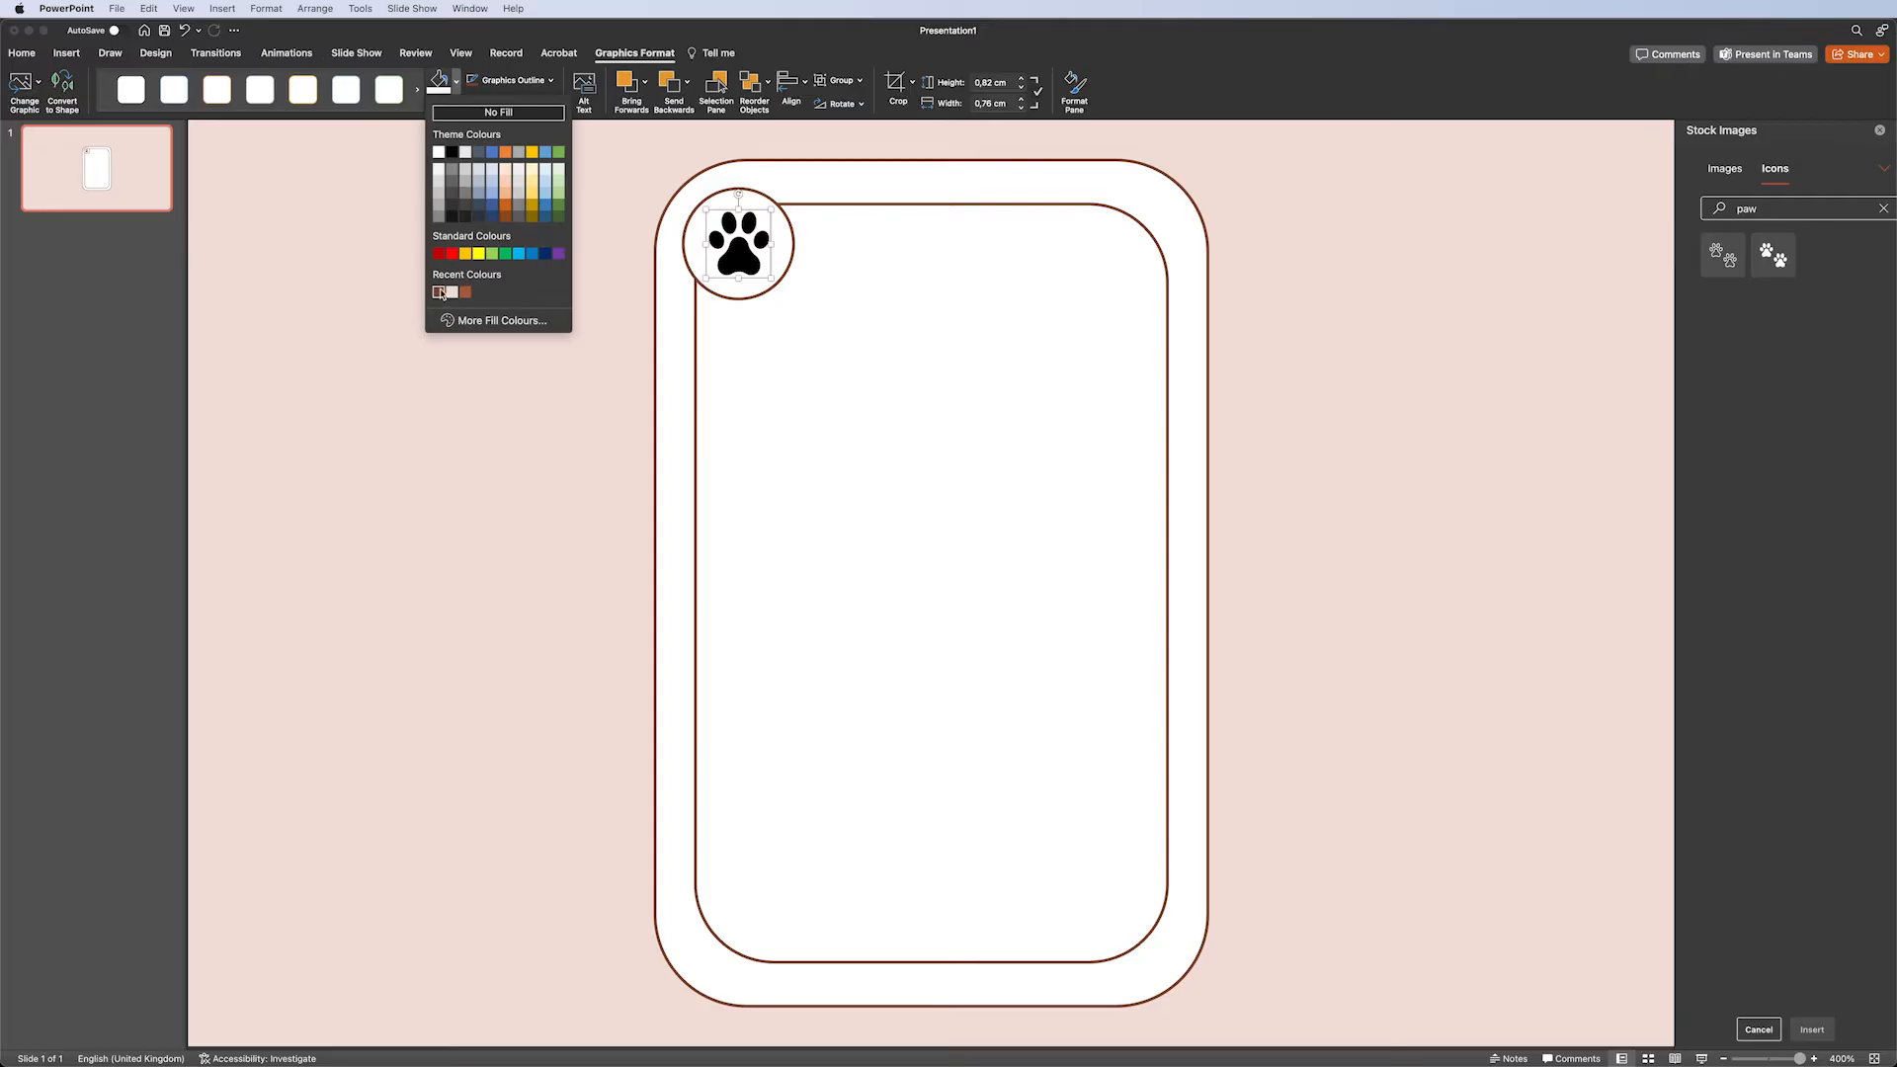
pyautogui.click(438, 293)
# Draw a top-rounded rectangle about 4 cm wide and 3 cm tall below the paw circle inside the card.
pyautogui.moveTo(1799, 1058); pyautogui.dragTo(1778, 1059)
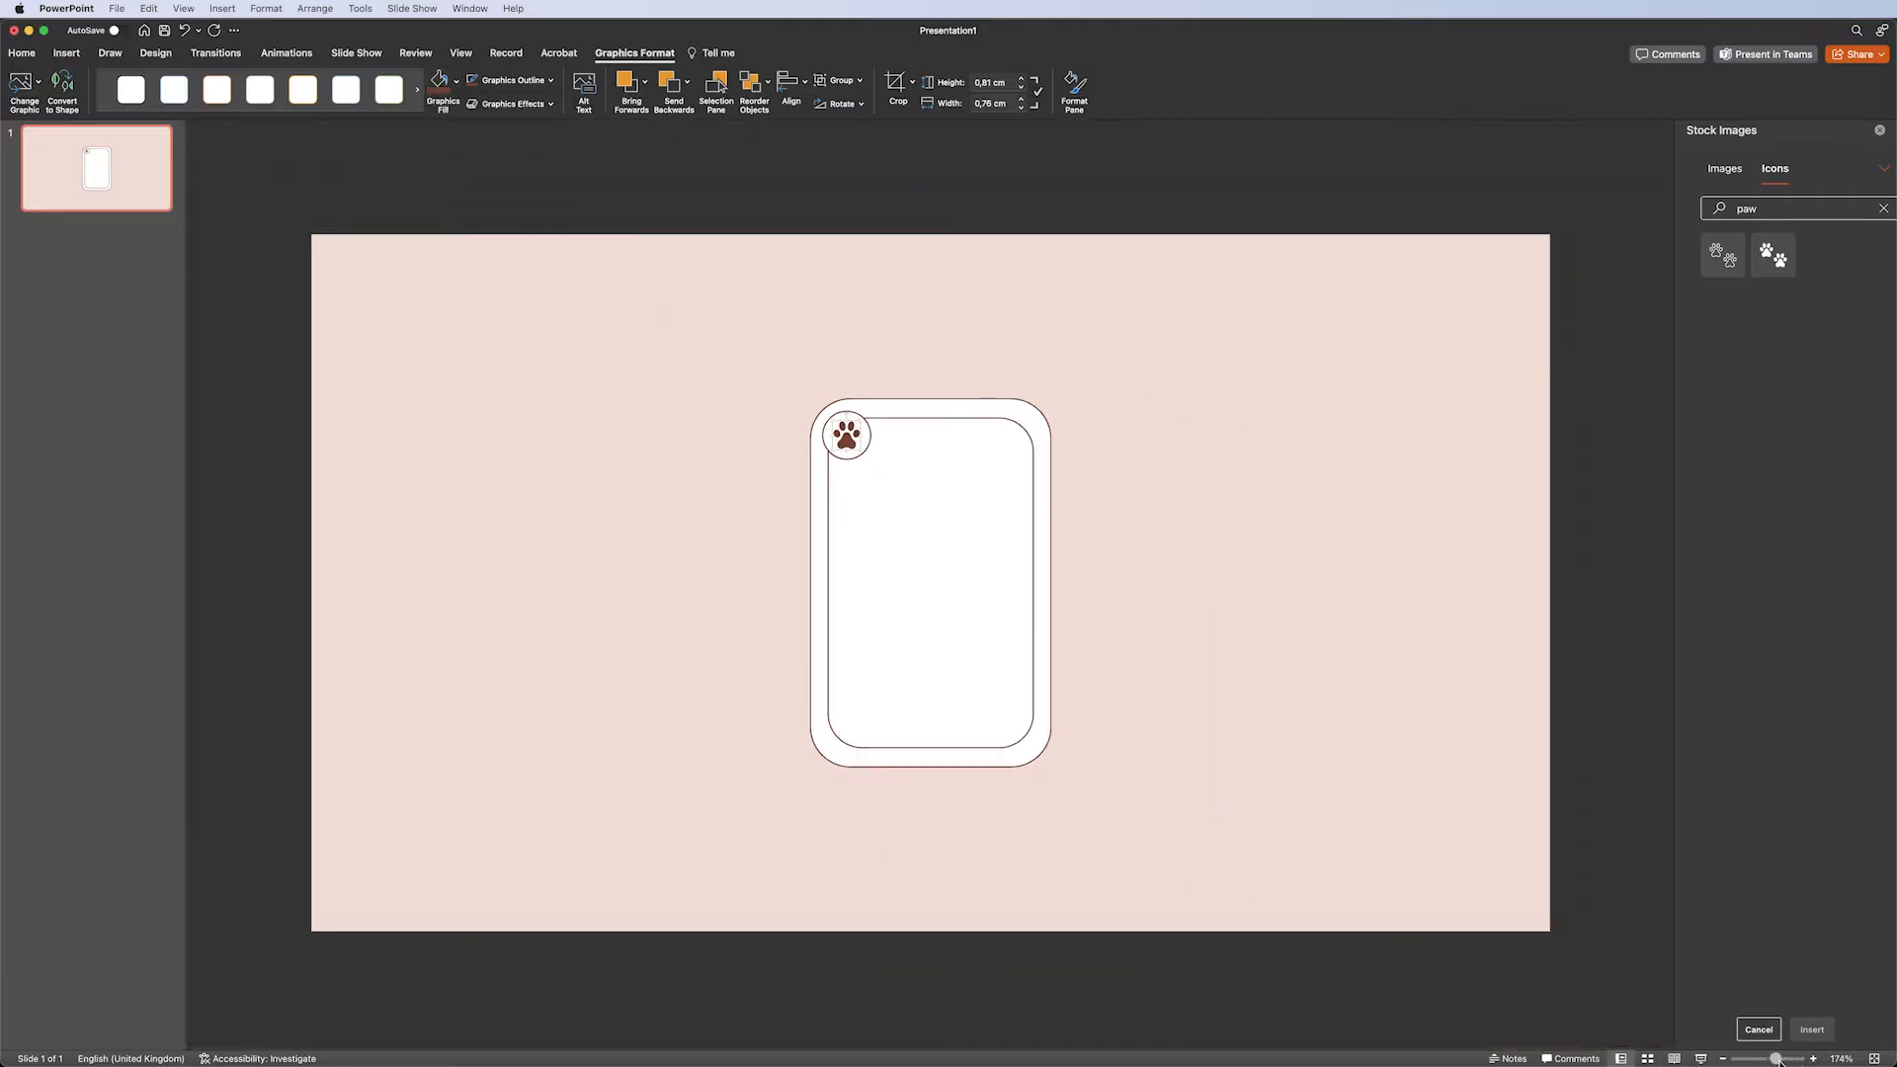
pyautogui.click(66, 53)
pyautogui.click(356, 81)
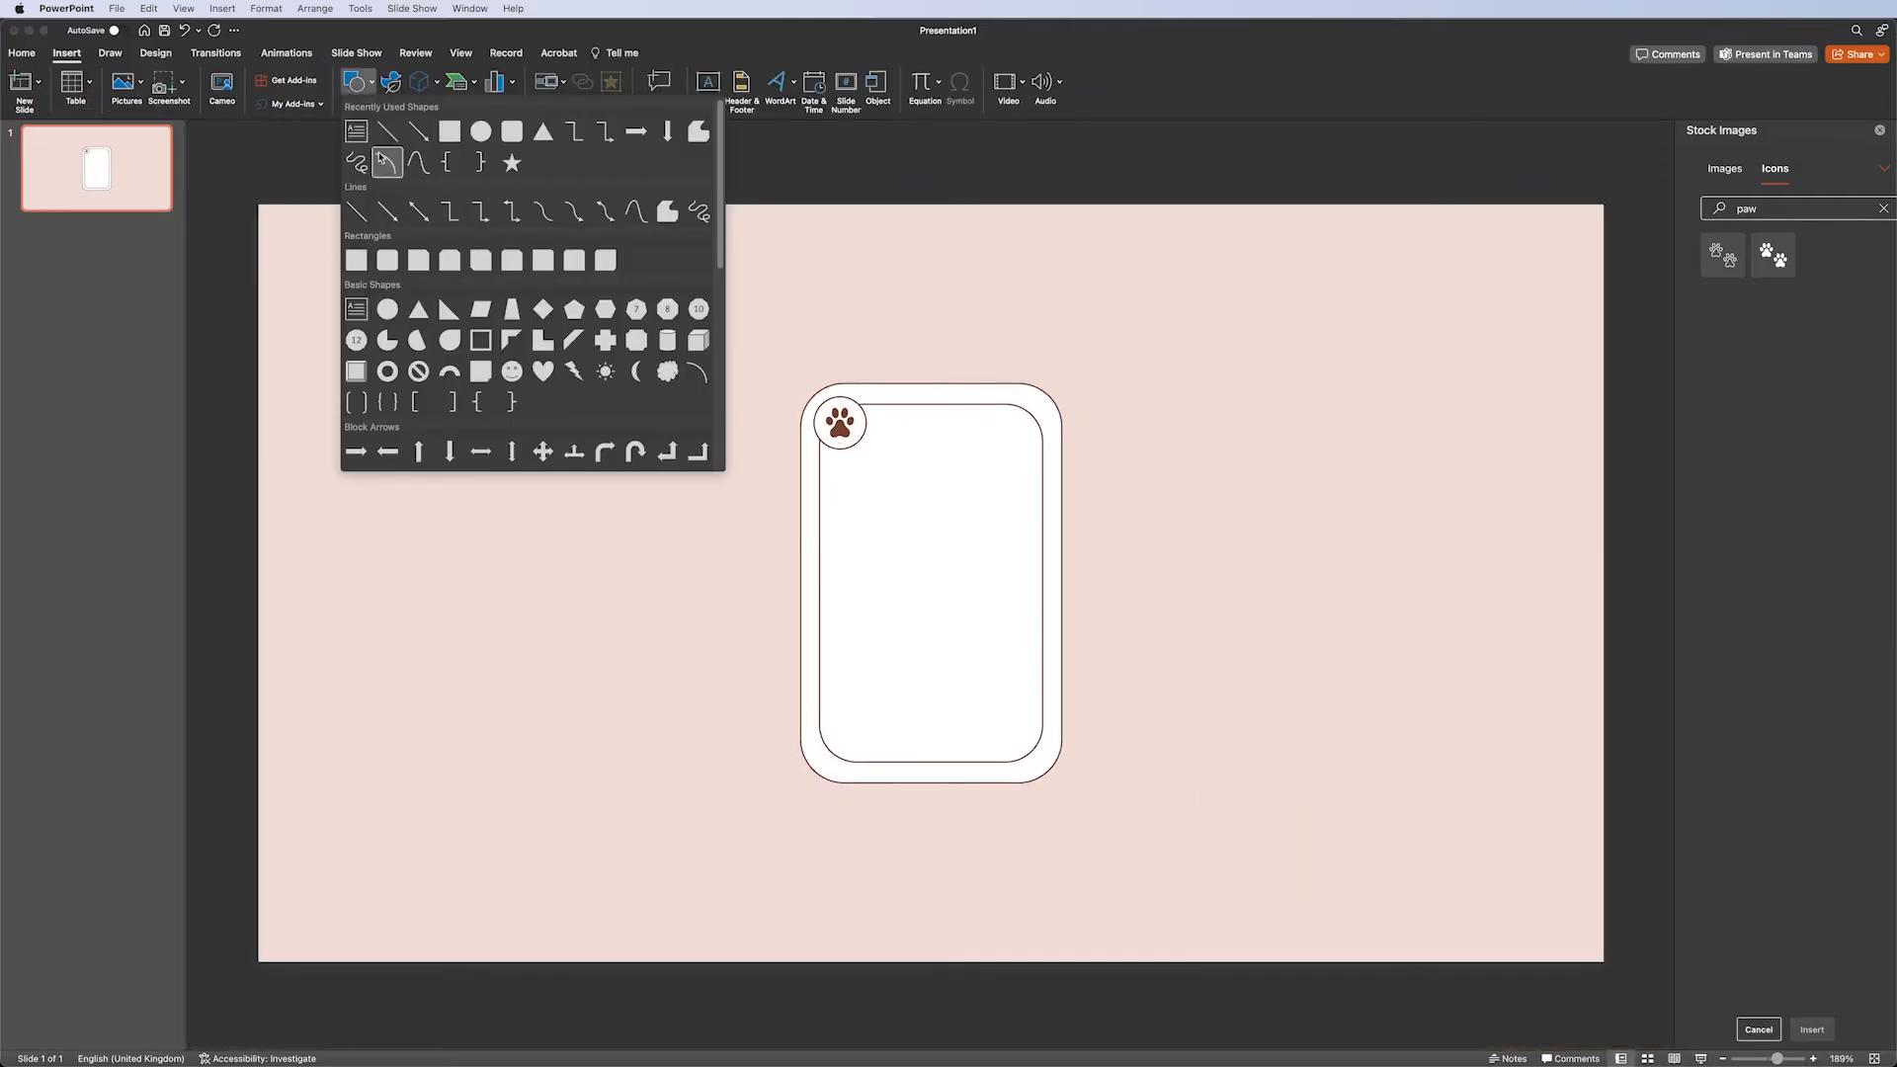
pyautogui.click(573, 261)
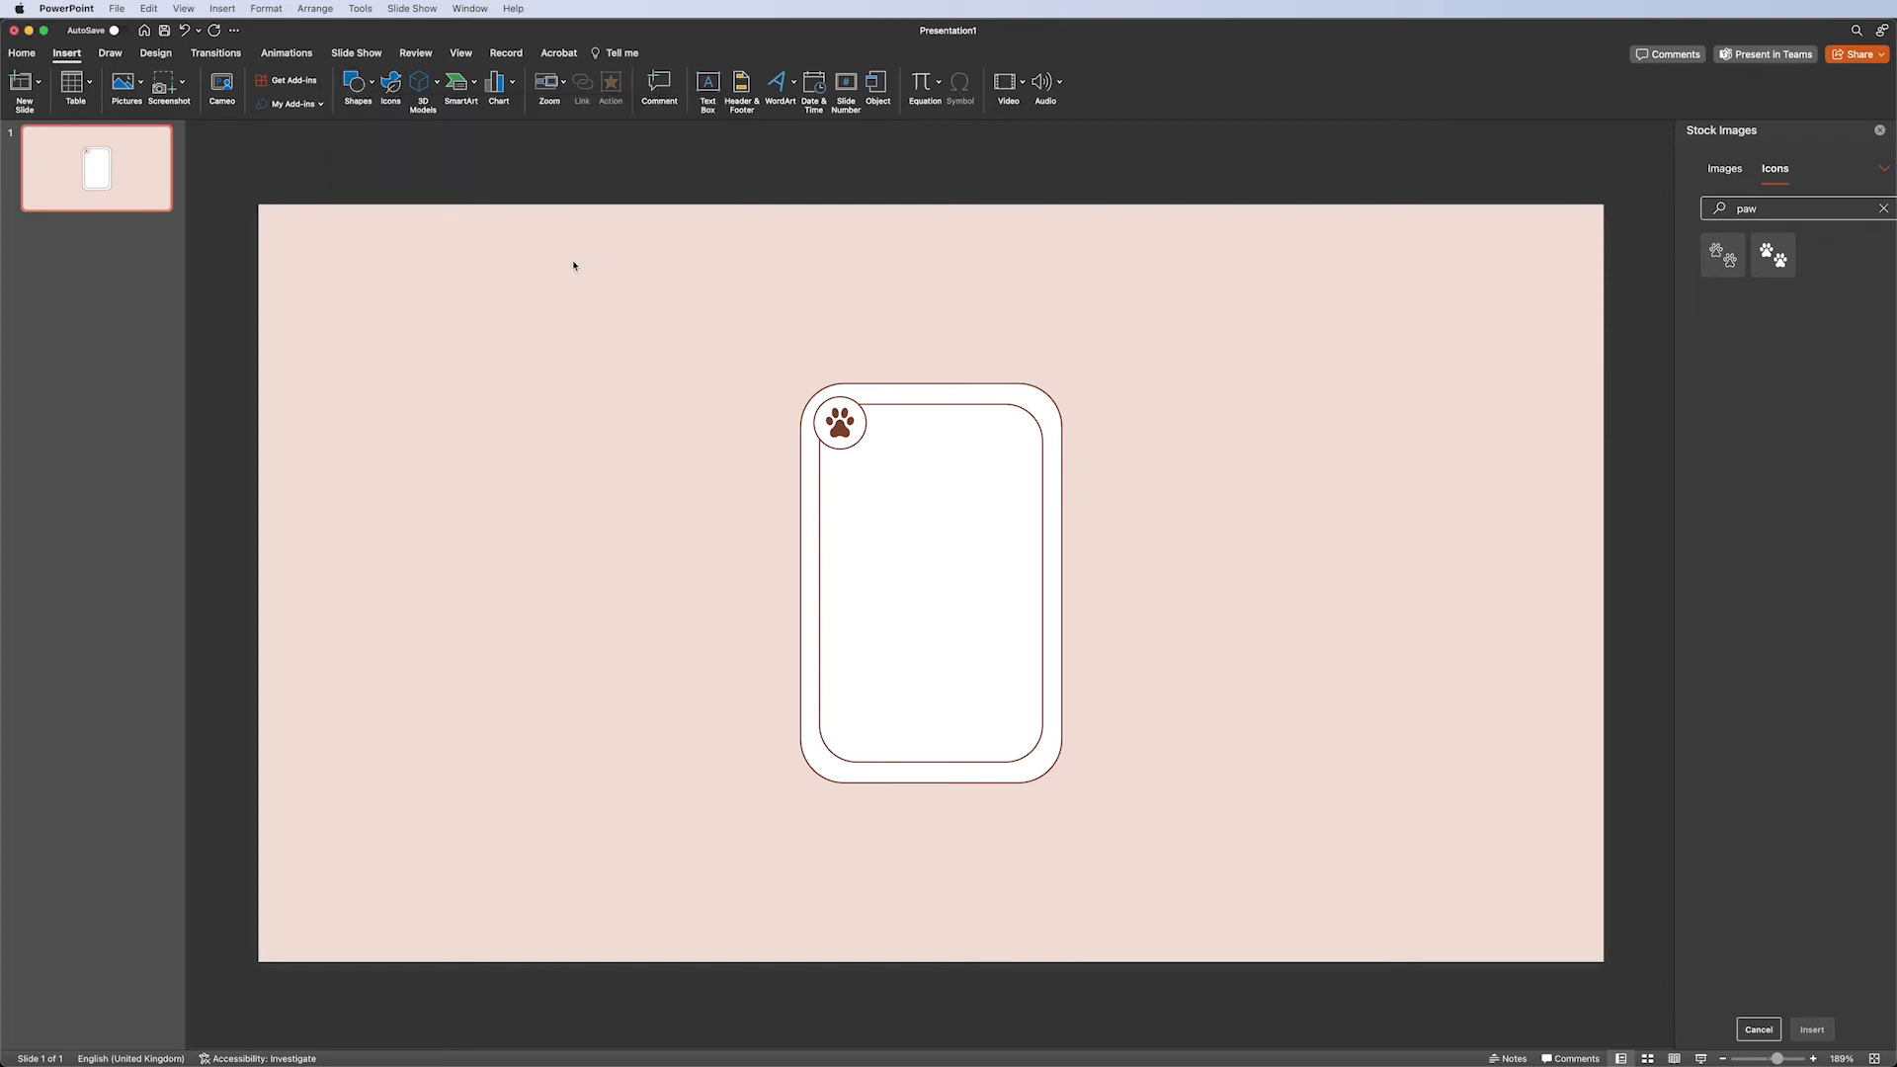
pyautogui.moveTo(872, 558)
pyautogui.mouseDown()
pyautogui.moveTo(1004, 552)
pyautogui.moveTo(1035, 439)
pyautogui.mouseUp()
pyautogui.moveTo(967, 512); pyautogui.dragTo(945, 540)
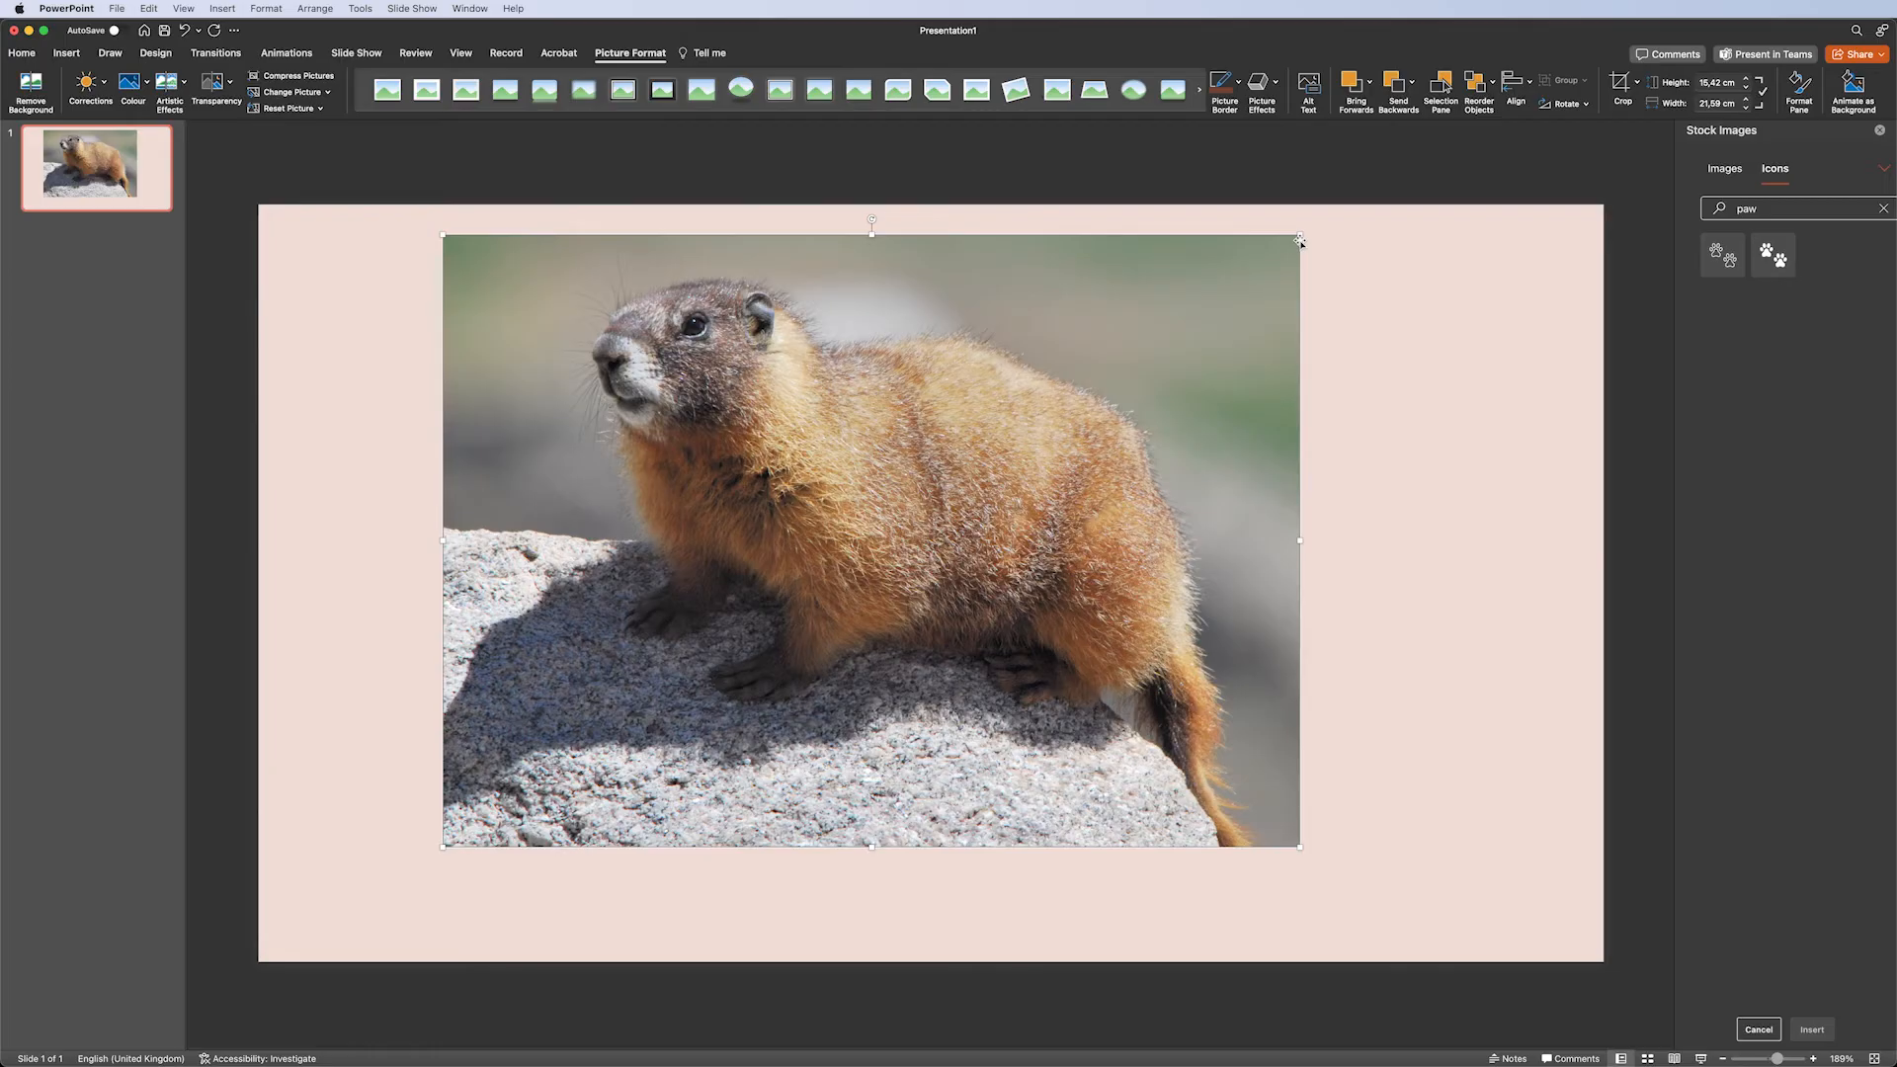
# Add the marmot photo onto the card and send it backward behind the top-rounded rectangle.
pyautogui.moveTo(1299, 241); pyautogui.dragTo(840, 562)
pyautogui.moveTo(651, 658); pyautogui.dragTo(912, 492)
pyautogui.rightClick(912, 492)
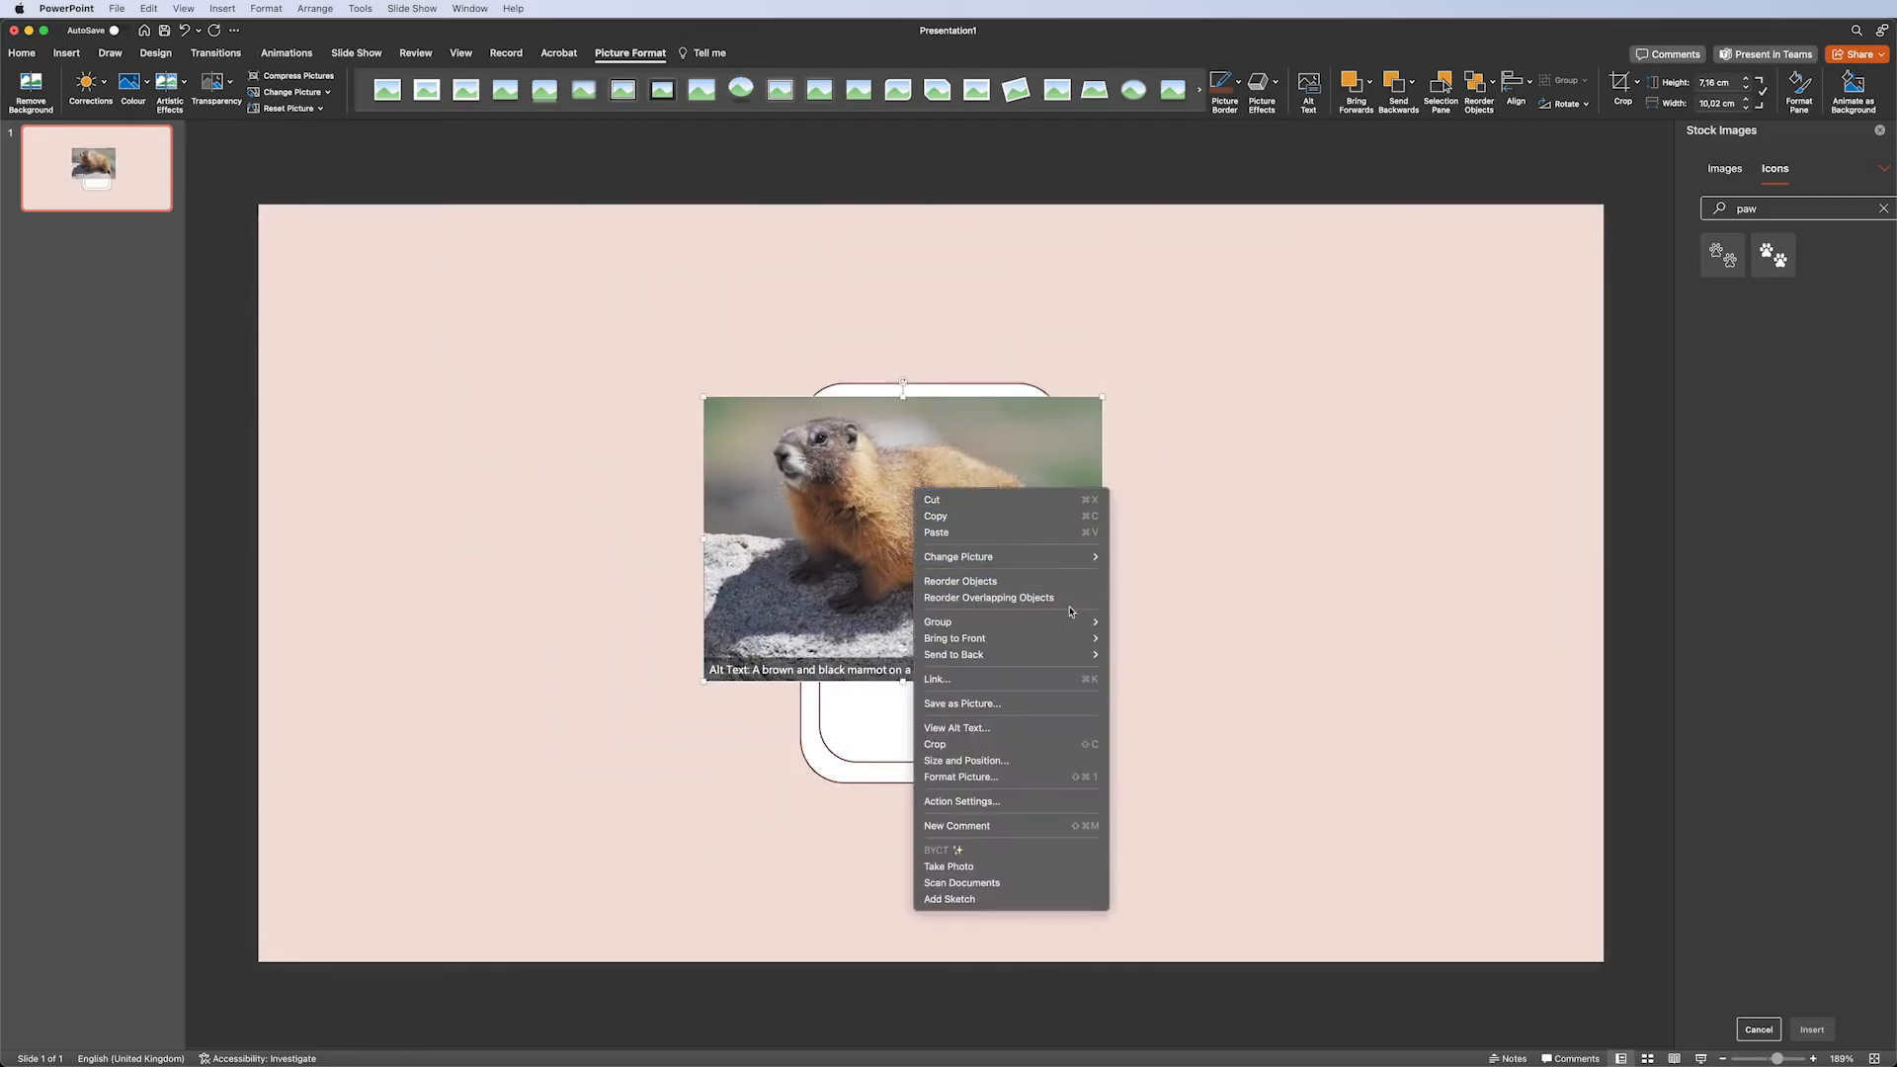
pyautogui.moveTo(1070, 655)
pyautogui.click(1158, 671)
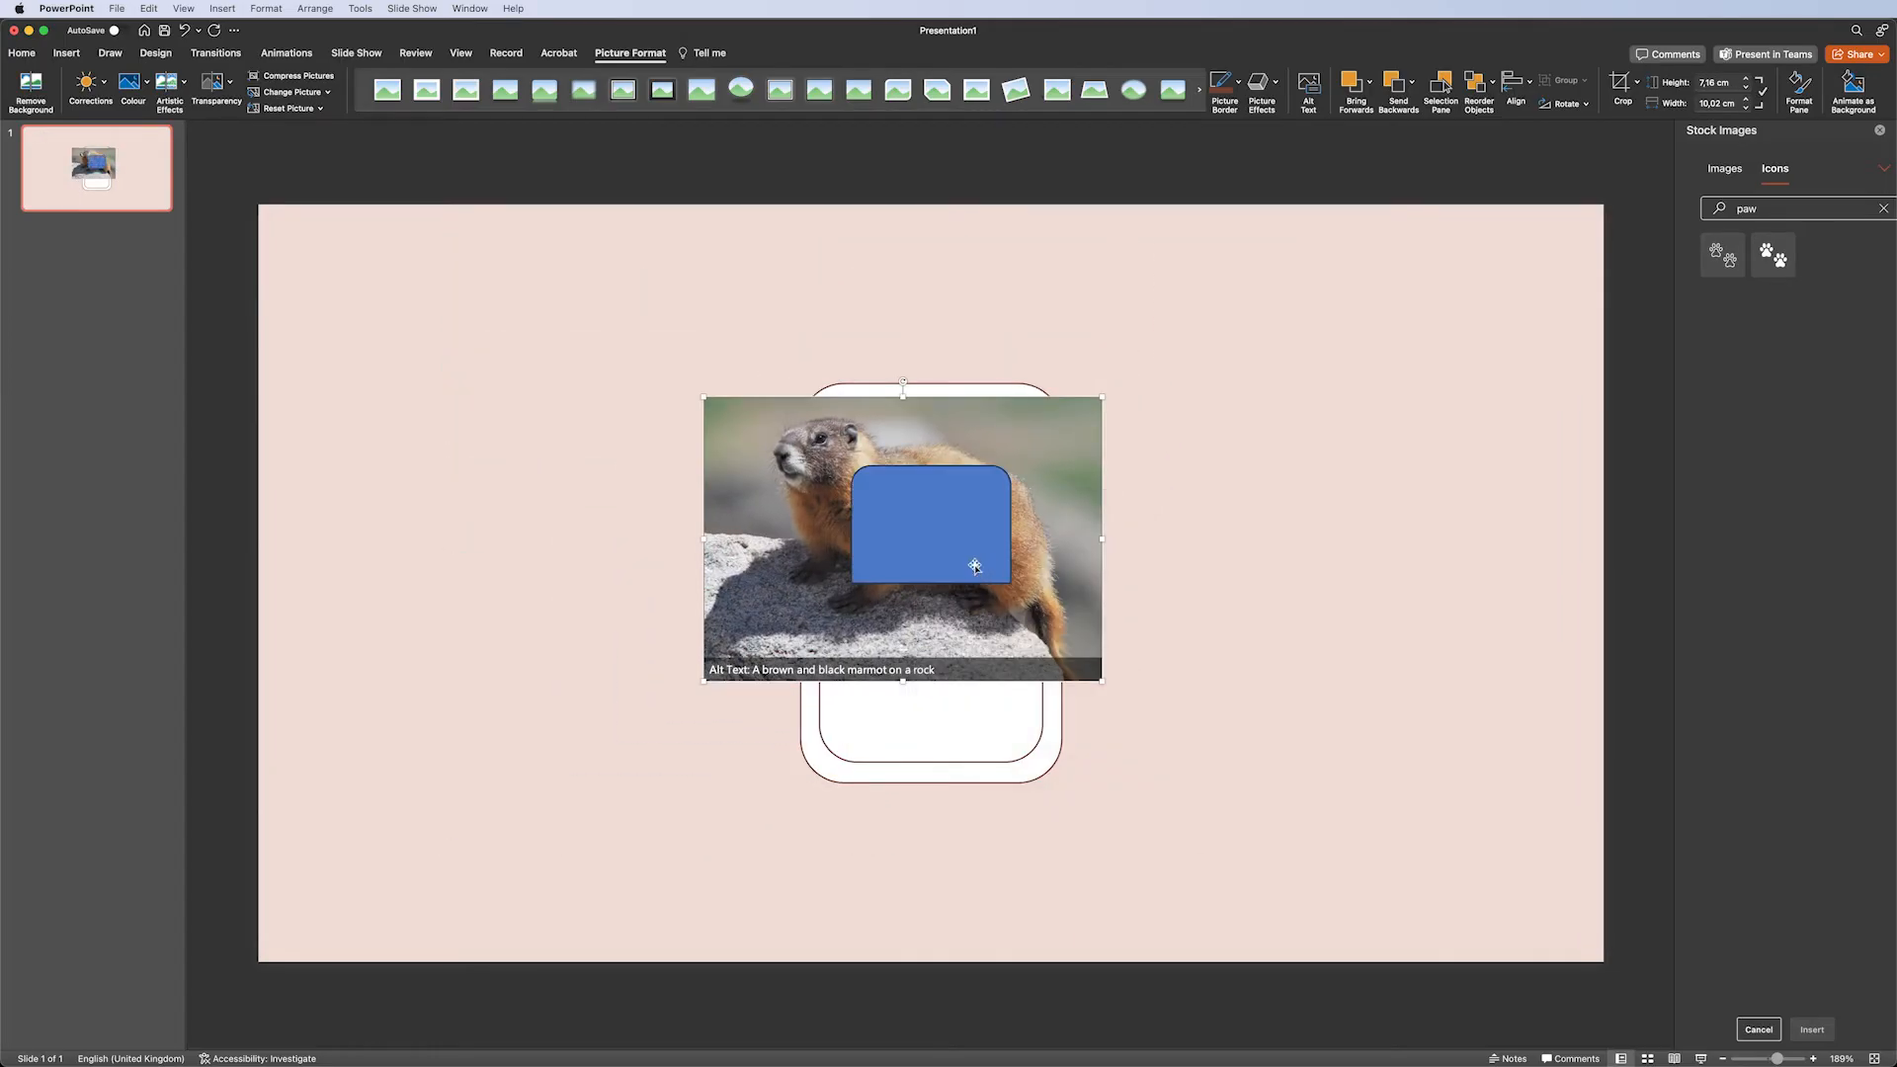
# Select the photo with the top-rounded rectangle and intersect them with Merge Shapes to clip the photo.
pyautogui.keyDown('shift'); pyautogui.click(964, 540); pyautogui.keyUp('shift')
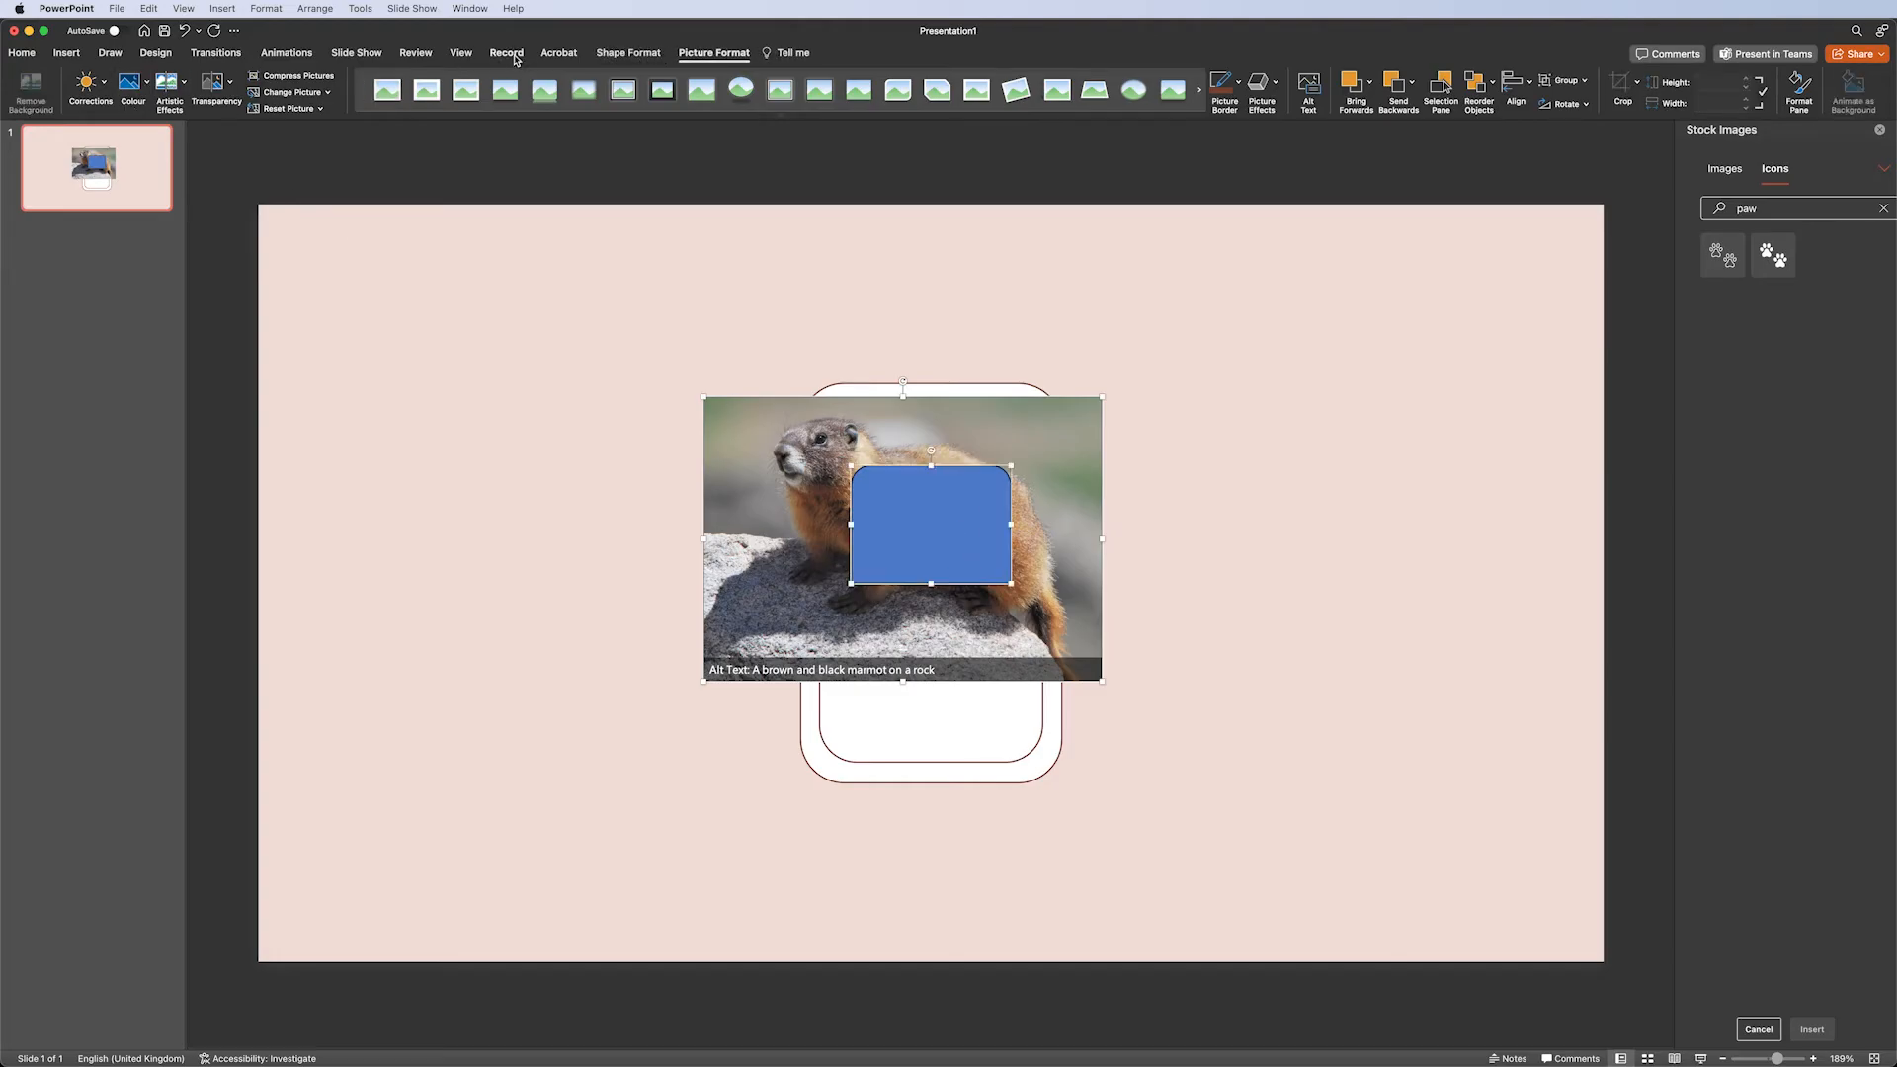
pyautogui.click(615, 58)
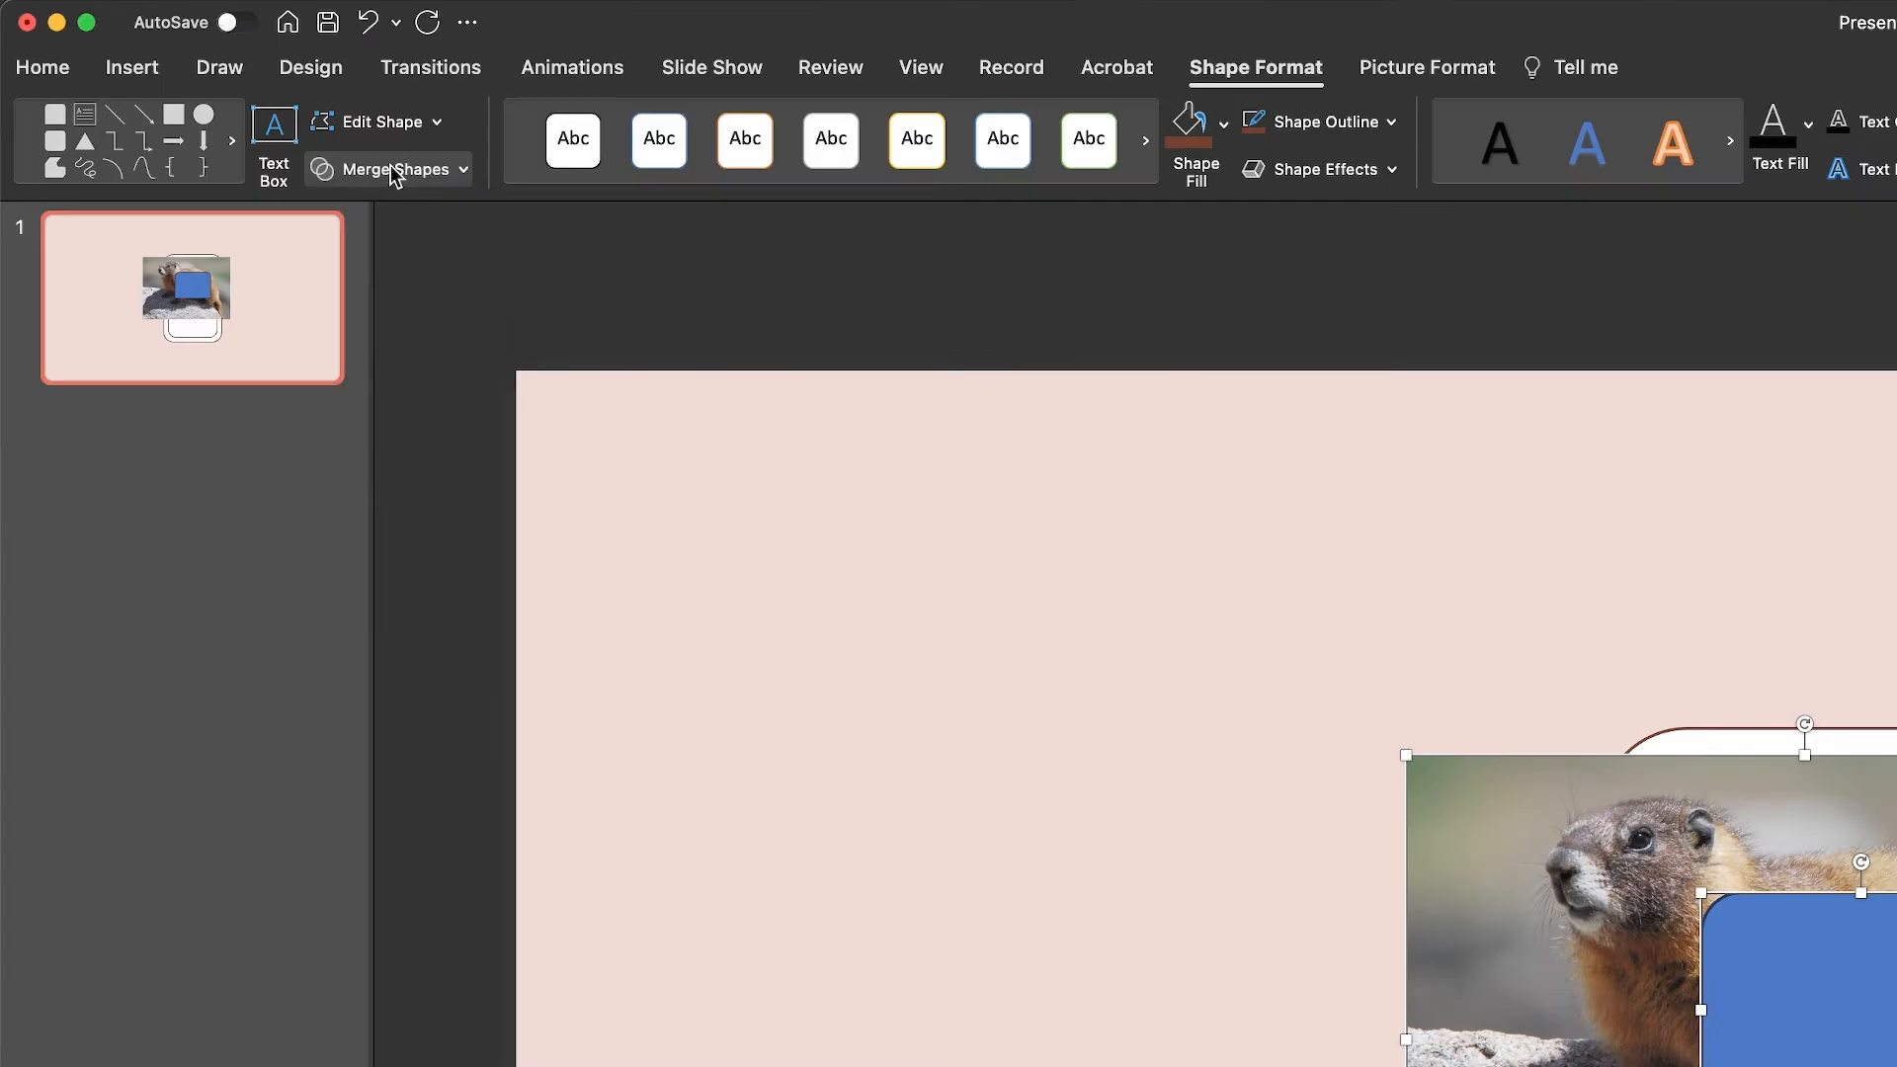
pyautogui.click(197, 105)
pyautogui.click(408, 316)
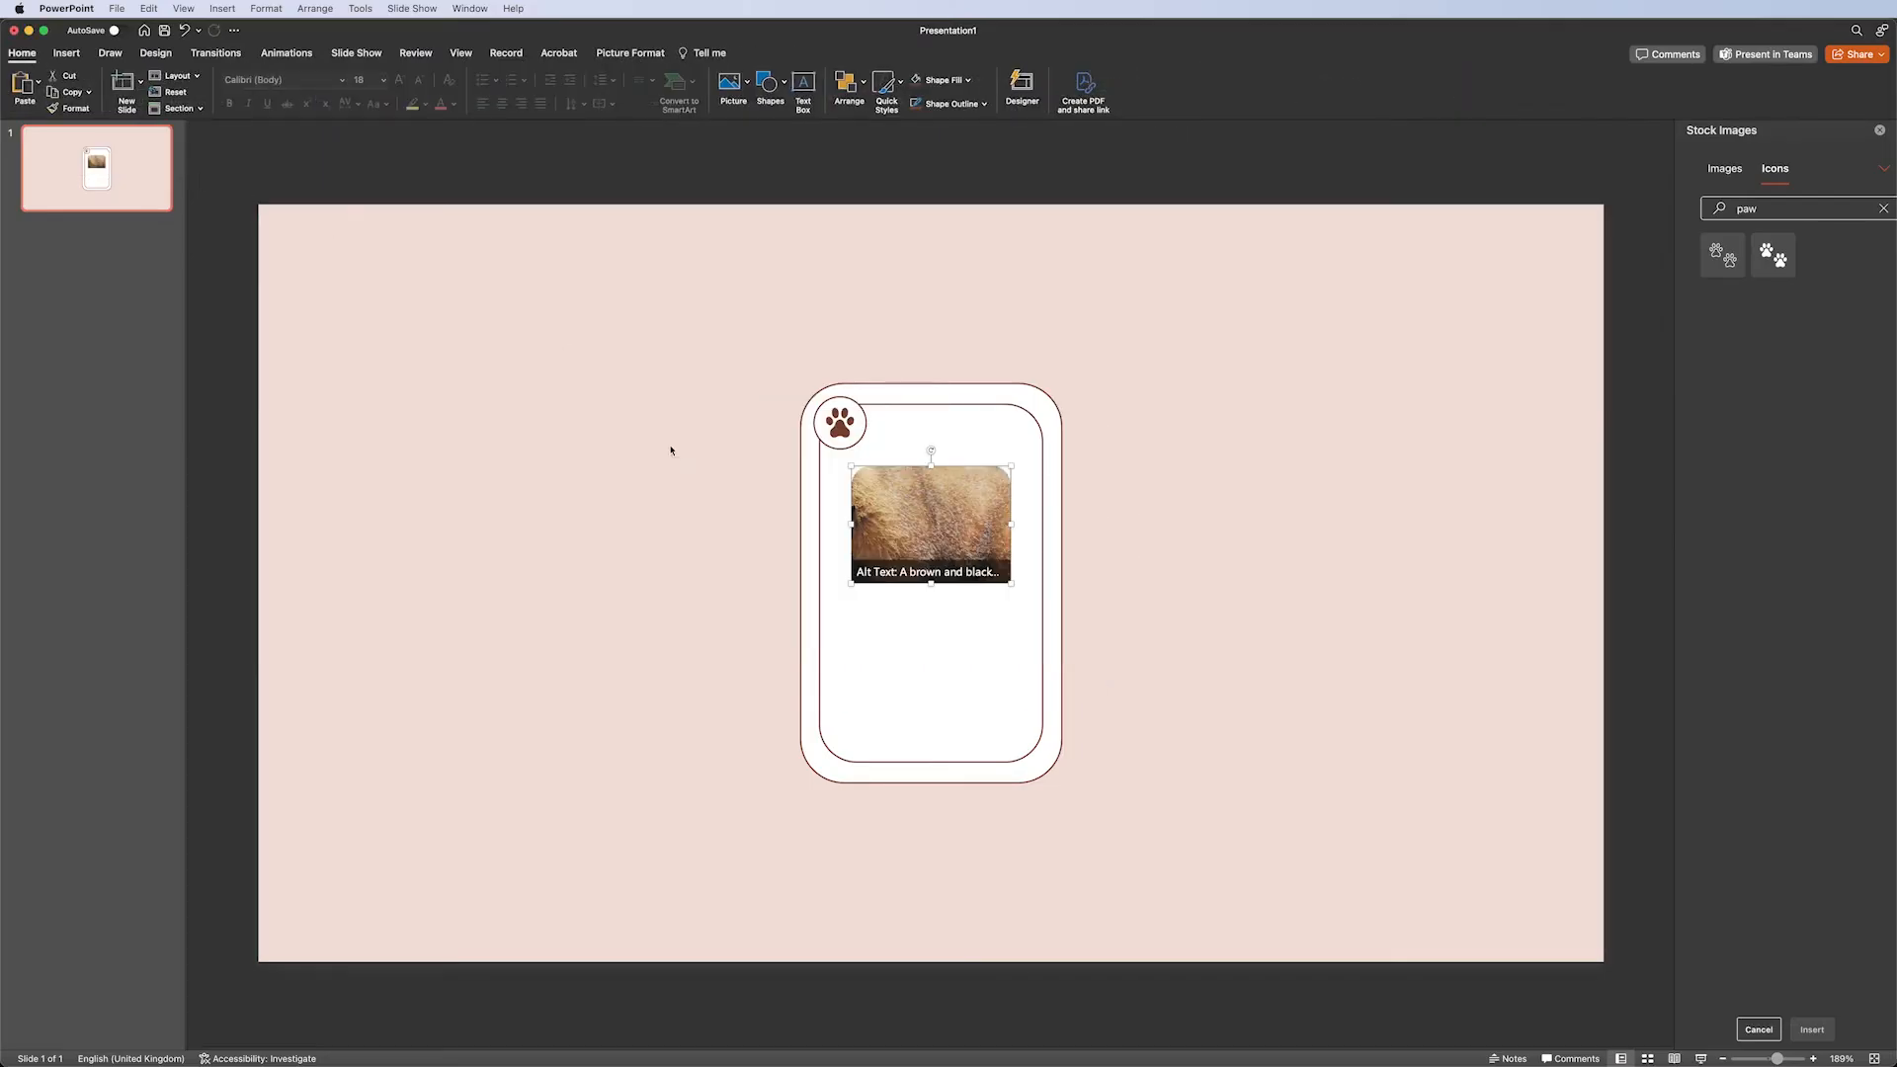
pyautogui.click(631, 52)
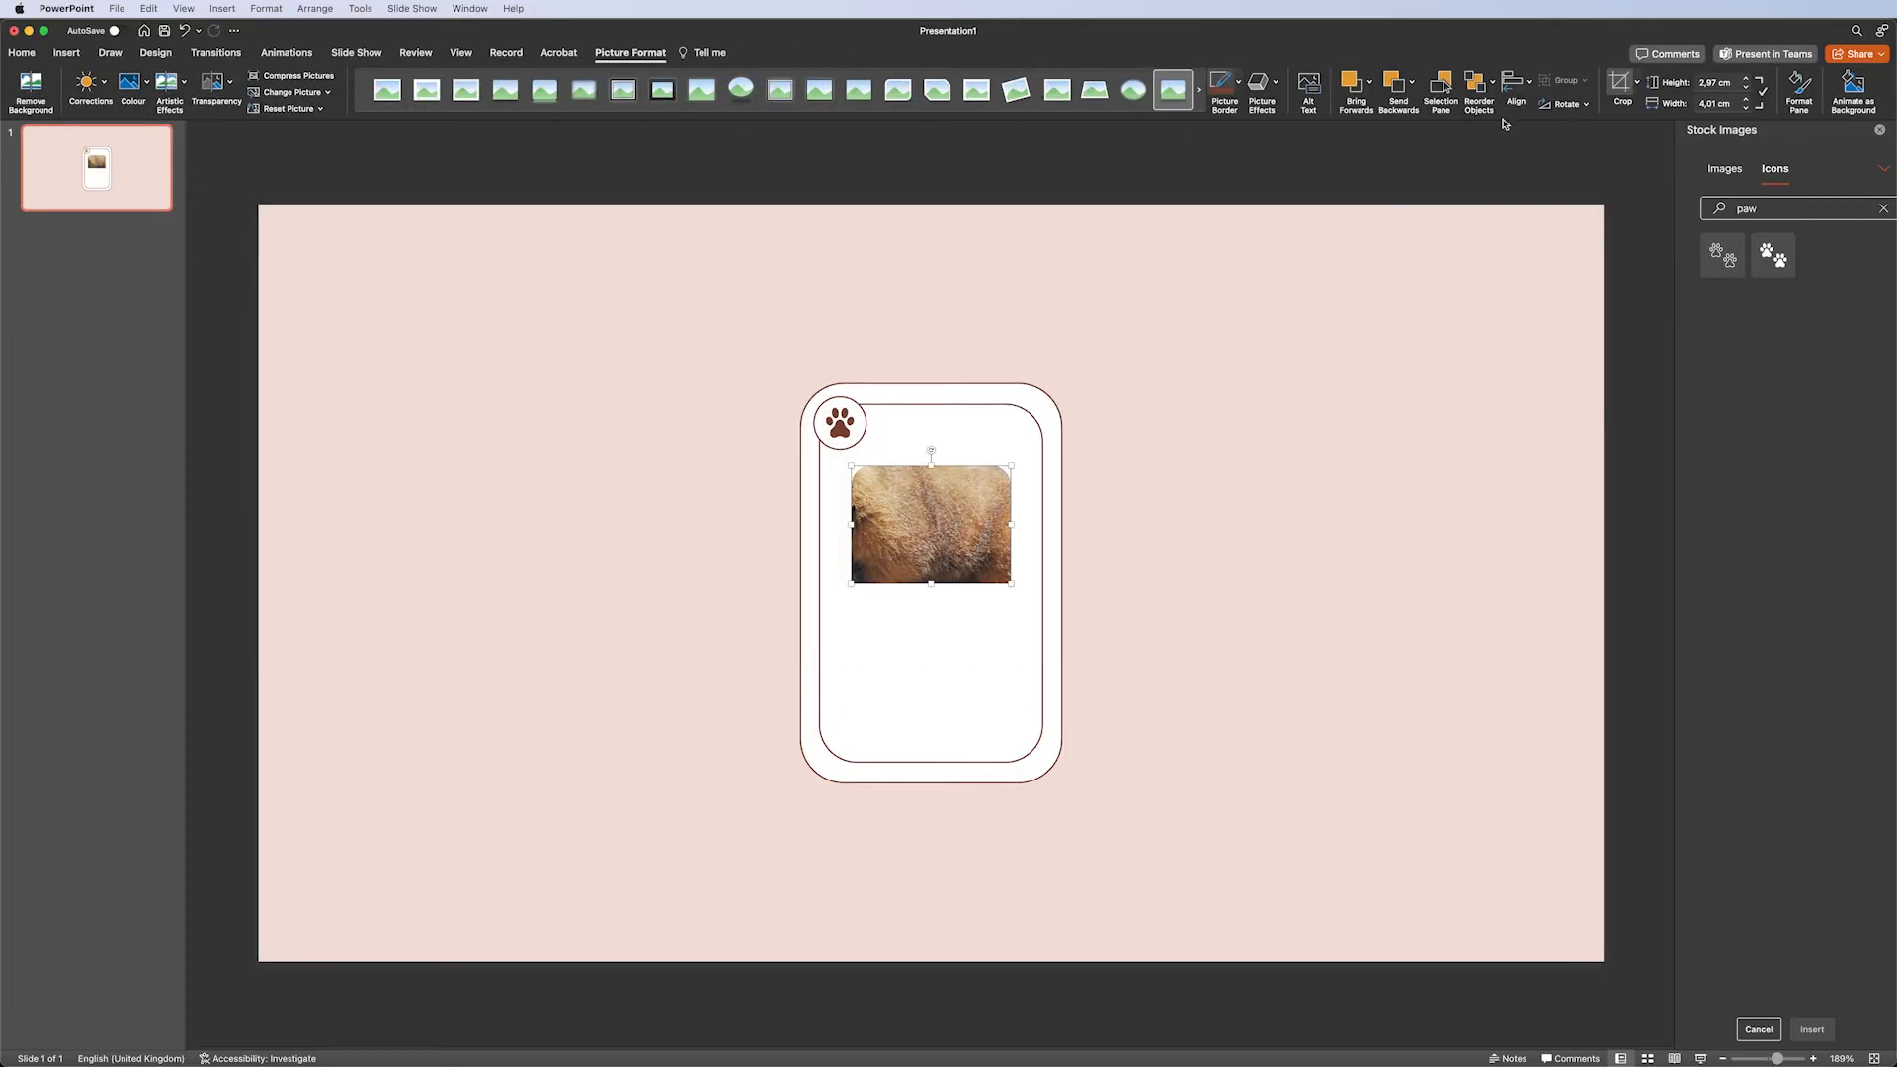
# Crop and reposition the photo within the clipped shape so the whole marmot shows.
pyautogui.moveTo(704, 681); pyautogui.dragTo(843, 647)
pyautogui.moveTo(1102, 649); pyautogui.dragTo(1071, 606)
pyautogui.click(1175, 471)
# Add a text box below the photo reading "Marmot".
pyautogui.click(66, 52)
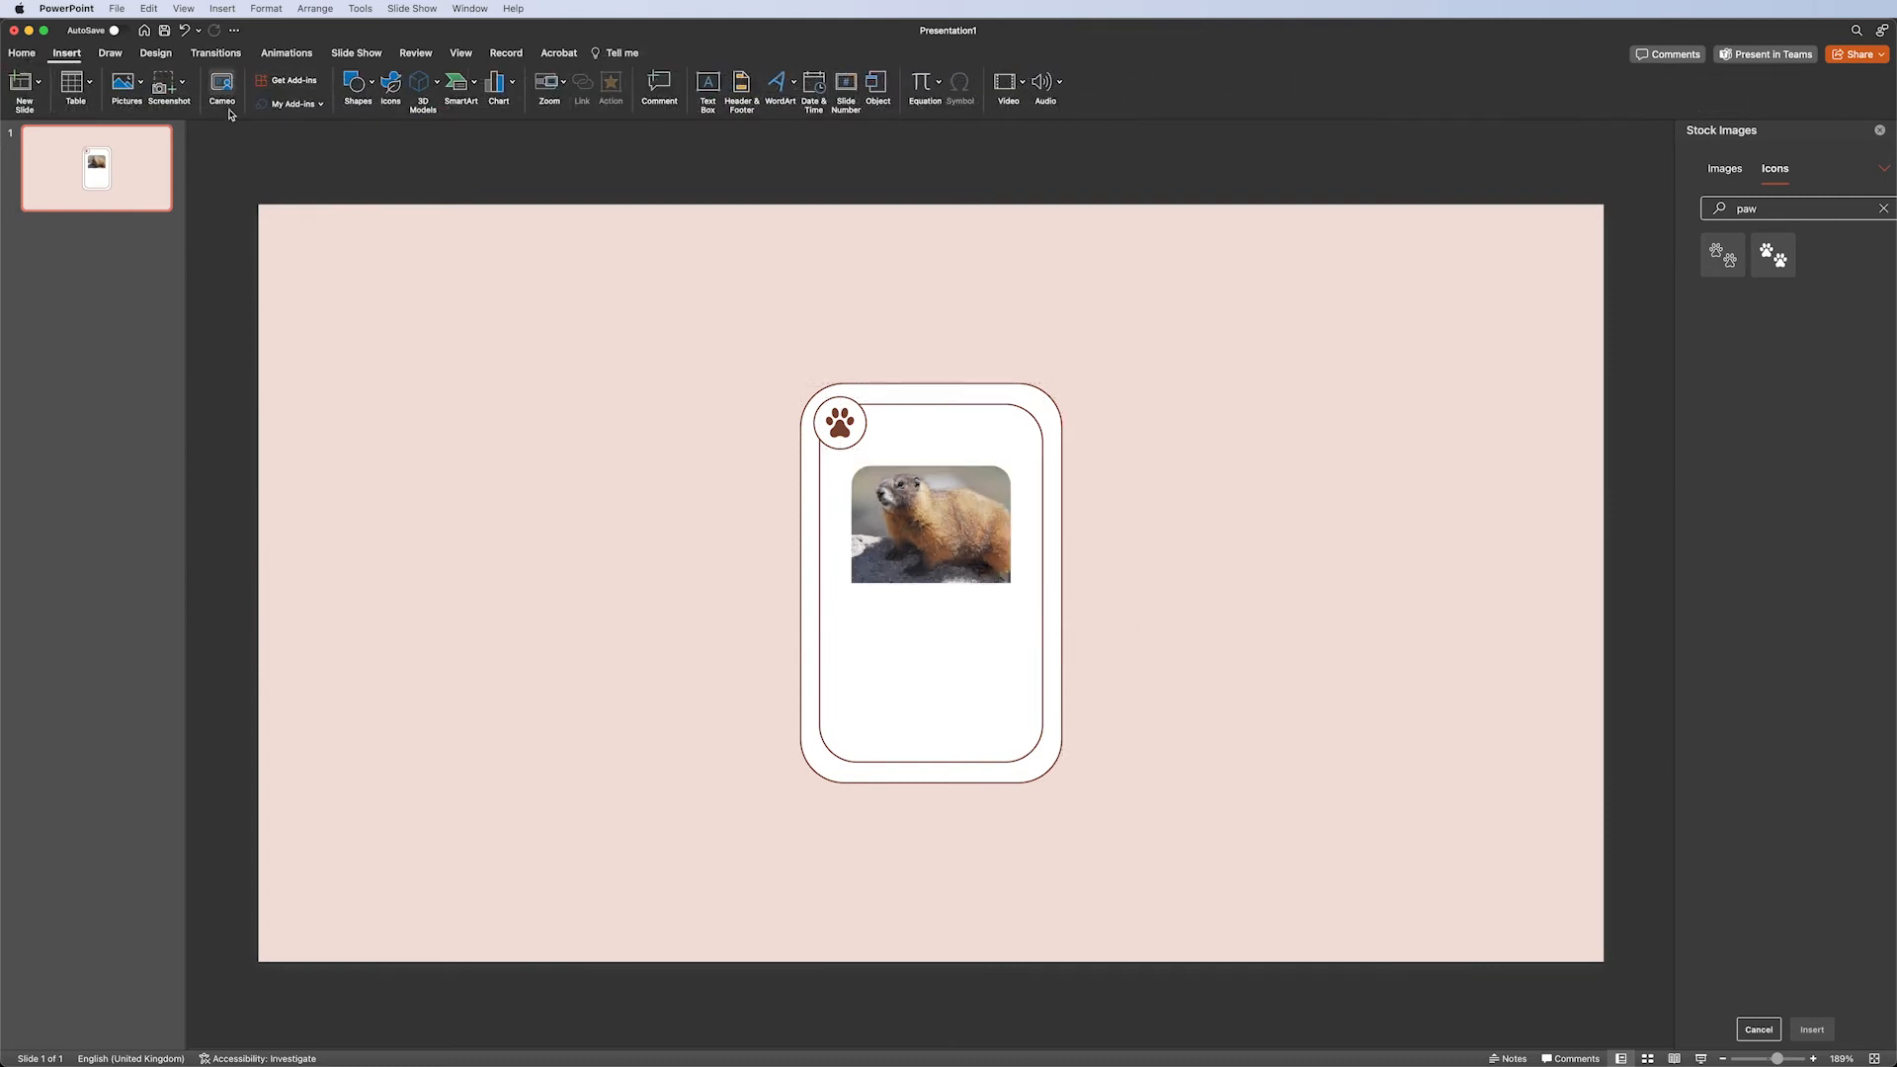
pyautogui.click(707, 89)
pyautogui.moveTo(855, 595); pyautogui.dragTo(1011, 635)
pyautogui.write('Marmot')
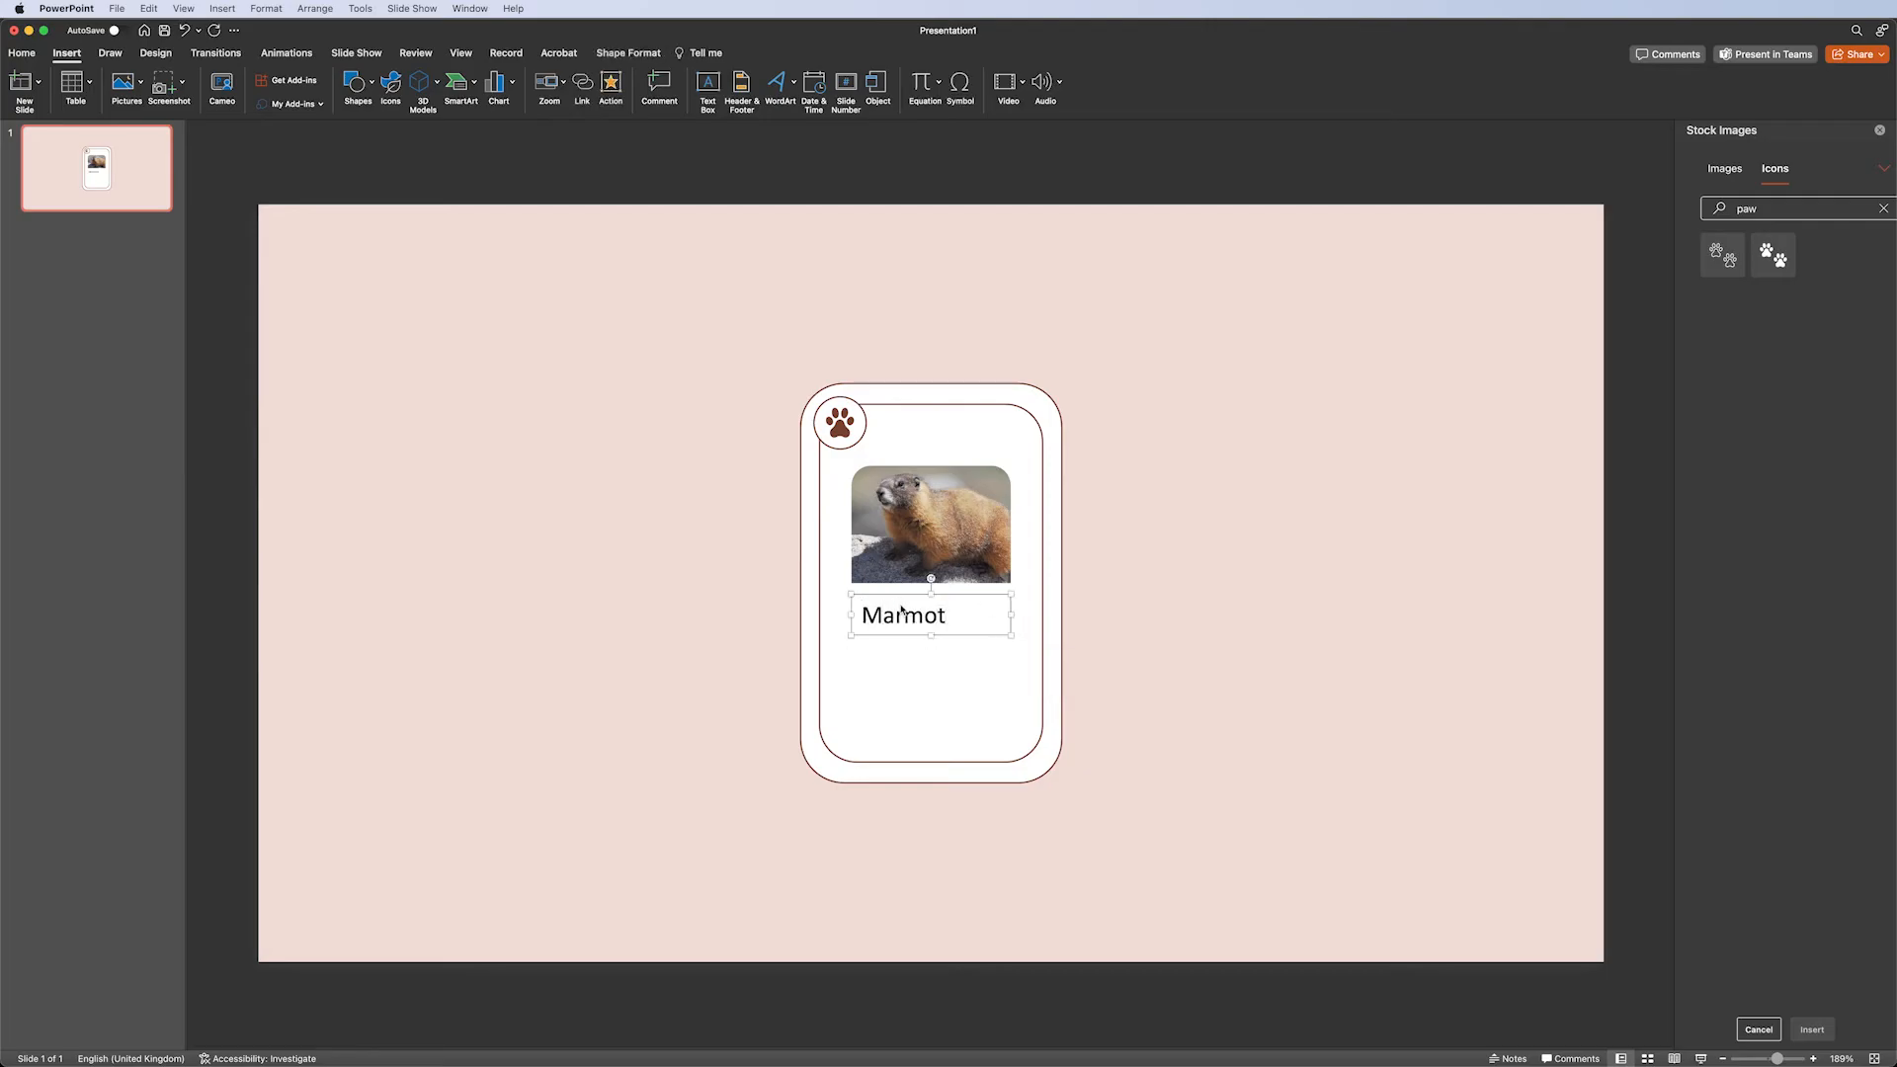
# Set the title text to Times New Roman and the recent brown font colour.
pyautogui.click(28, 54)
pyautogui.press('super+a')
pyautogui.click(276, 80)
pyautogui.write('Times New Roman')
pyautogui.press('Return')
pyautogui.click(454, 106)
pyautogui.click(443, 284)
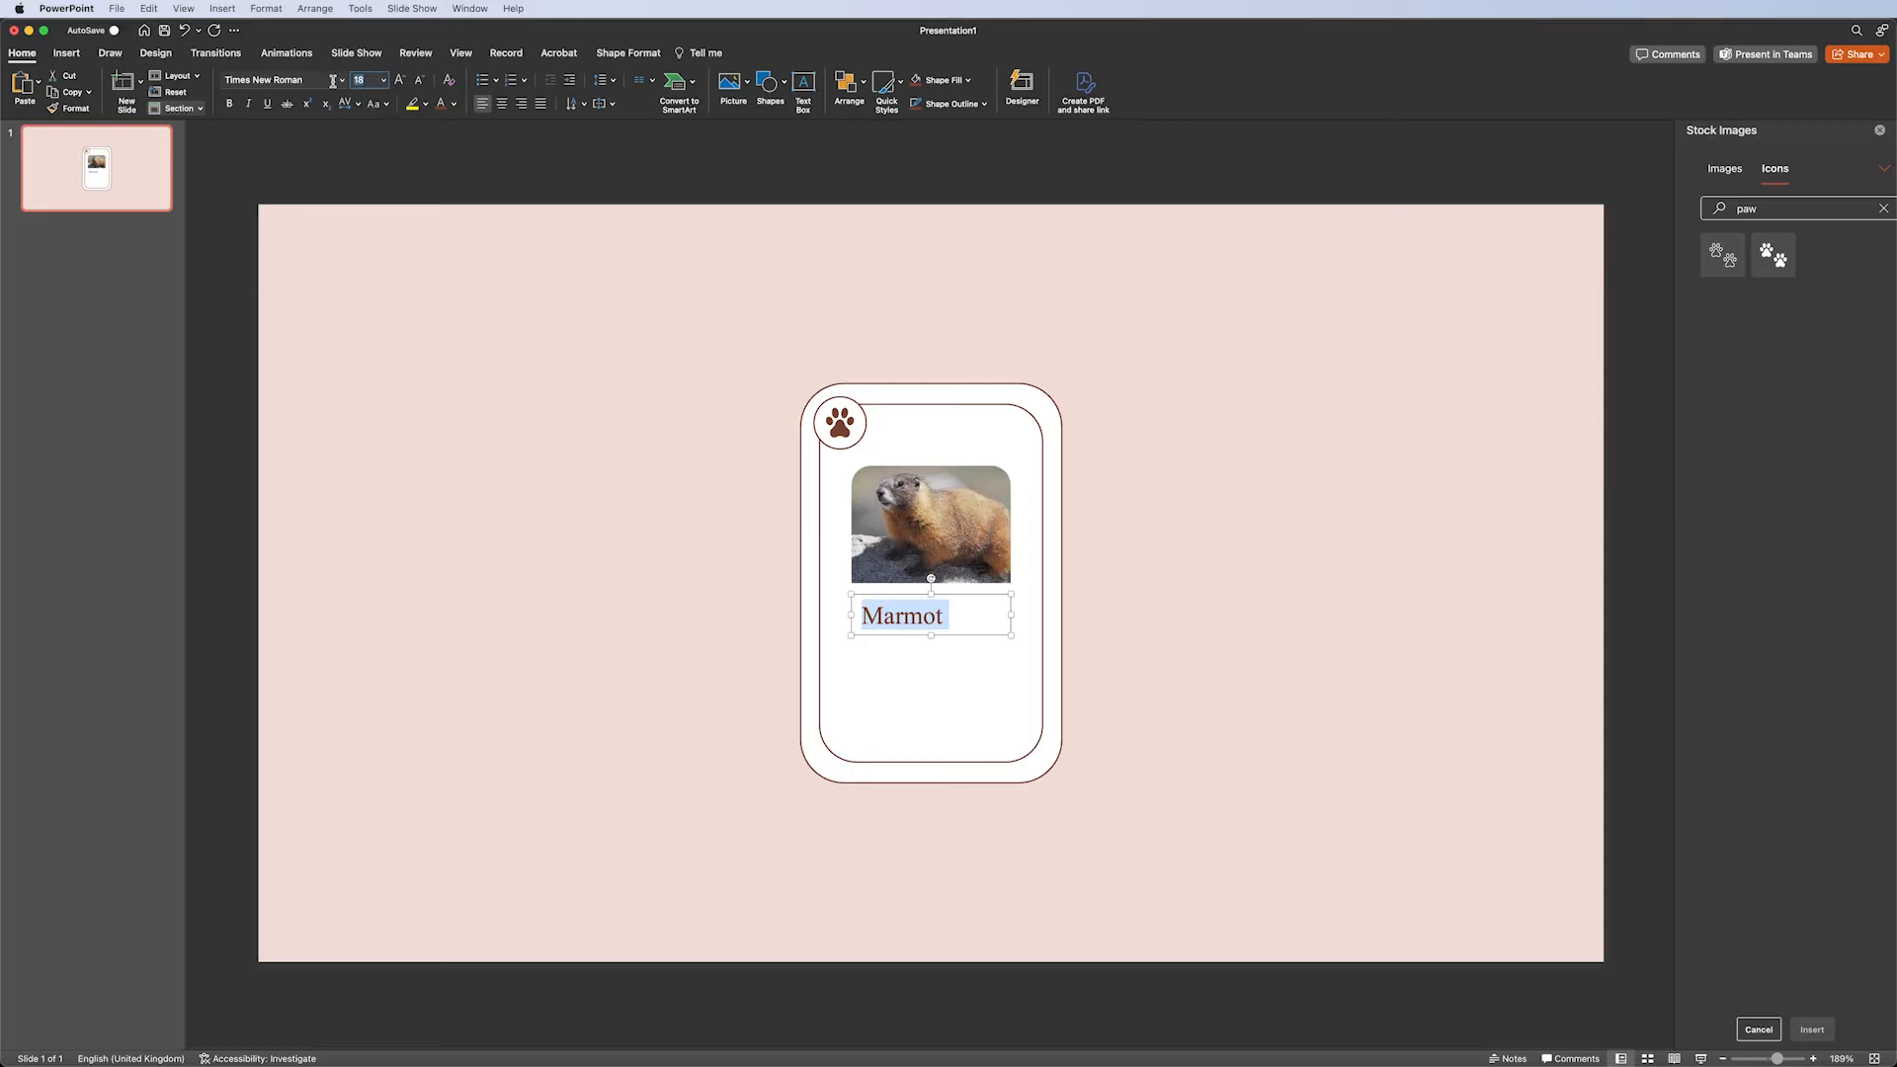
# Duplicate the title text box below it and set the copy to Helvetica at size 7.
pyautogui.moveTo(887, 594); pyautogui.dragTo(934, 625)
pyautogui.press('super+c')
pyautogui.press('super+v')
pyautogui.press('super+a')
pyautogui.click(265, 79)
pyautogui.write('Helvetica')
pyautogui.press('Return')
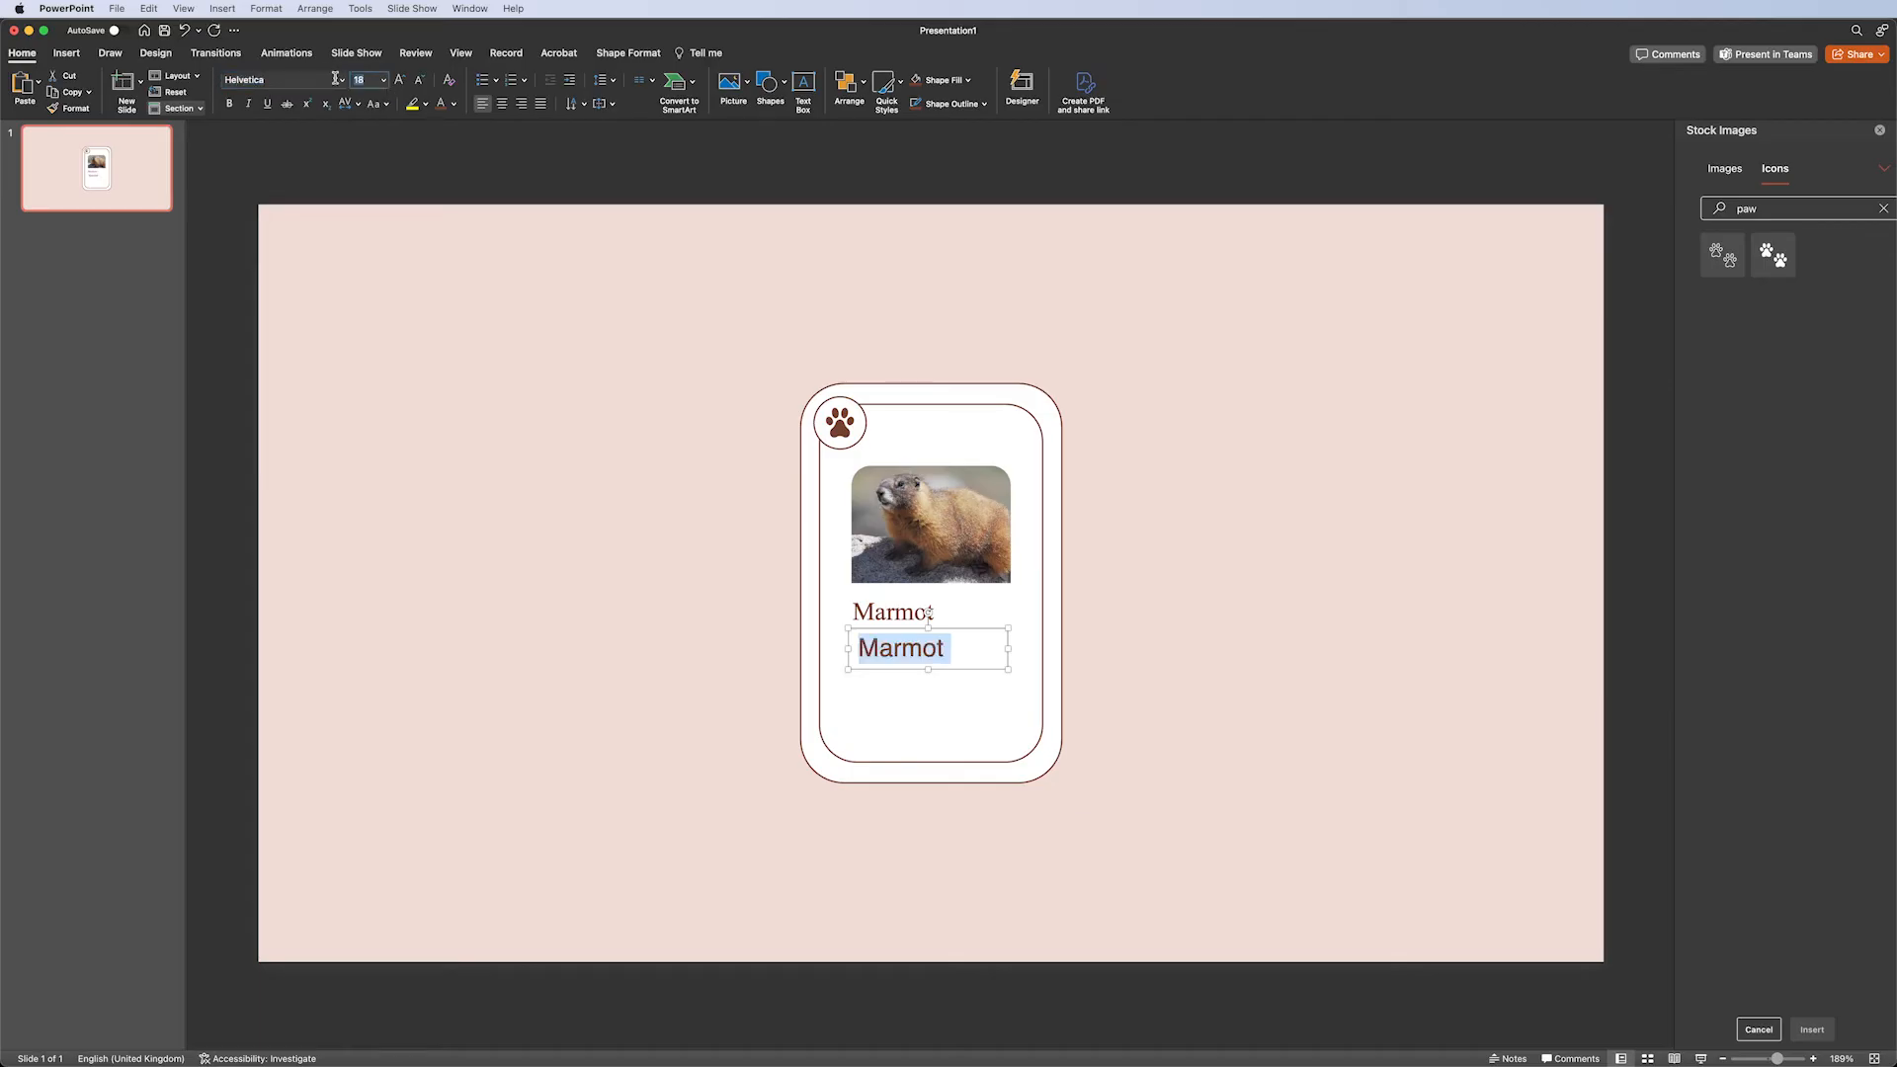
pyautogui.write('7')
pyautogui.press('Return')
# Paste the marmot description copied from another app into the small text box and colour it grey.
pyautogui.press('super+Tab')
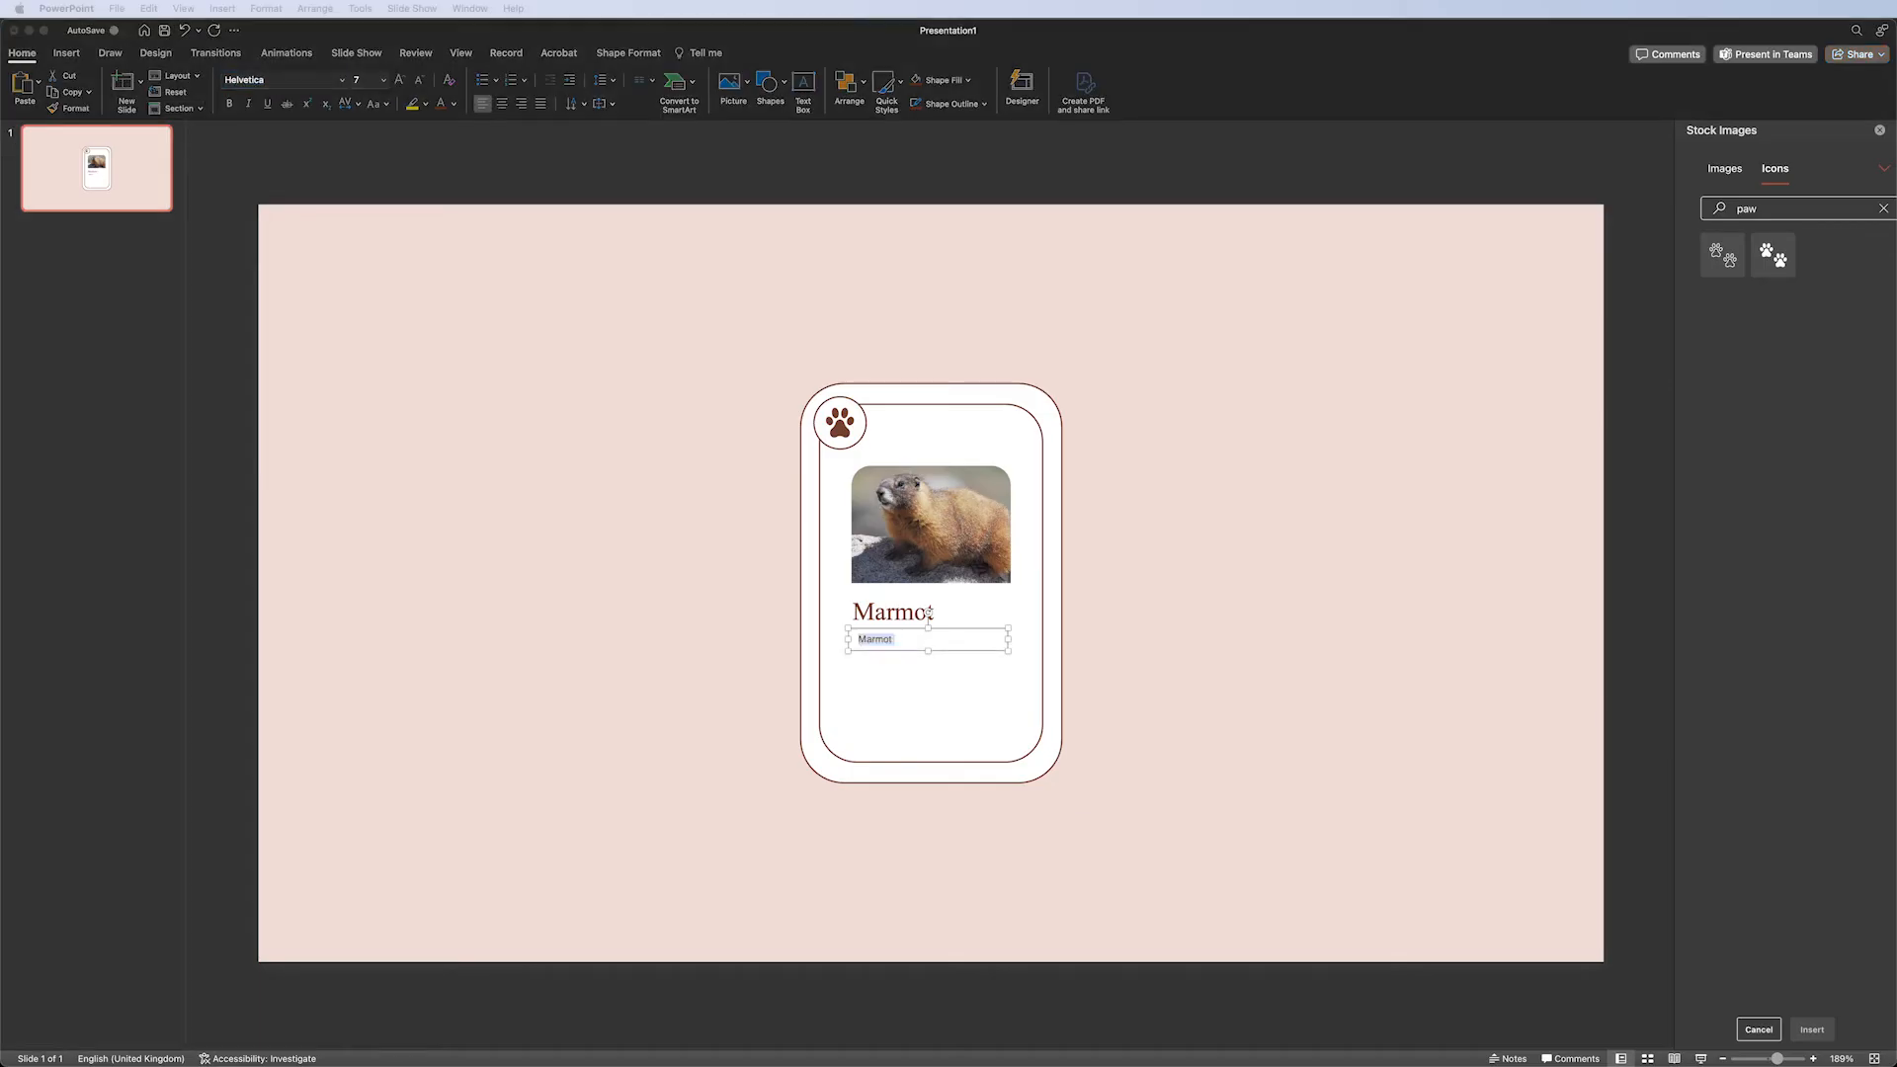
pyautogui.press('super+Tab')
pyautogui.press('super+v')
pyautogui.click(454, 103)
pyautogui.click(453, 144)
# Resize the description text box to fit the card and justify its text.
pyautogui.moveTo(892, 629); pyautogui.dragTo(886, 626)
pyautogui.moveTo(1002, 673); pyautogui.dragTo(978, 638)
pyautogui.click(542, 106)
pyautogui.click(1260, 291)
# Duplicate the outer card shape to the right and fill the copy with the brown colour.
pyautogui.click(1048, 397)
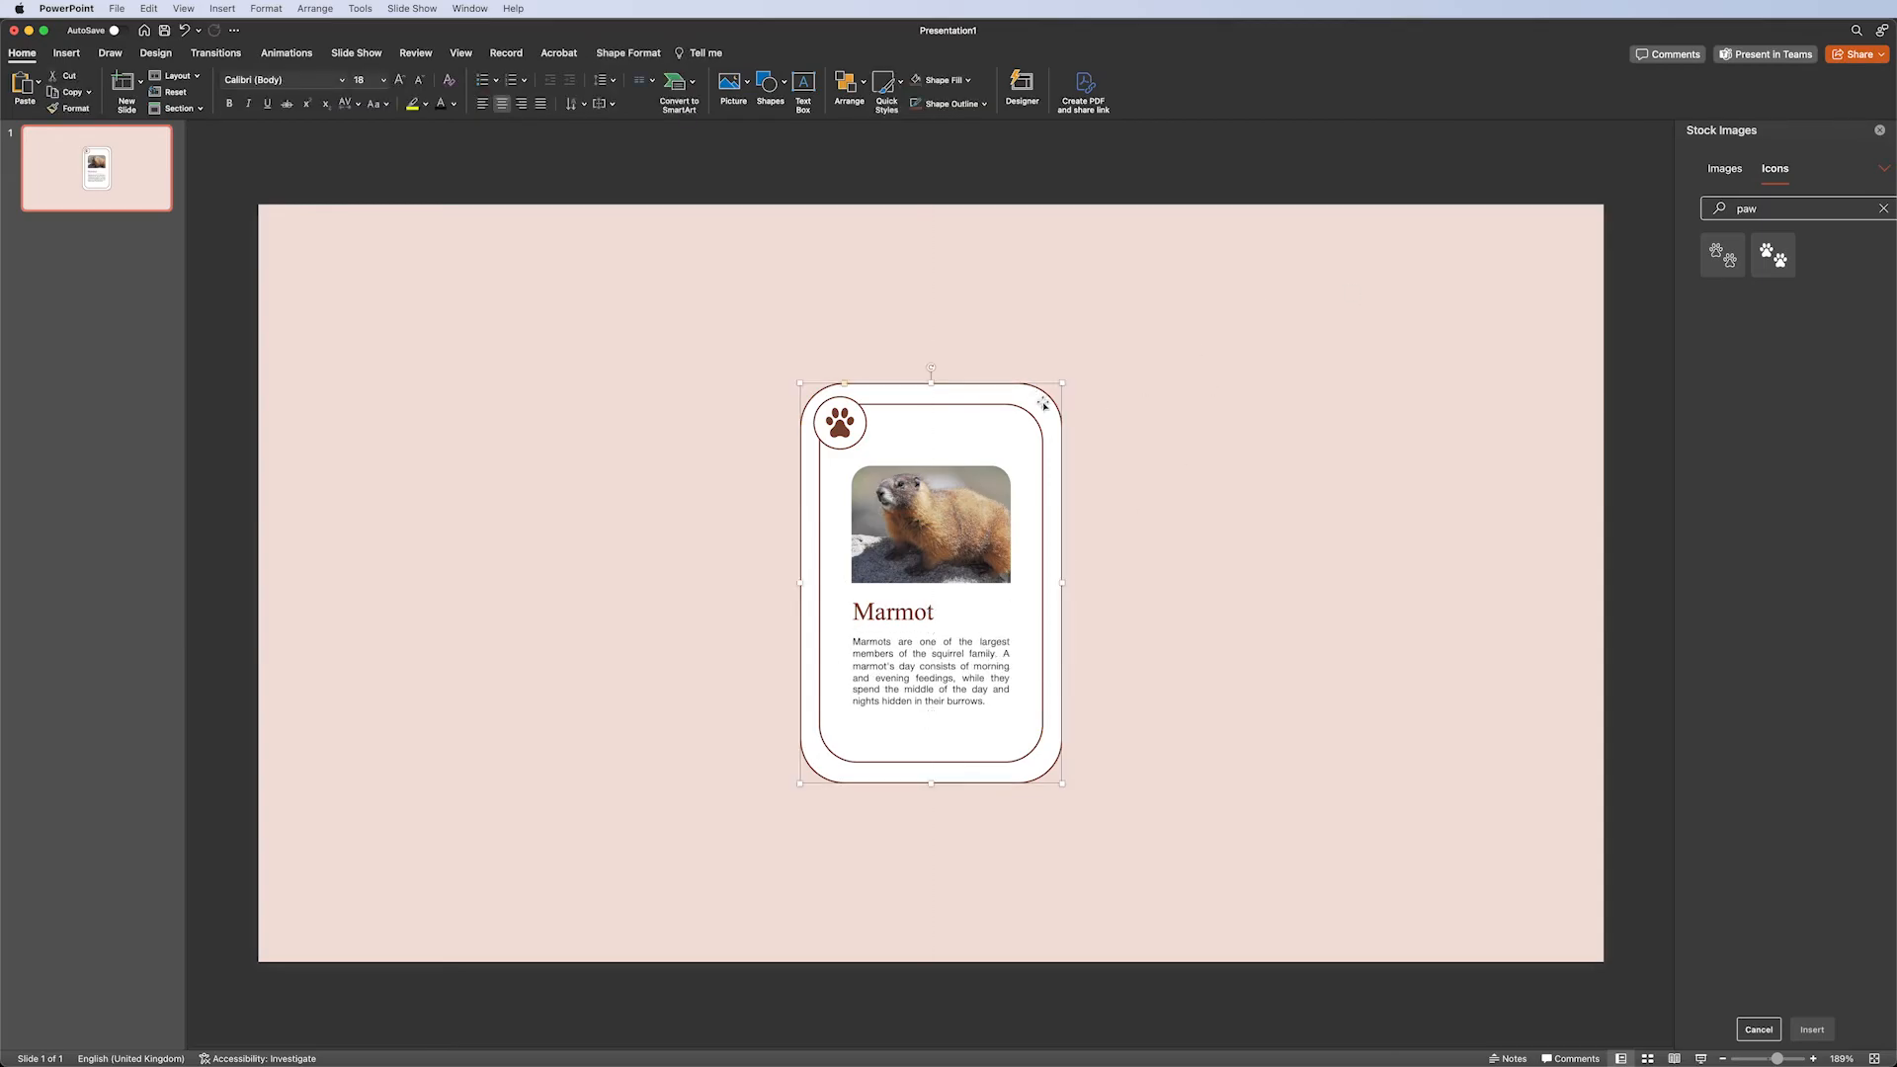
pyautogui.moveTo(1047, 403); pyautogui.dragTo(1352, 404)
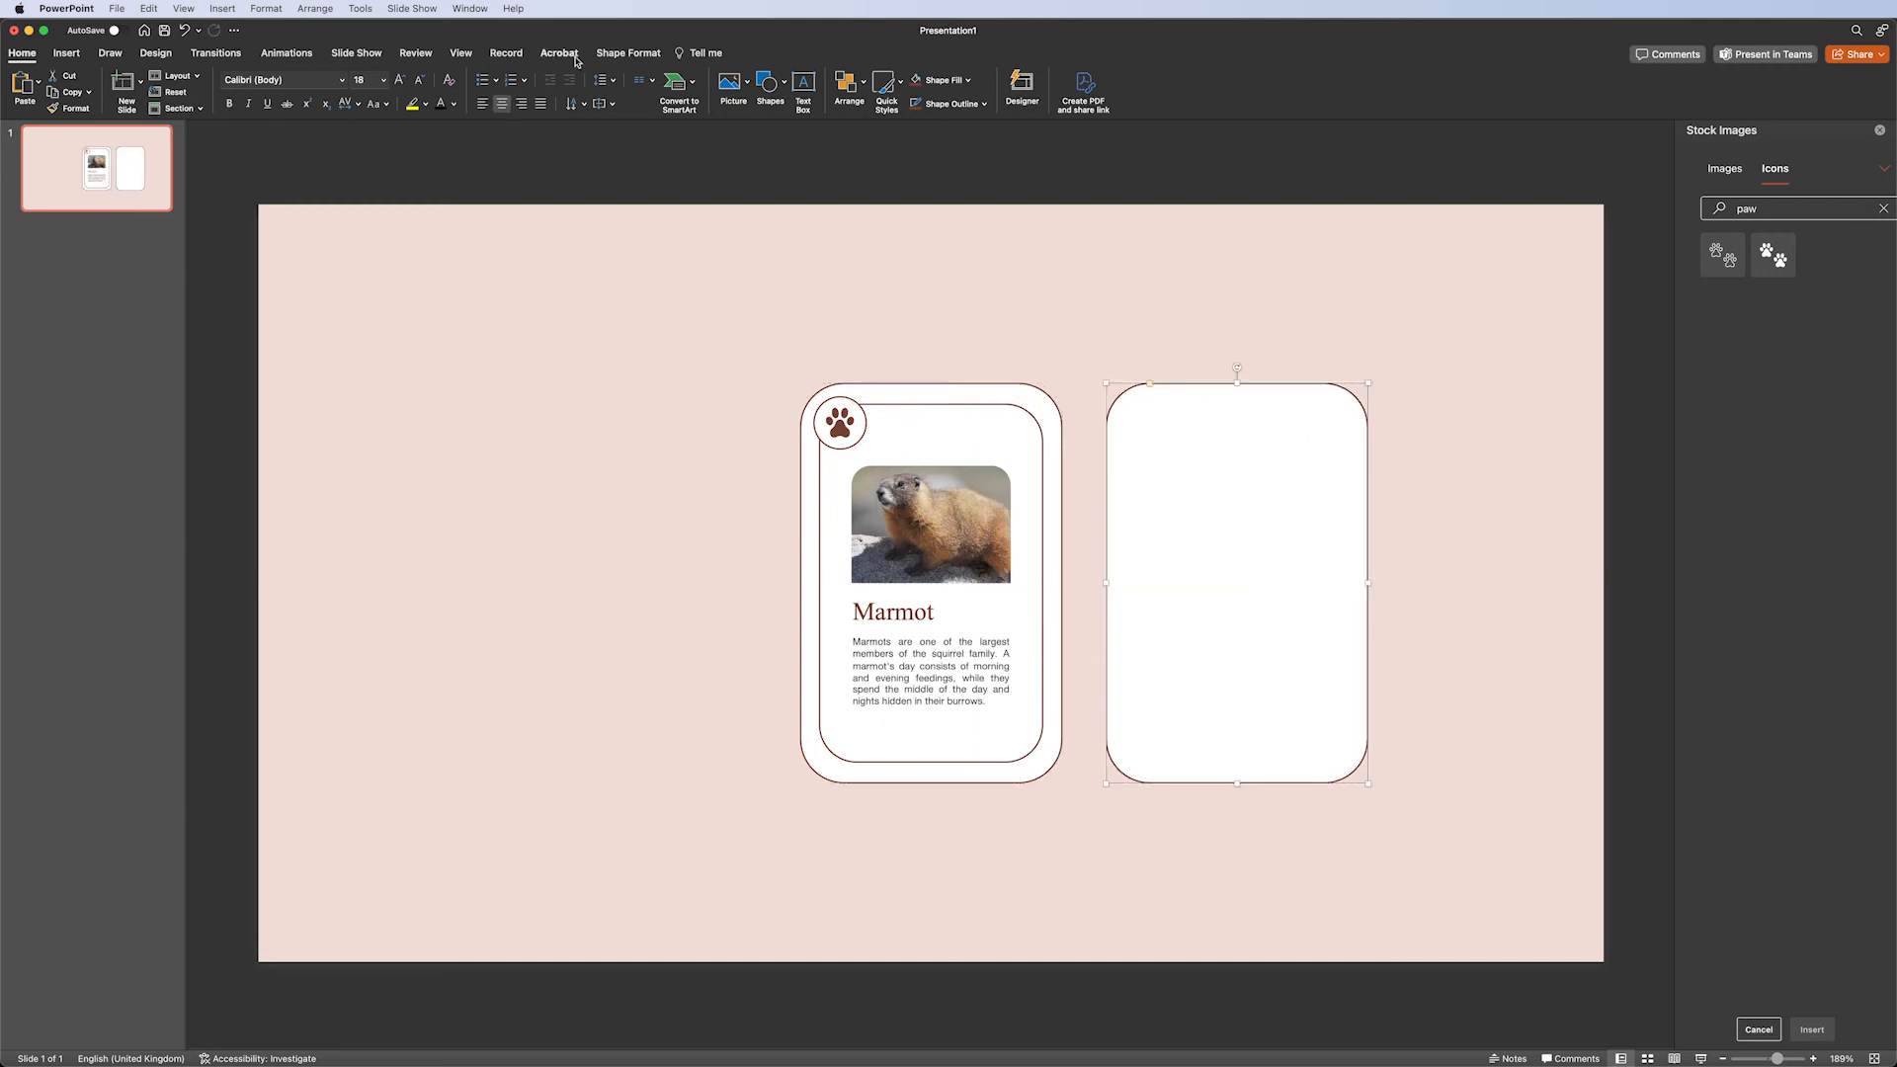
pyautogui.click(629, 52)
pyautogui.click(611, 80)
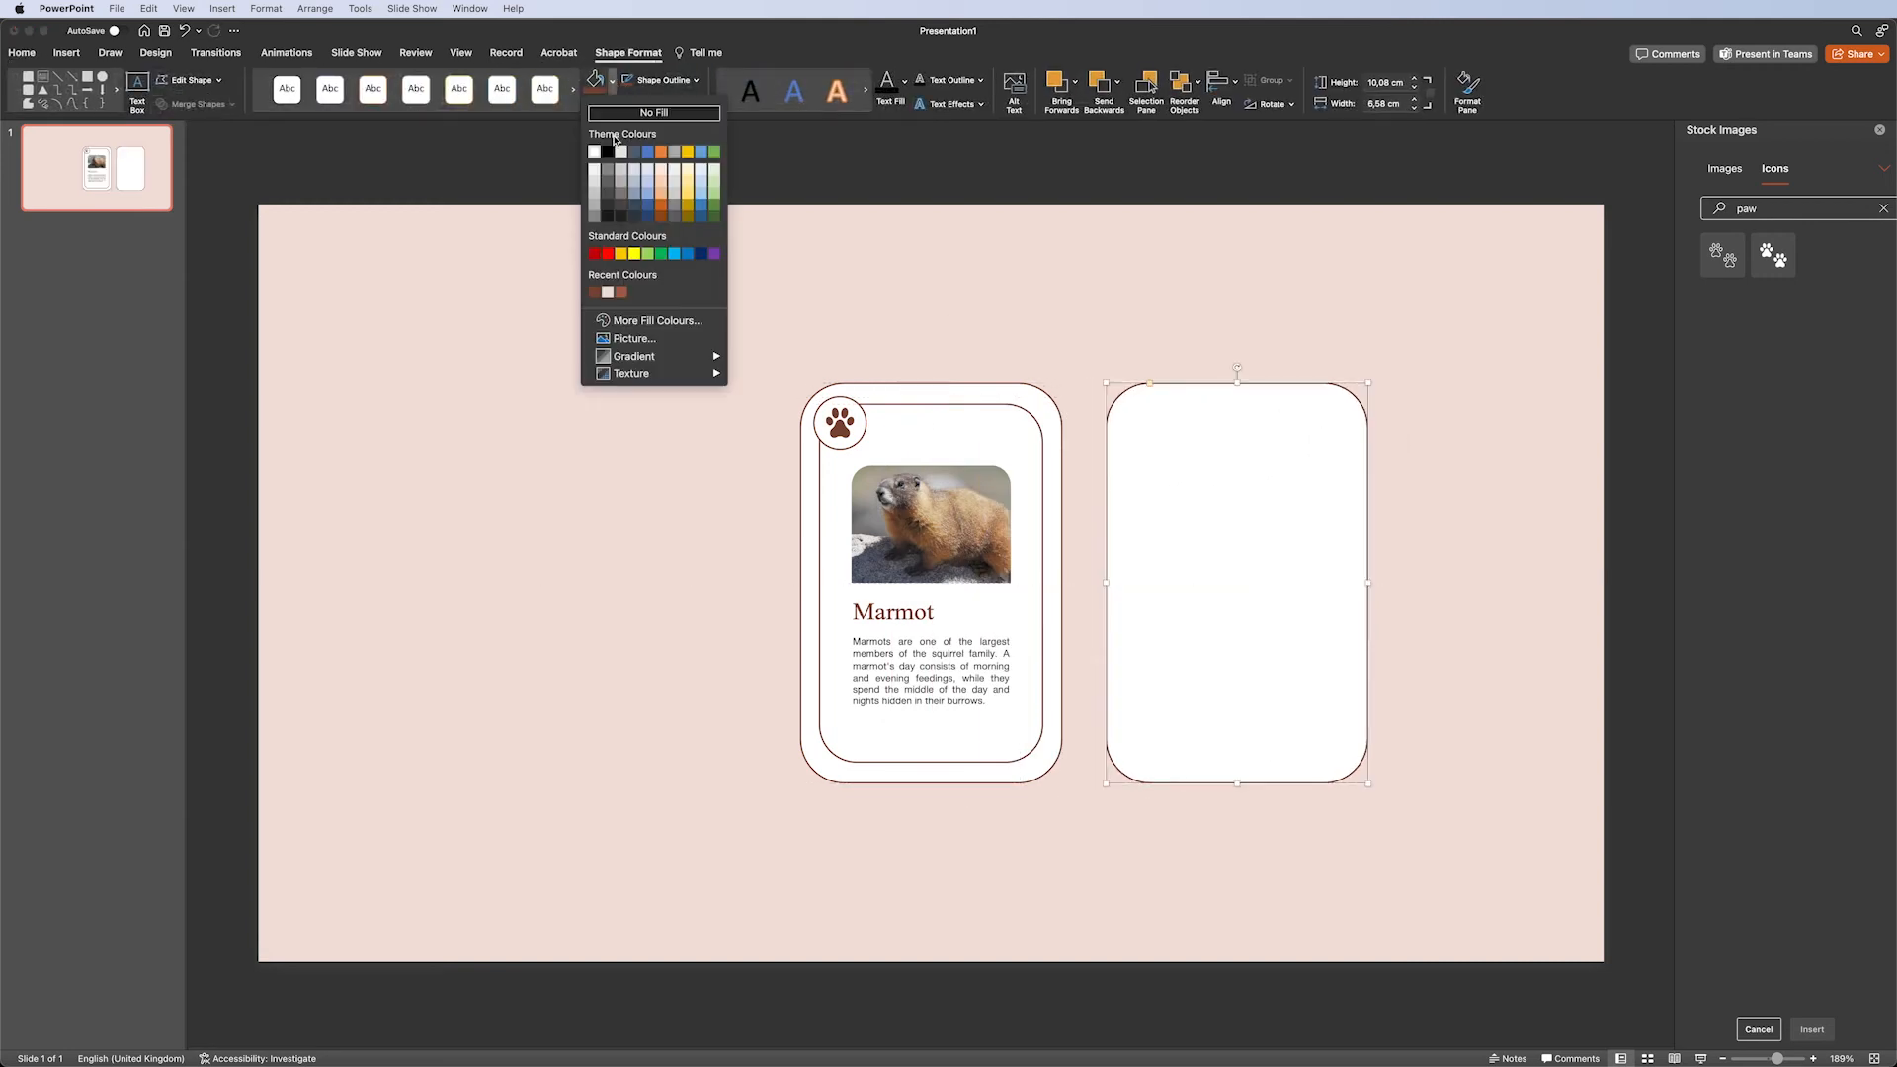
pyautogui.click(594, 291)
pyautogui.click(1063, 314)
# Group the top-left circle with its paw icon.
pyautogui.click(861, 427)
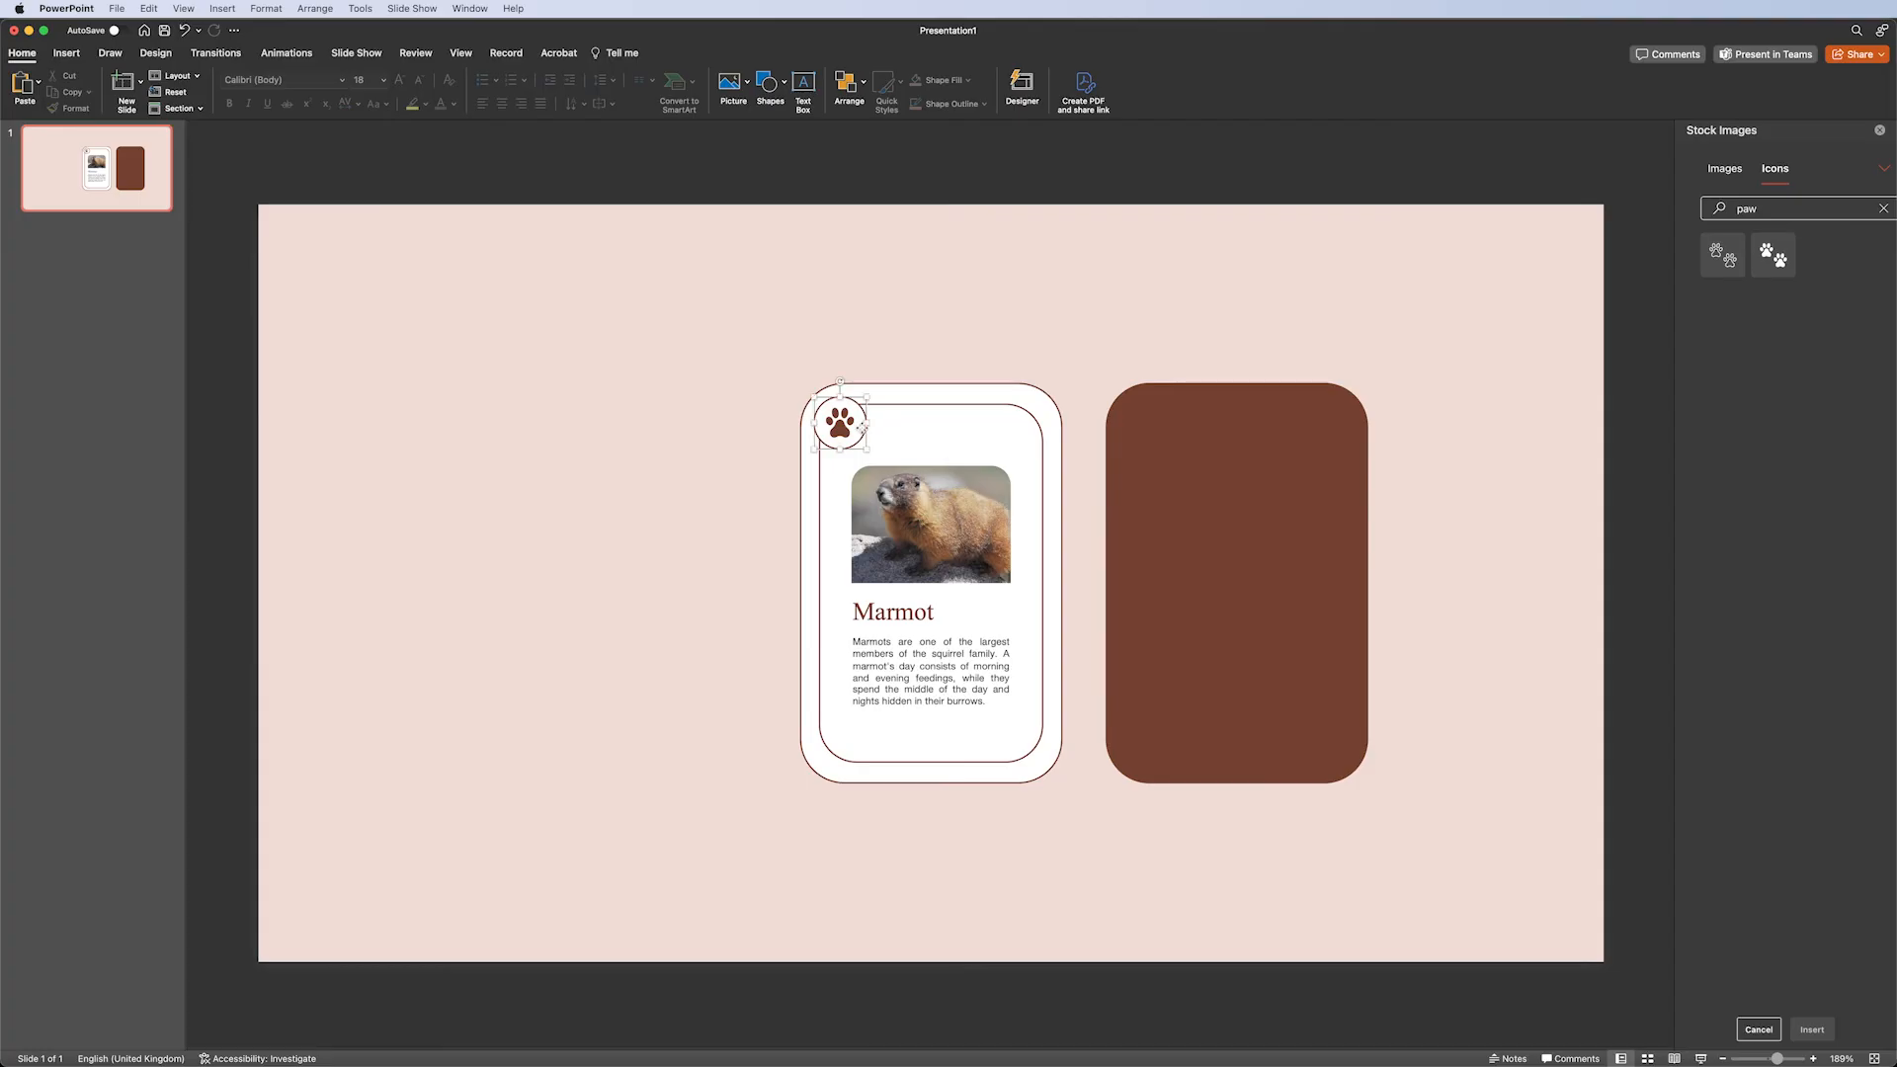
pyautogui.keyDown('shift'); pyautogui.click(839, 423); pyautogui.keyUp('shift')
pyautogui.rightClick(841, 416)
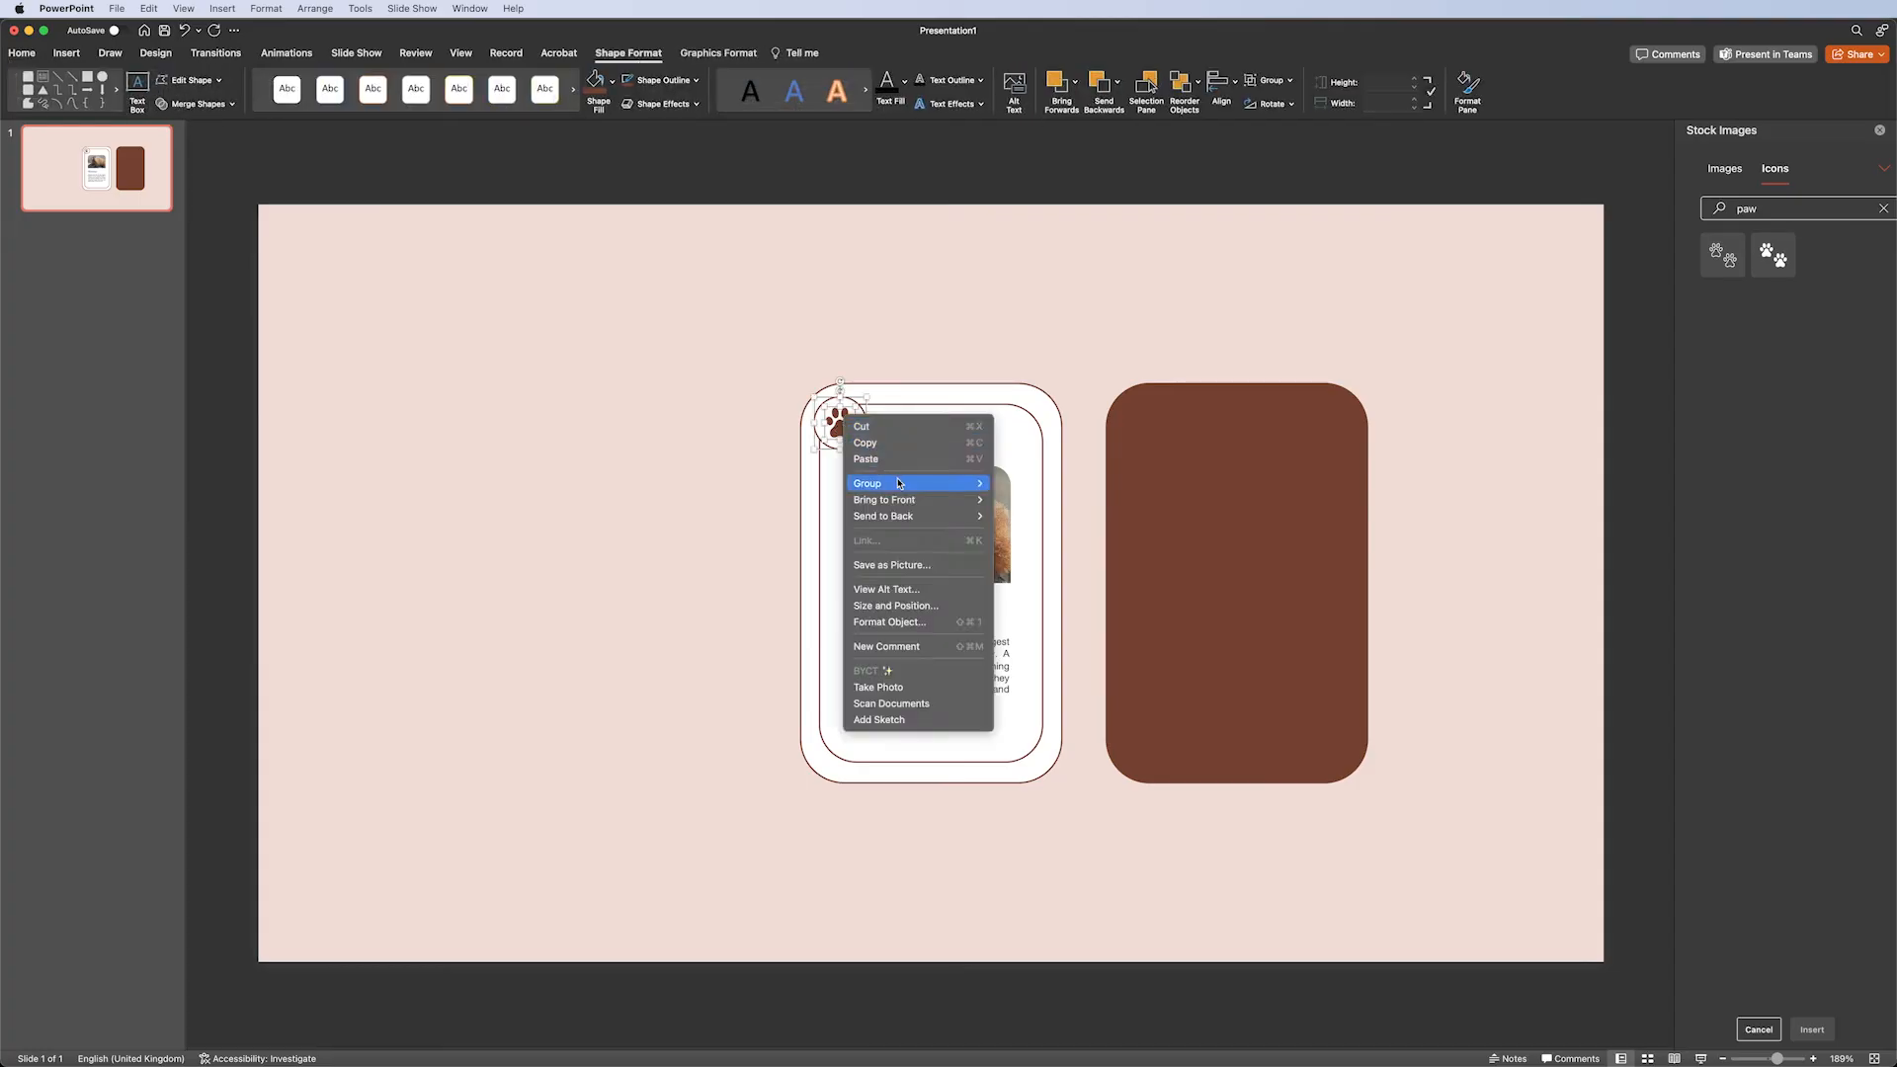
pyautogui.moveTo(895, 482)
pyautogui.click(1023, 484)
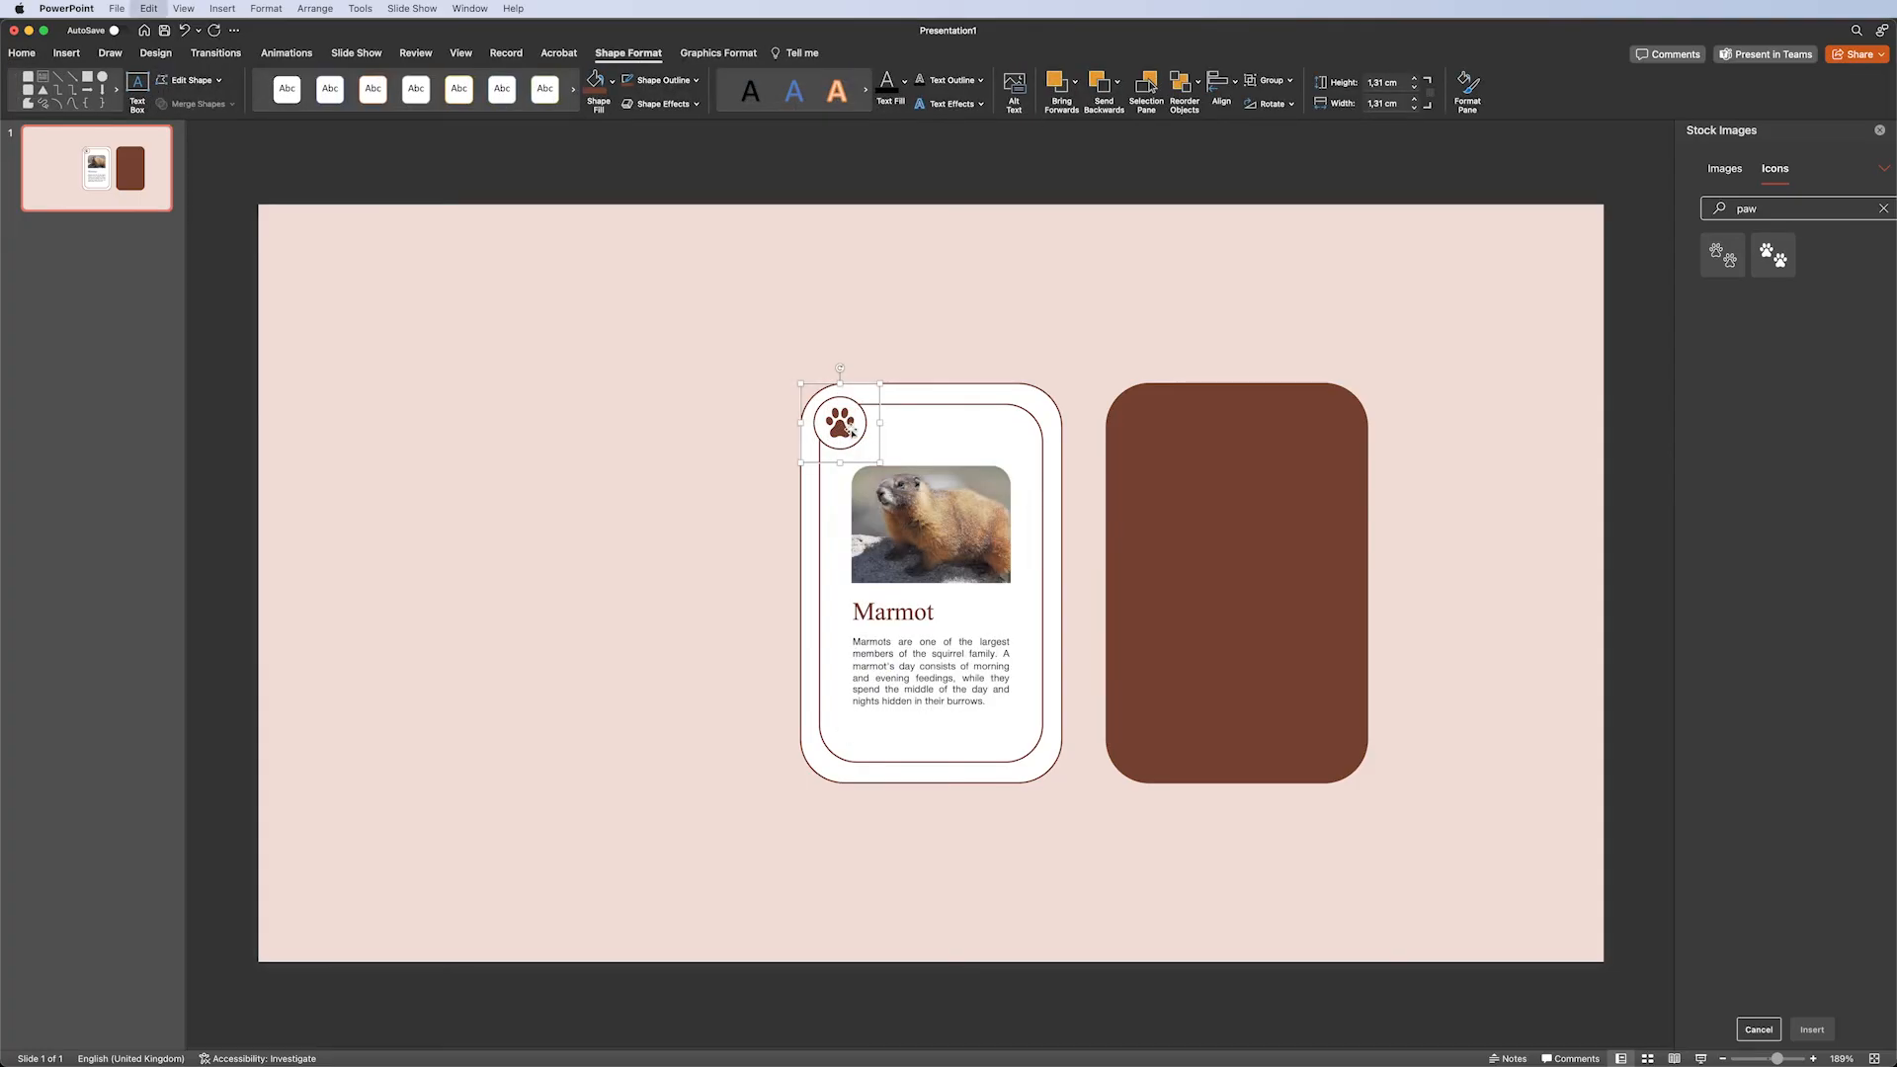
# Copy the paw badge onto the centre of the brown card and enlarge it.
pyautogui.moveTo(851, 431); pyautogui.dragTo(1246, 579)
pyautogui.press('Return')
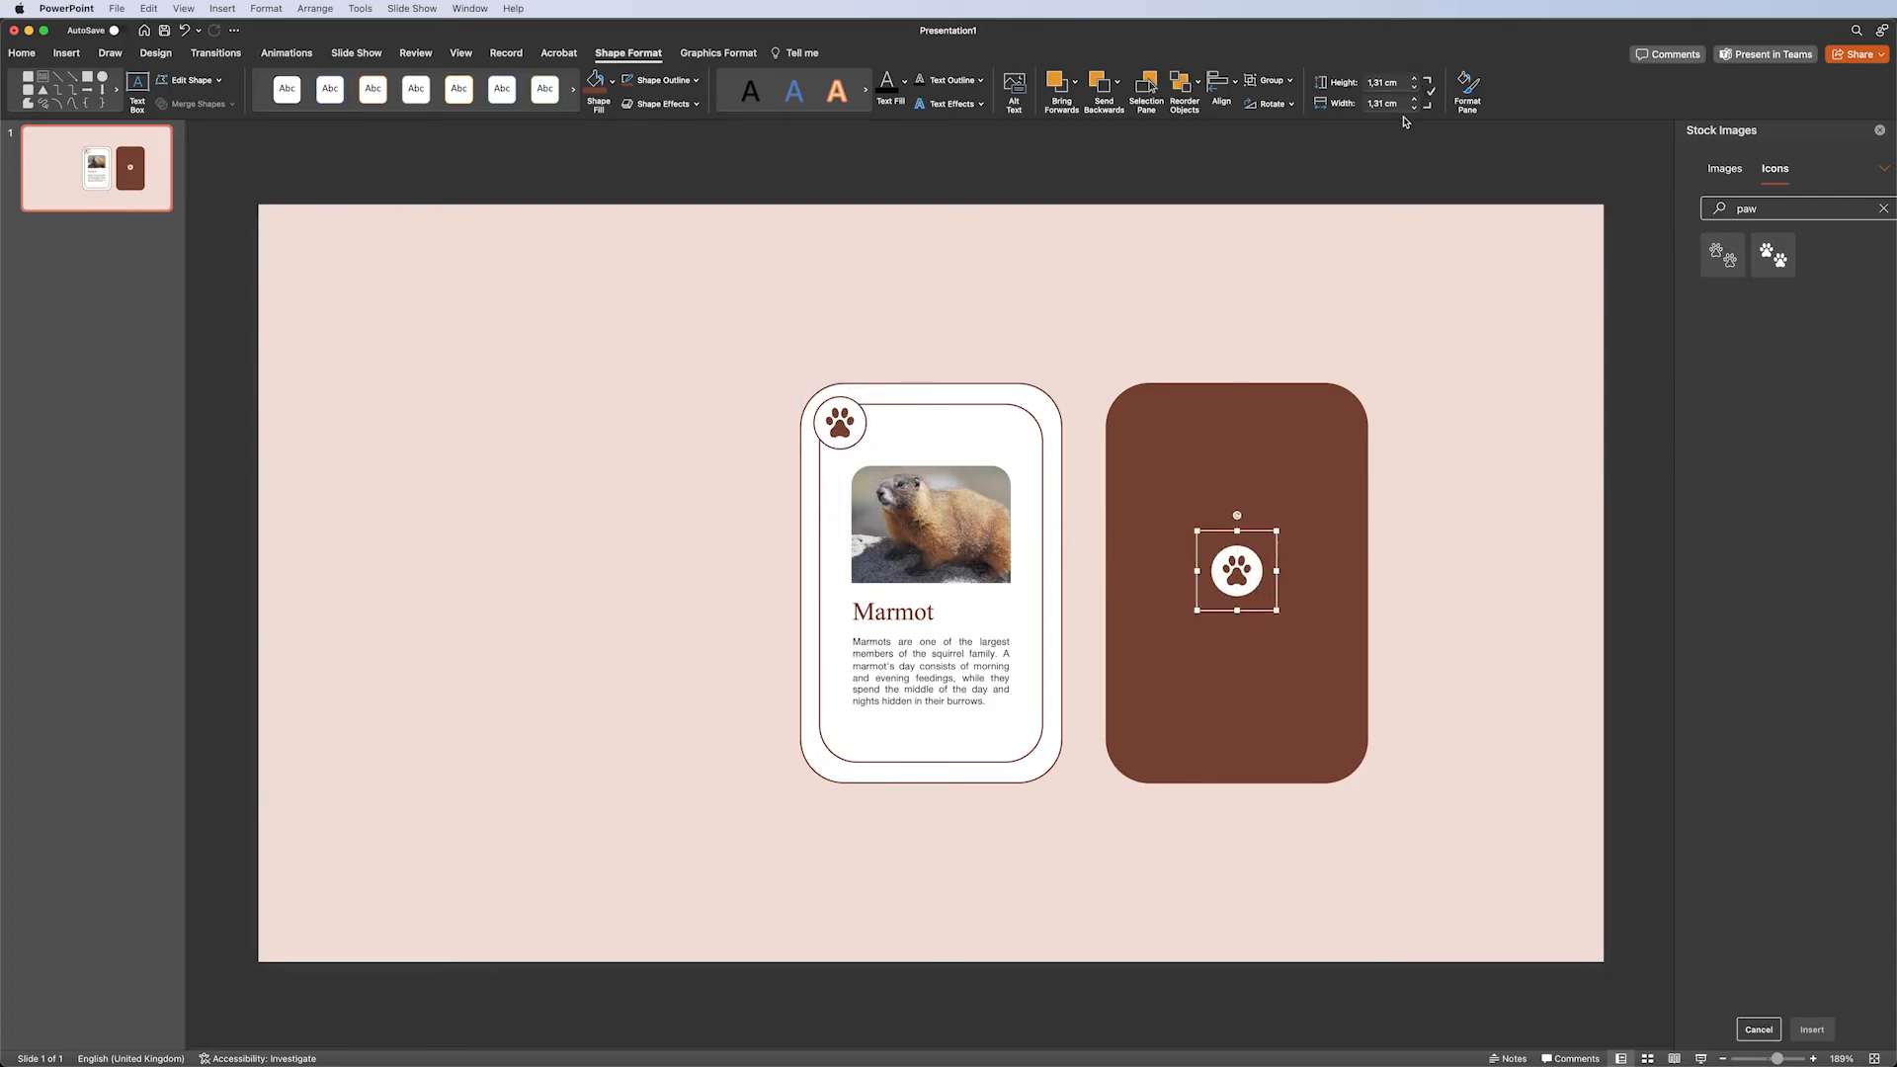
pyautogui.moveTo(1396, 87); pyautogui.dragTo(1360, 85)
pyautogui.press('Return')
pyautogui.moveTo(1274, 587)
pyautogui.mouseDown()
pyautogui.moveTo(1245, 556)
pyautogui.moveTo(1238, 584)
pyautogui.mouseUp()
pyautogui.click(1237, 585)
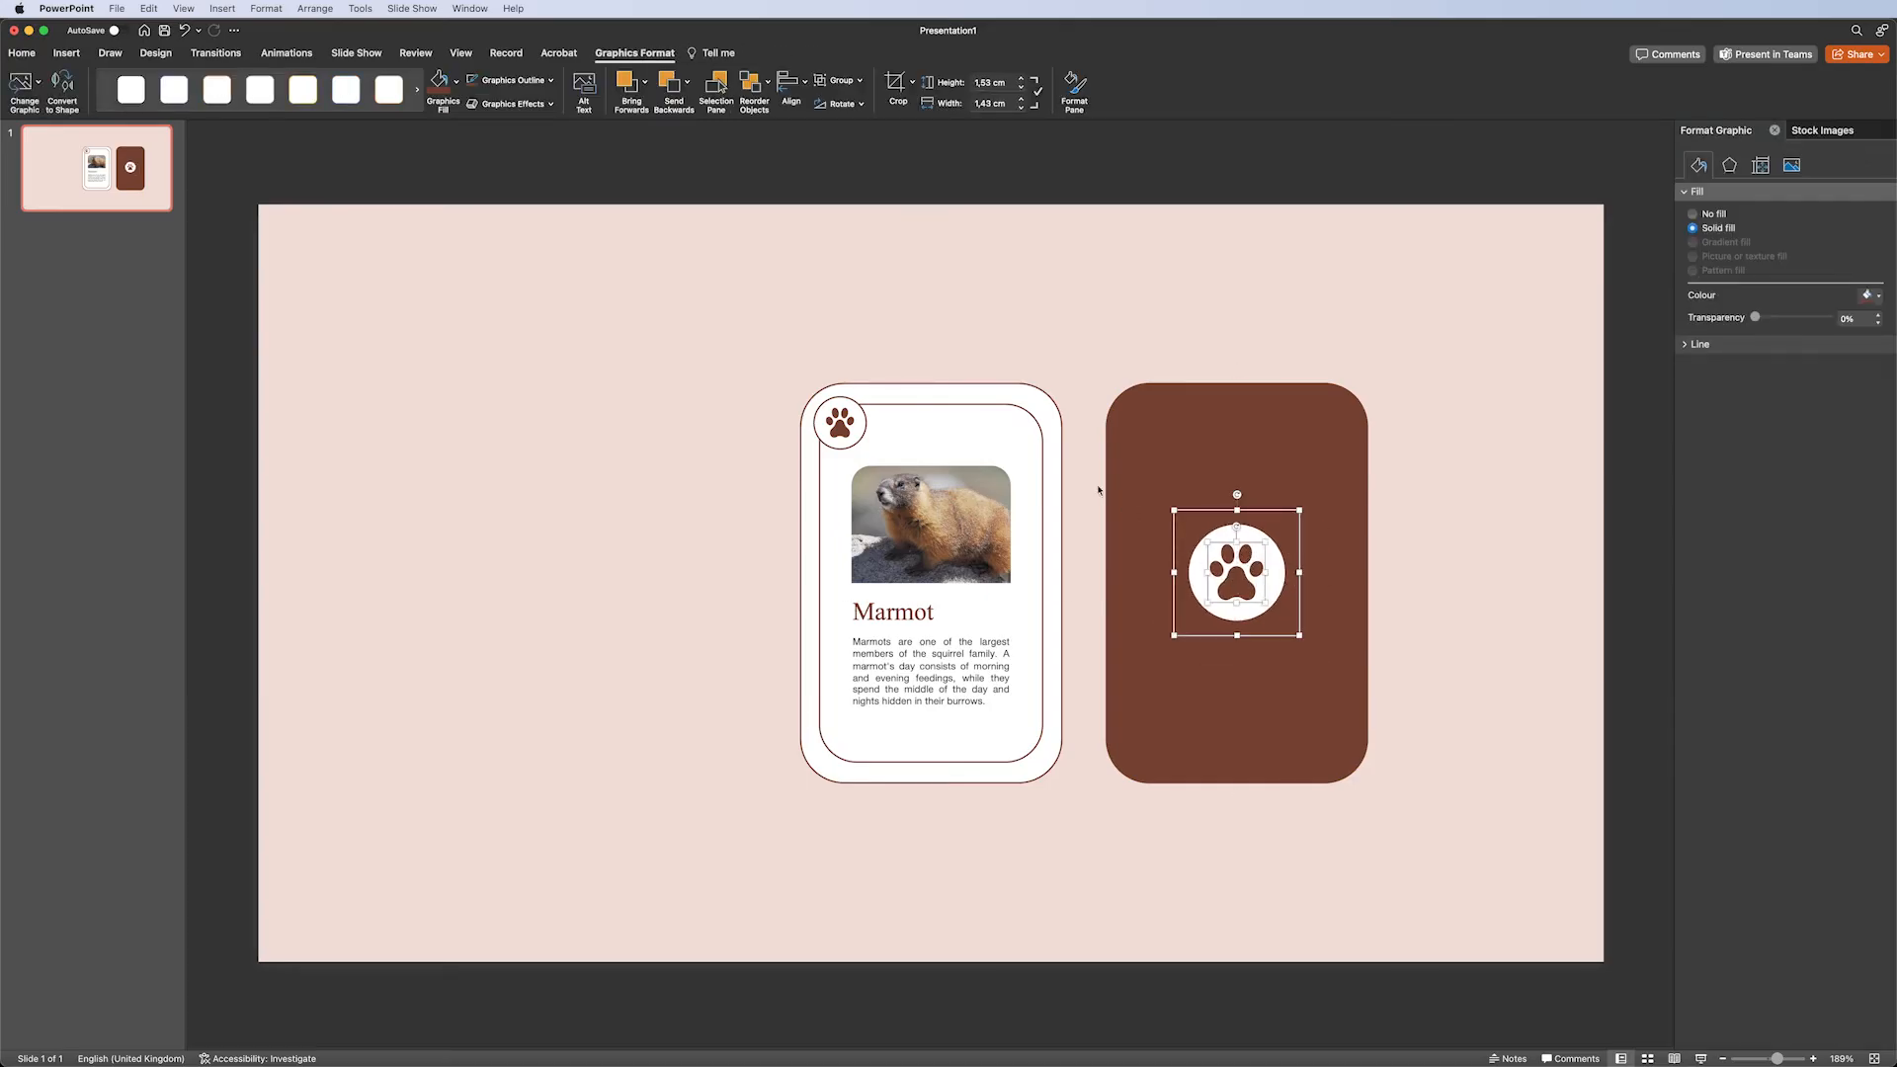
# Fill the paw icon on the brown card with the recent brown colour.
pyautogui.click(455, 81)
pyautogui.click(464, 291)
pyautogui.click(1444, 478)
# Centre the paw badge horizontally and vertically on the brown card.
pyautogui.click(1275, 569)
pyautogui.keyDown('shift'); pyautogui.click(1316, 497); pyautogui.keyUp('shift')
pyautogui.click(791, 83)
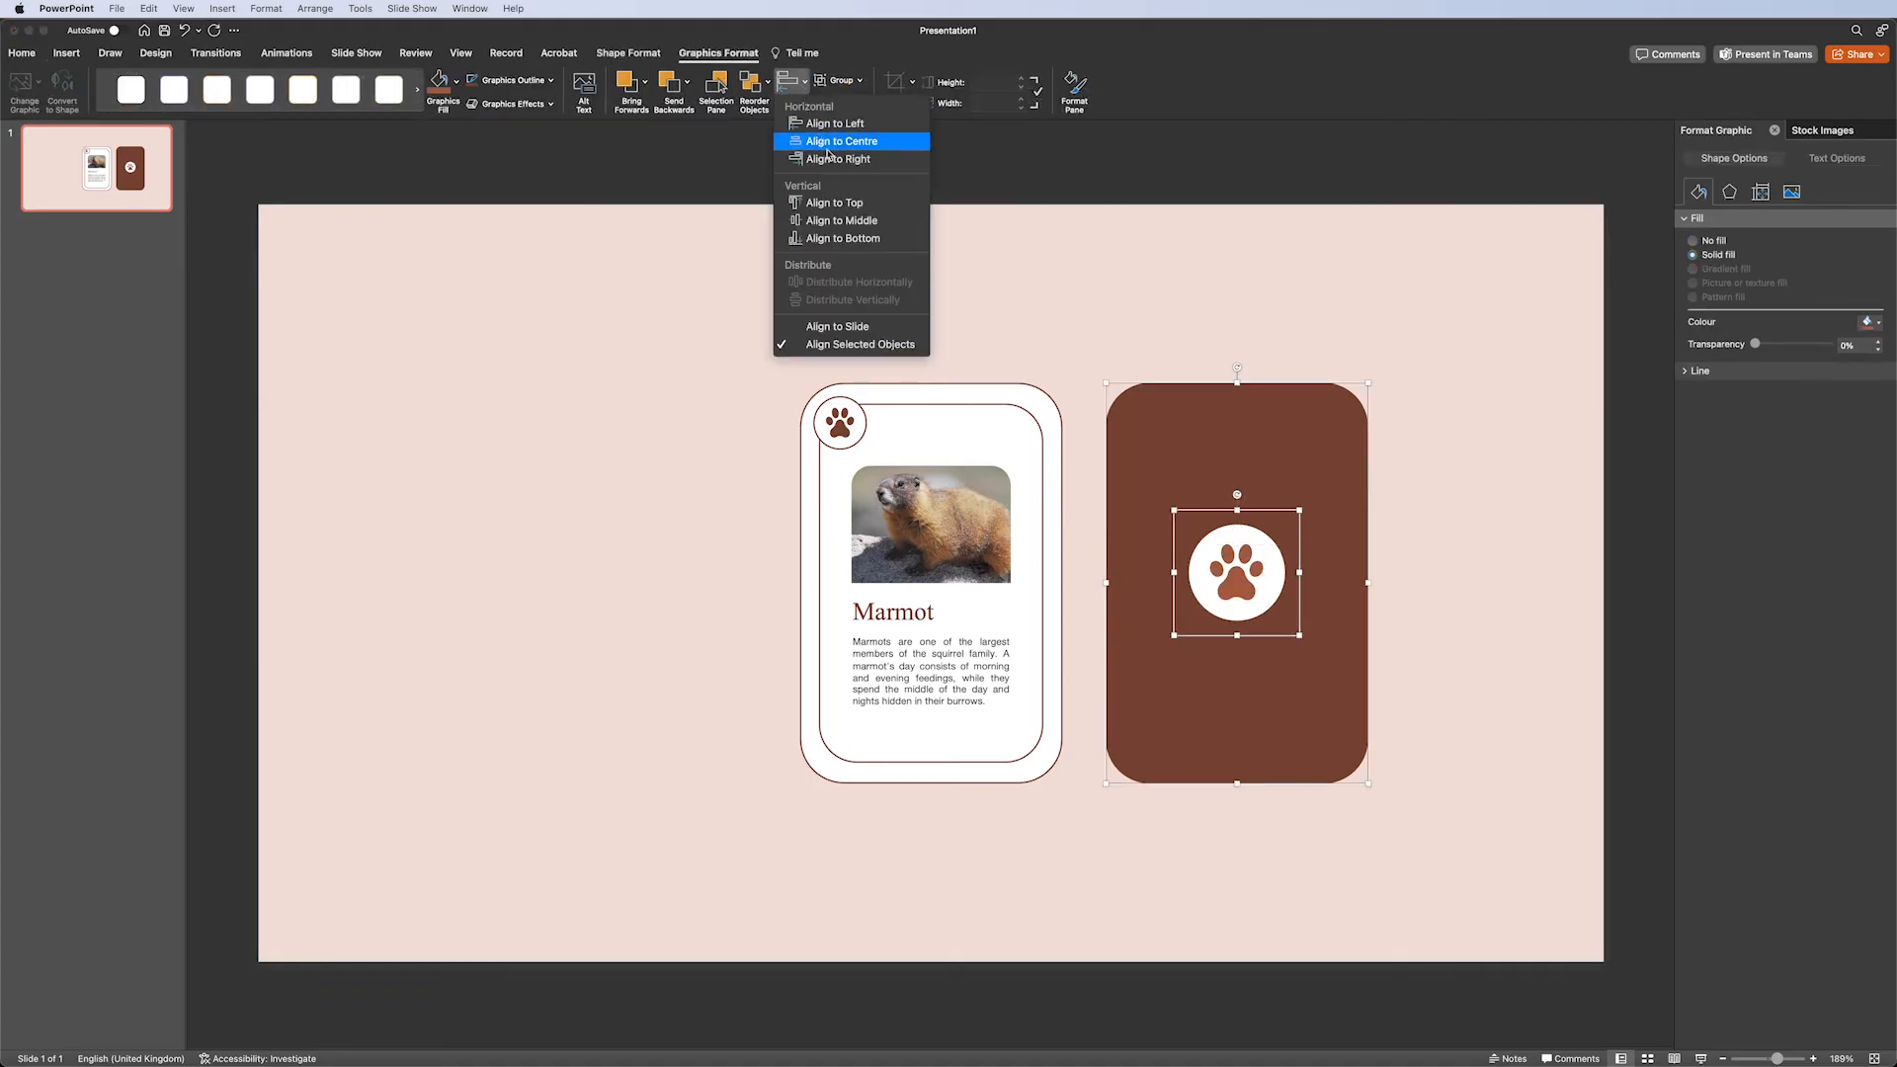
pyautogui.click(830, 144)
pyautogui.click(790, 83)
pyautogui.click(840, 220)
pyautogui.click(1428, 407)
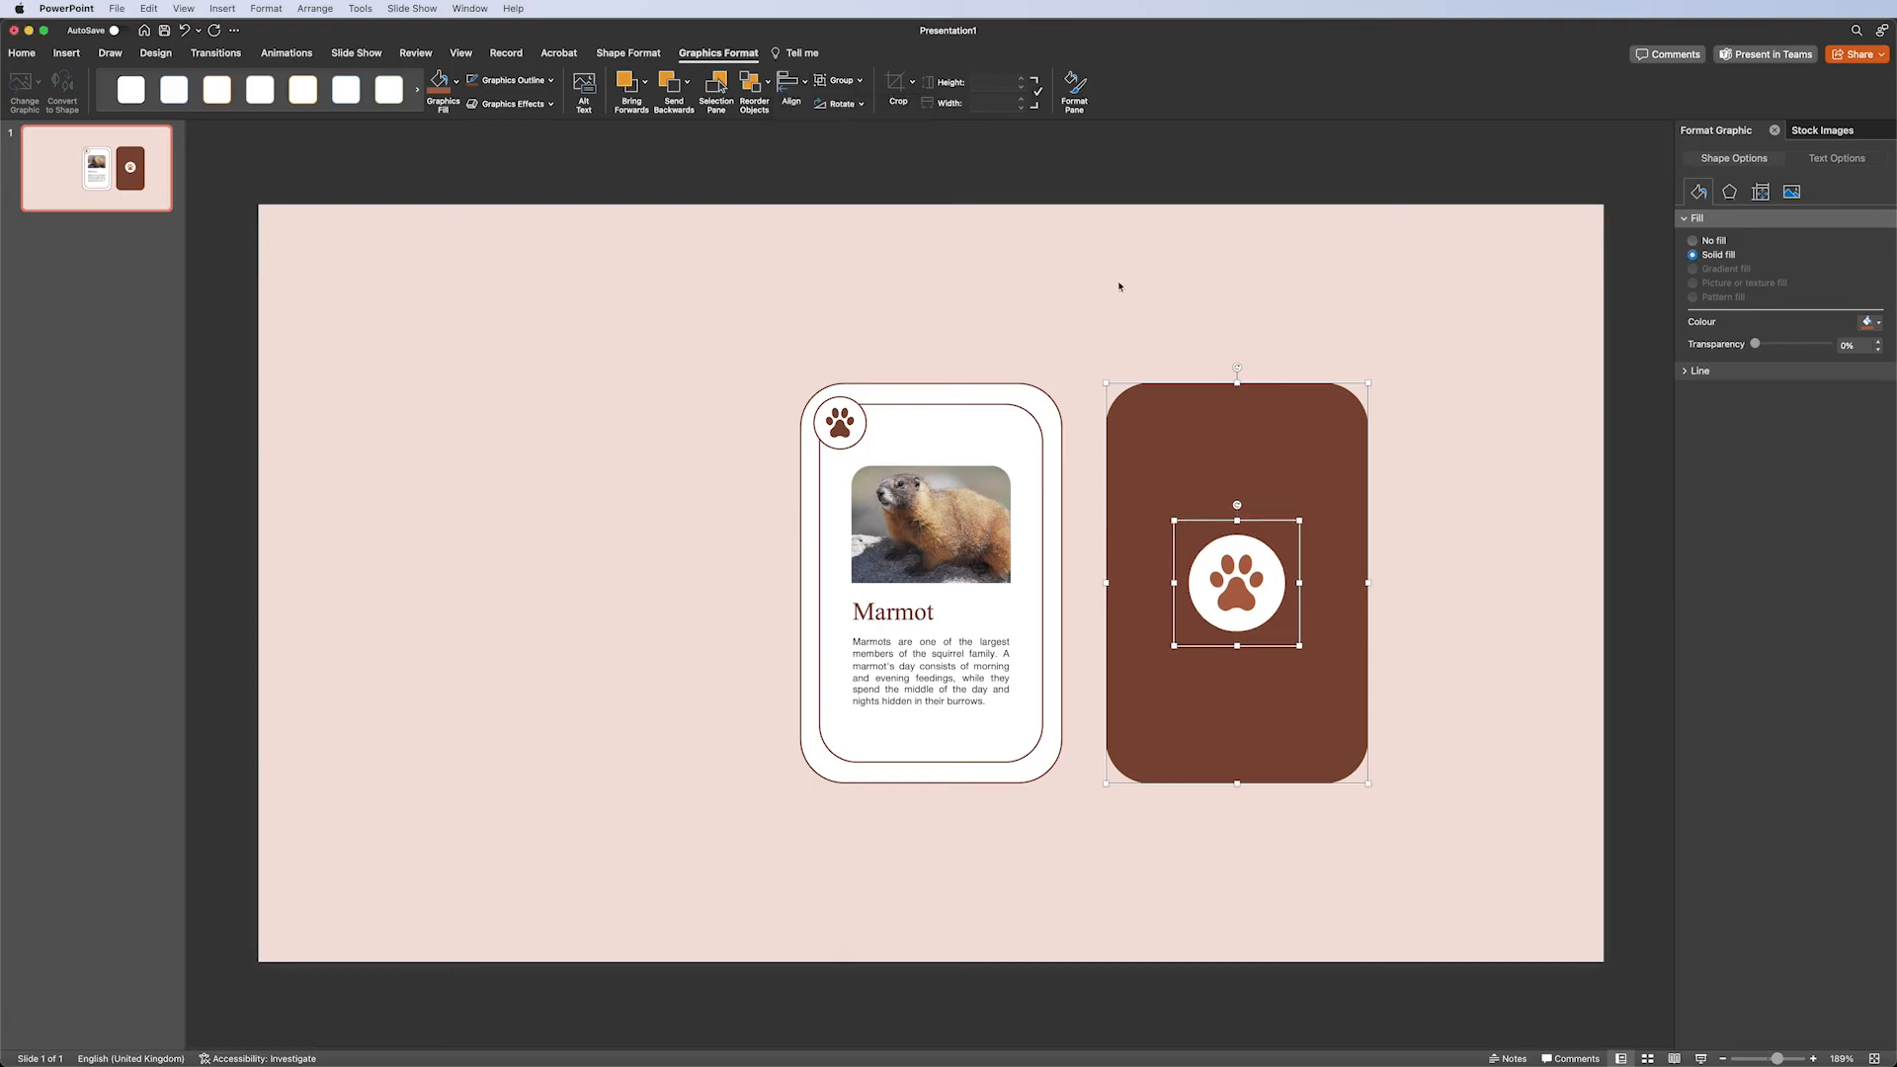
# Select the card elements and group them together.
pyautogui.moveTo(1457, 318); pyautogui.dragTo(1173, 691)
pyautogui.click(1177, 661)
pyautogui.moveTo(723, 341); pyautogui.dragTo(1087, 847)
pyautogui.press('super+alt+g')
# Select both cards and apply a perspective 3D Rotation preset to them.
pyautogui.keyDown('shift'); pyautogui.click(1188, 392); pyautogui.keyUp('shift')
pyautogui.click(644, 55)
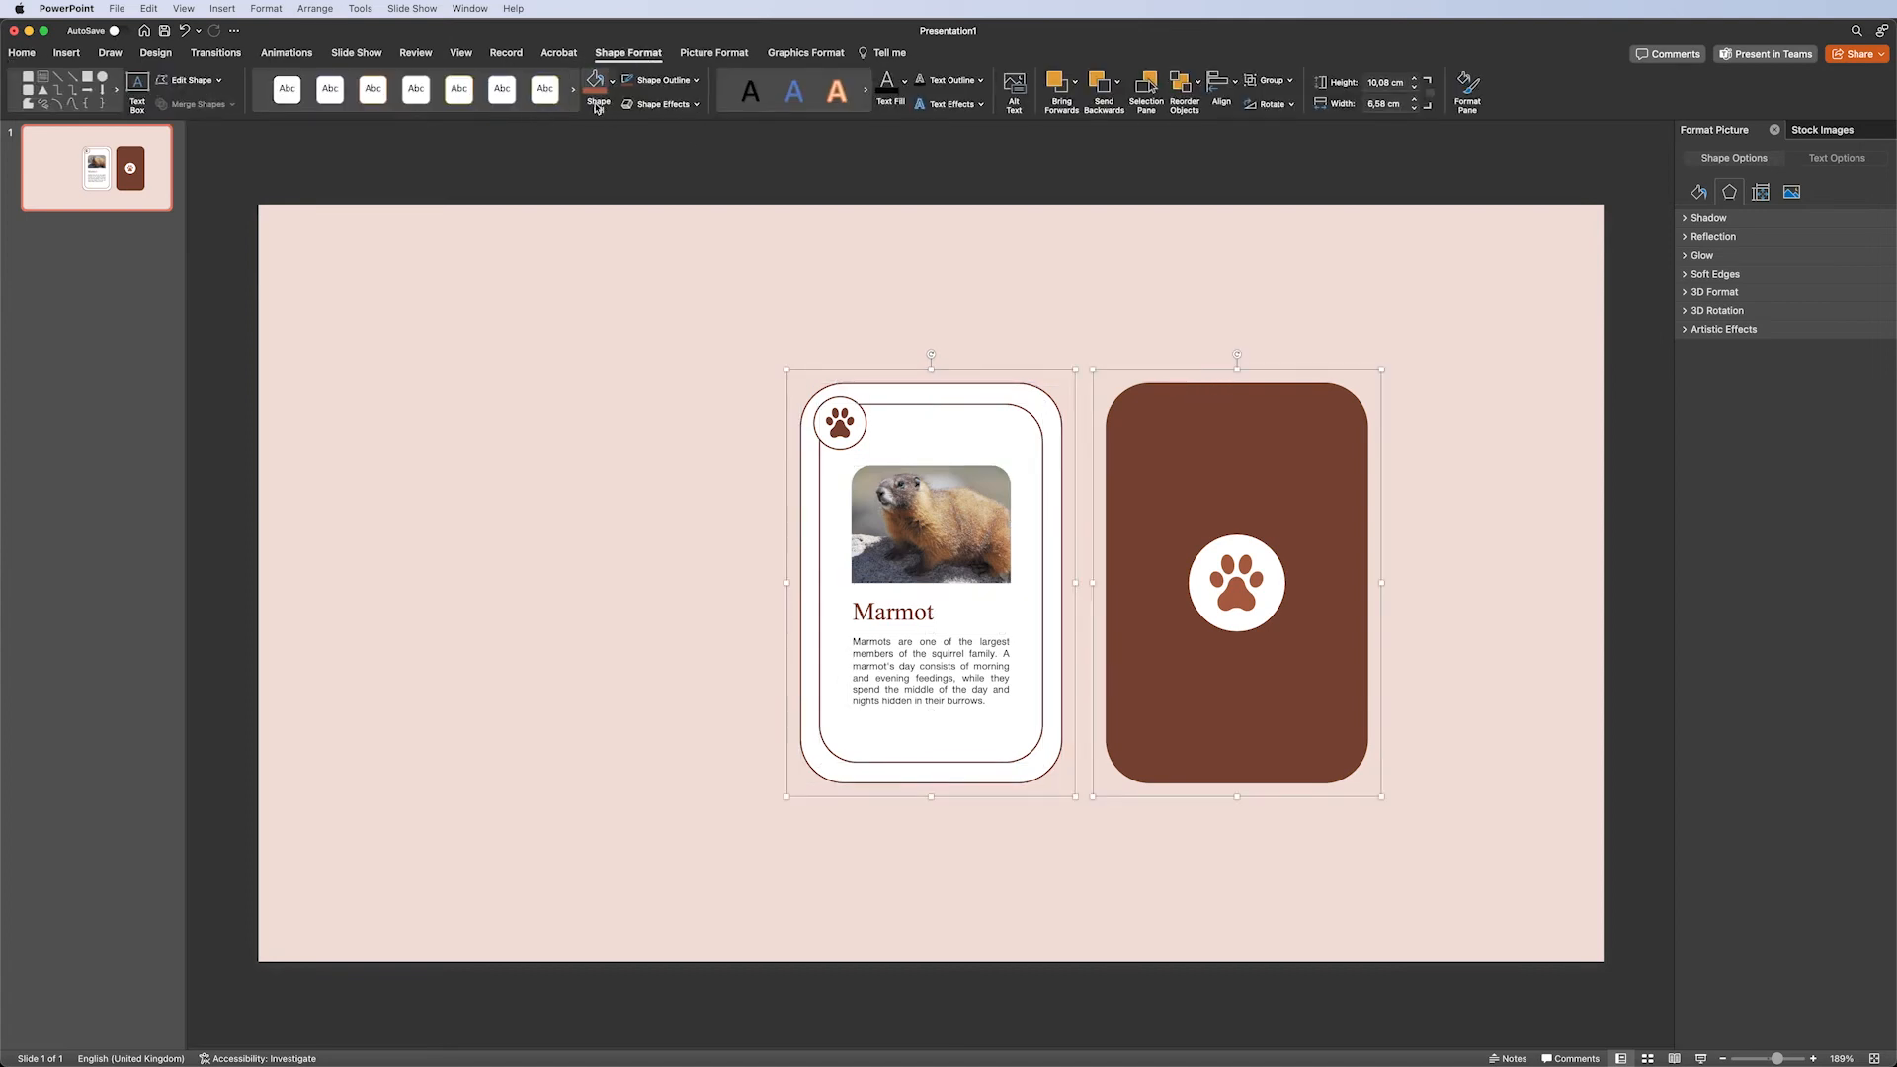
pyautogui.click(661, 104)
pyautogui.moveTo(707, 242)
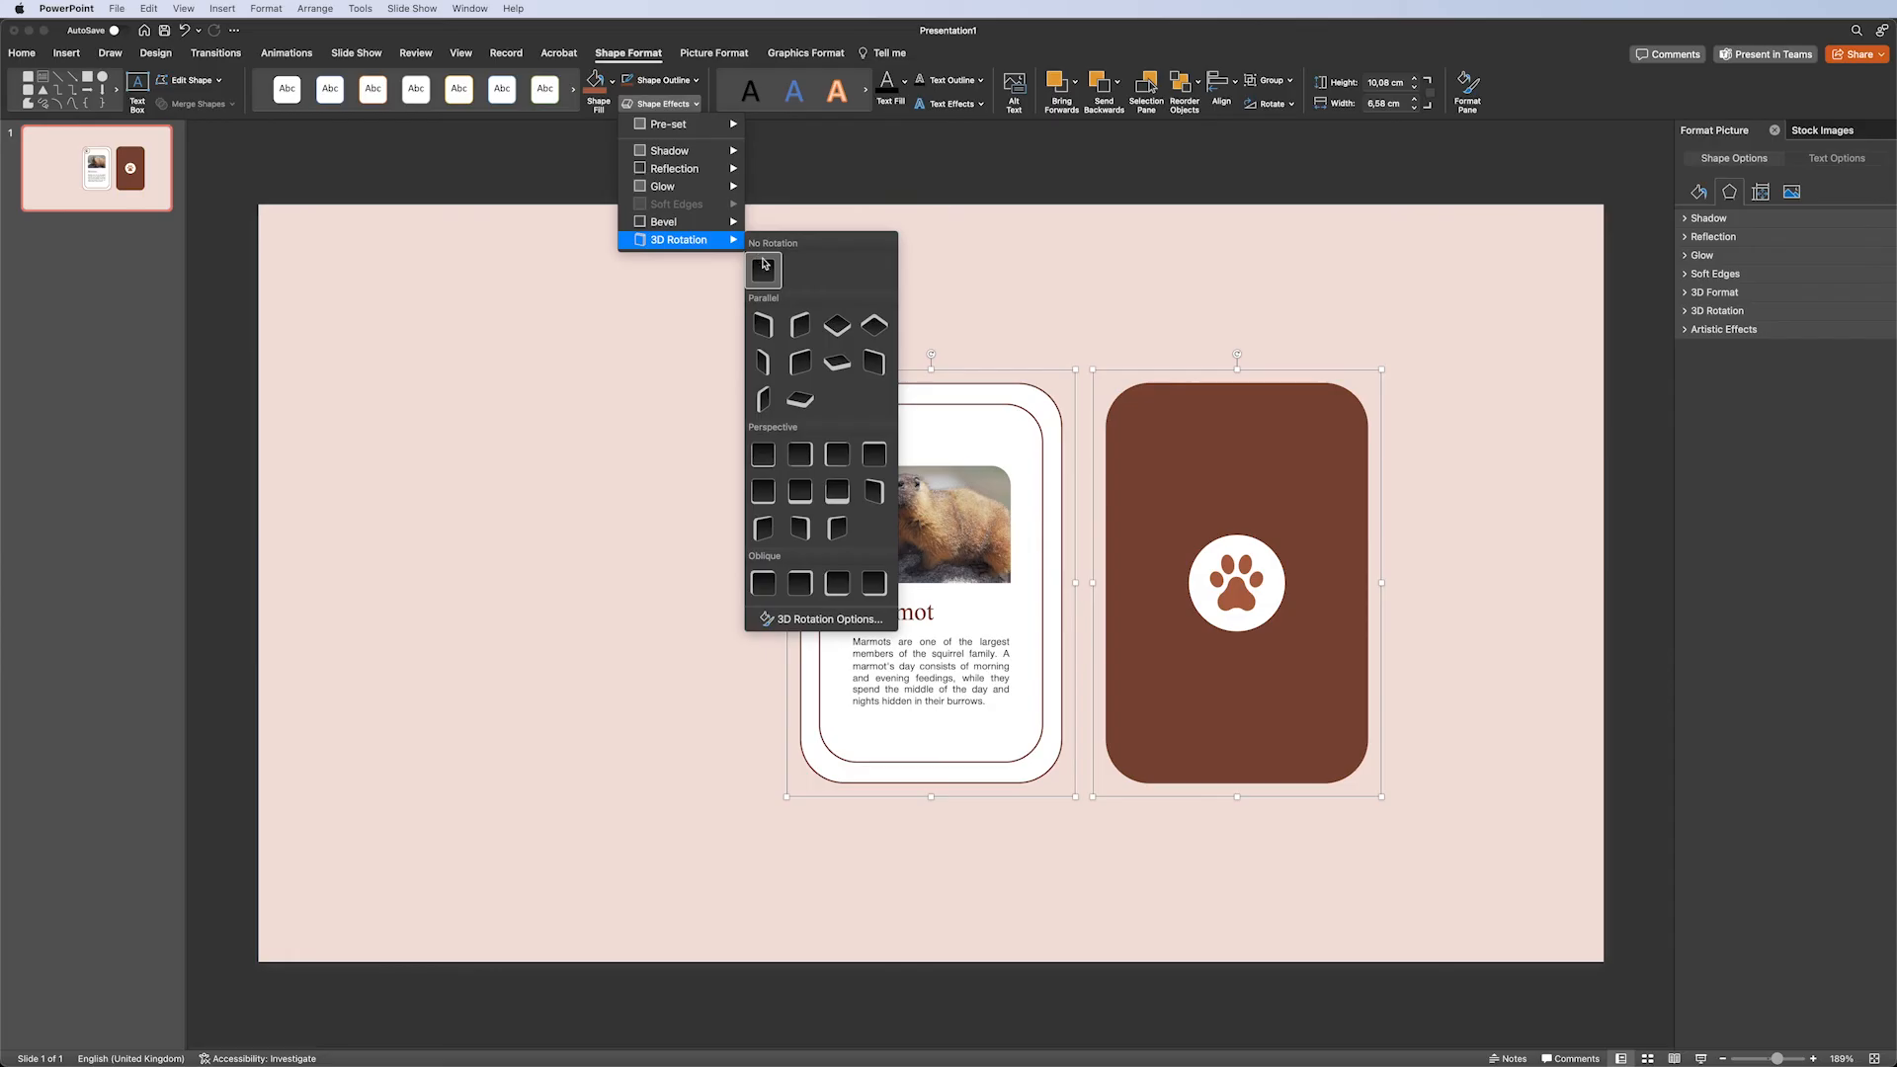
pyautogui.click(761, 454)
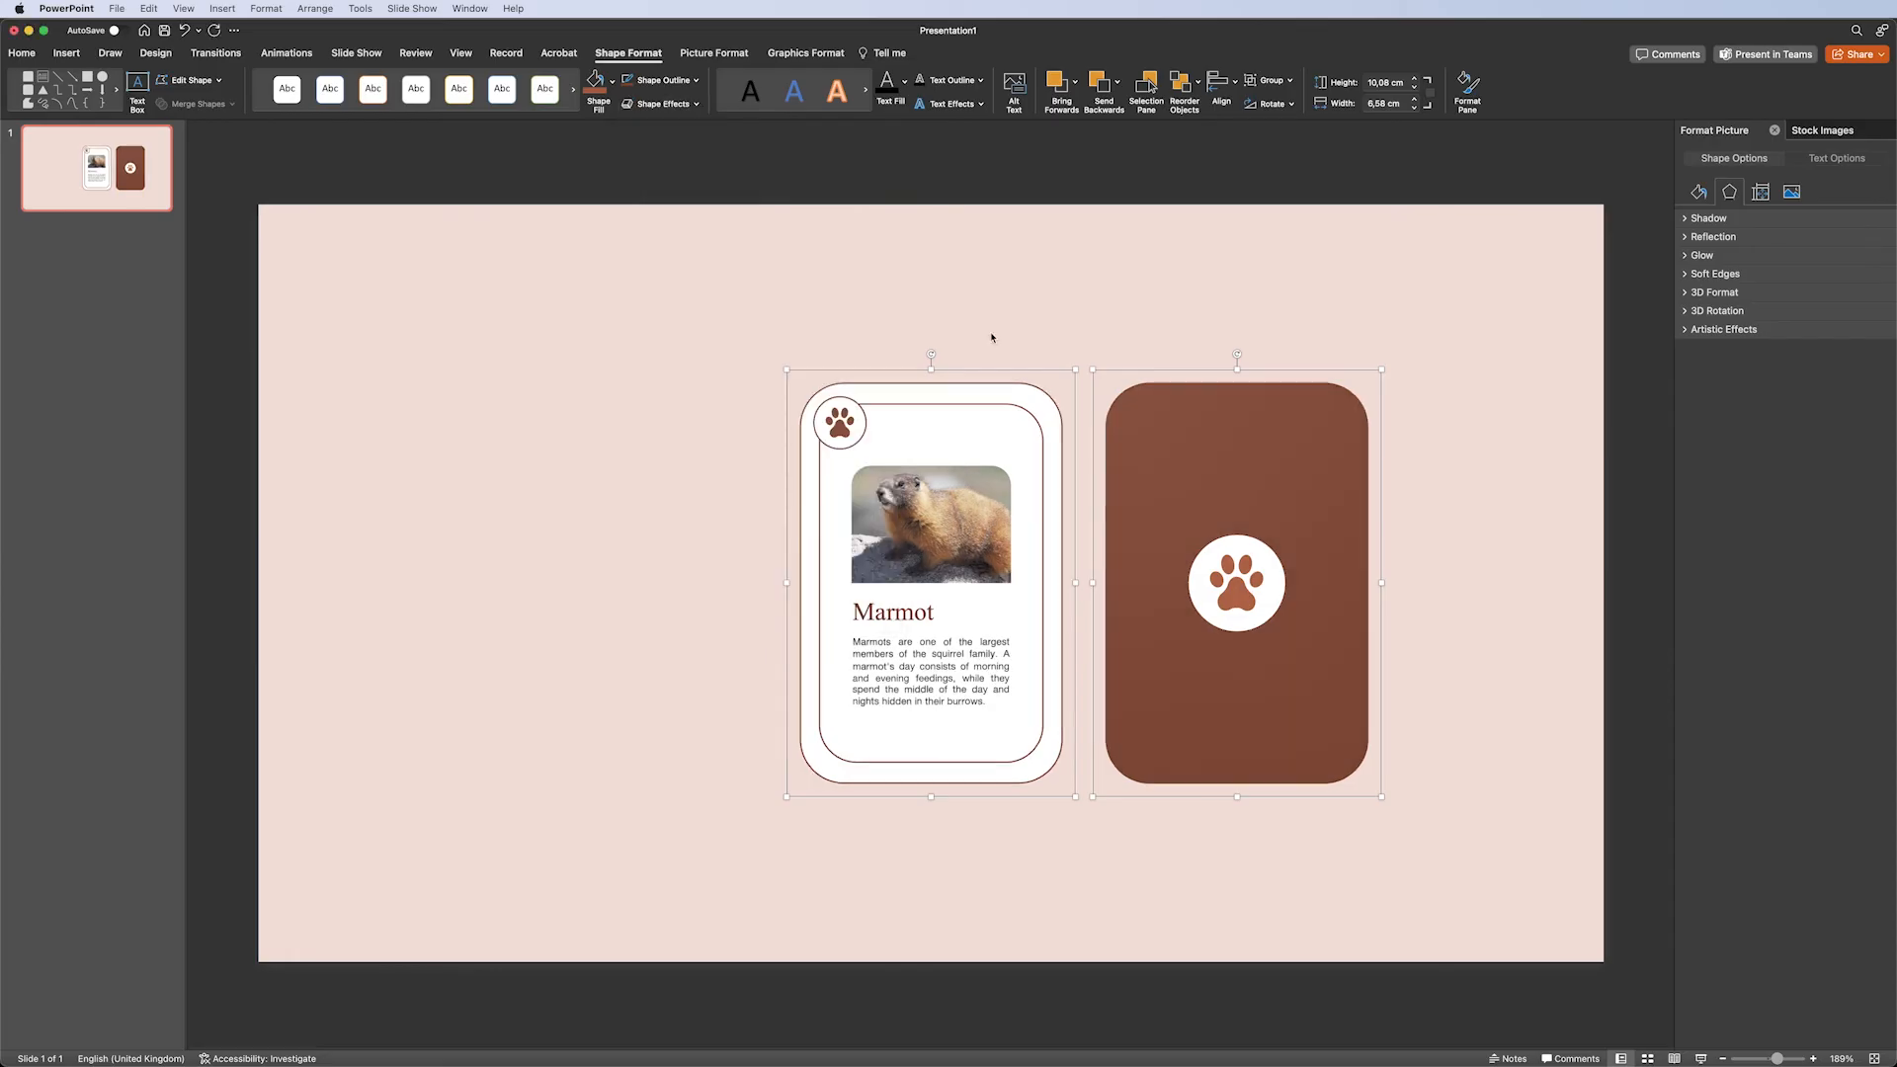
# Select the front card alone and set its X rotation to 180°.
pyautogui.click(1053, 302)
pyautogui.click(1008, 441)
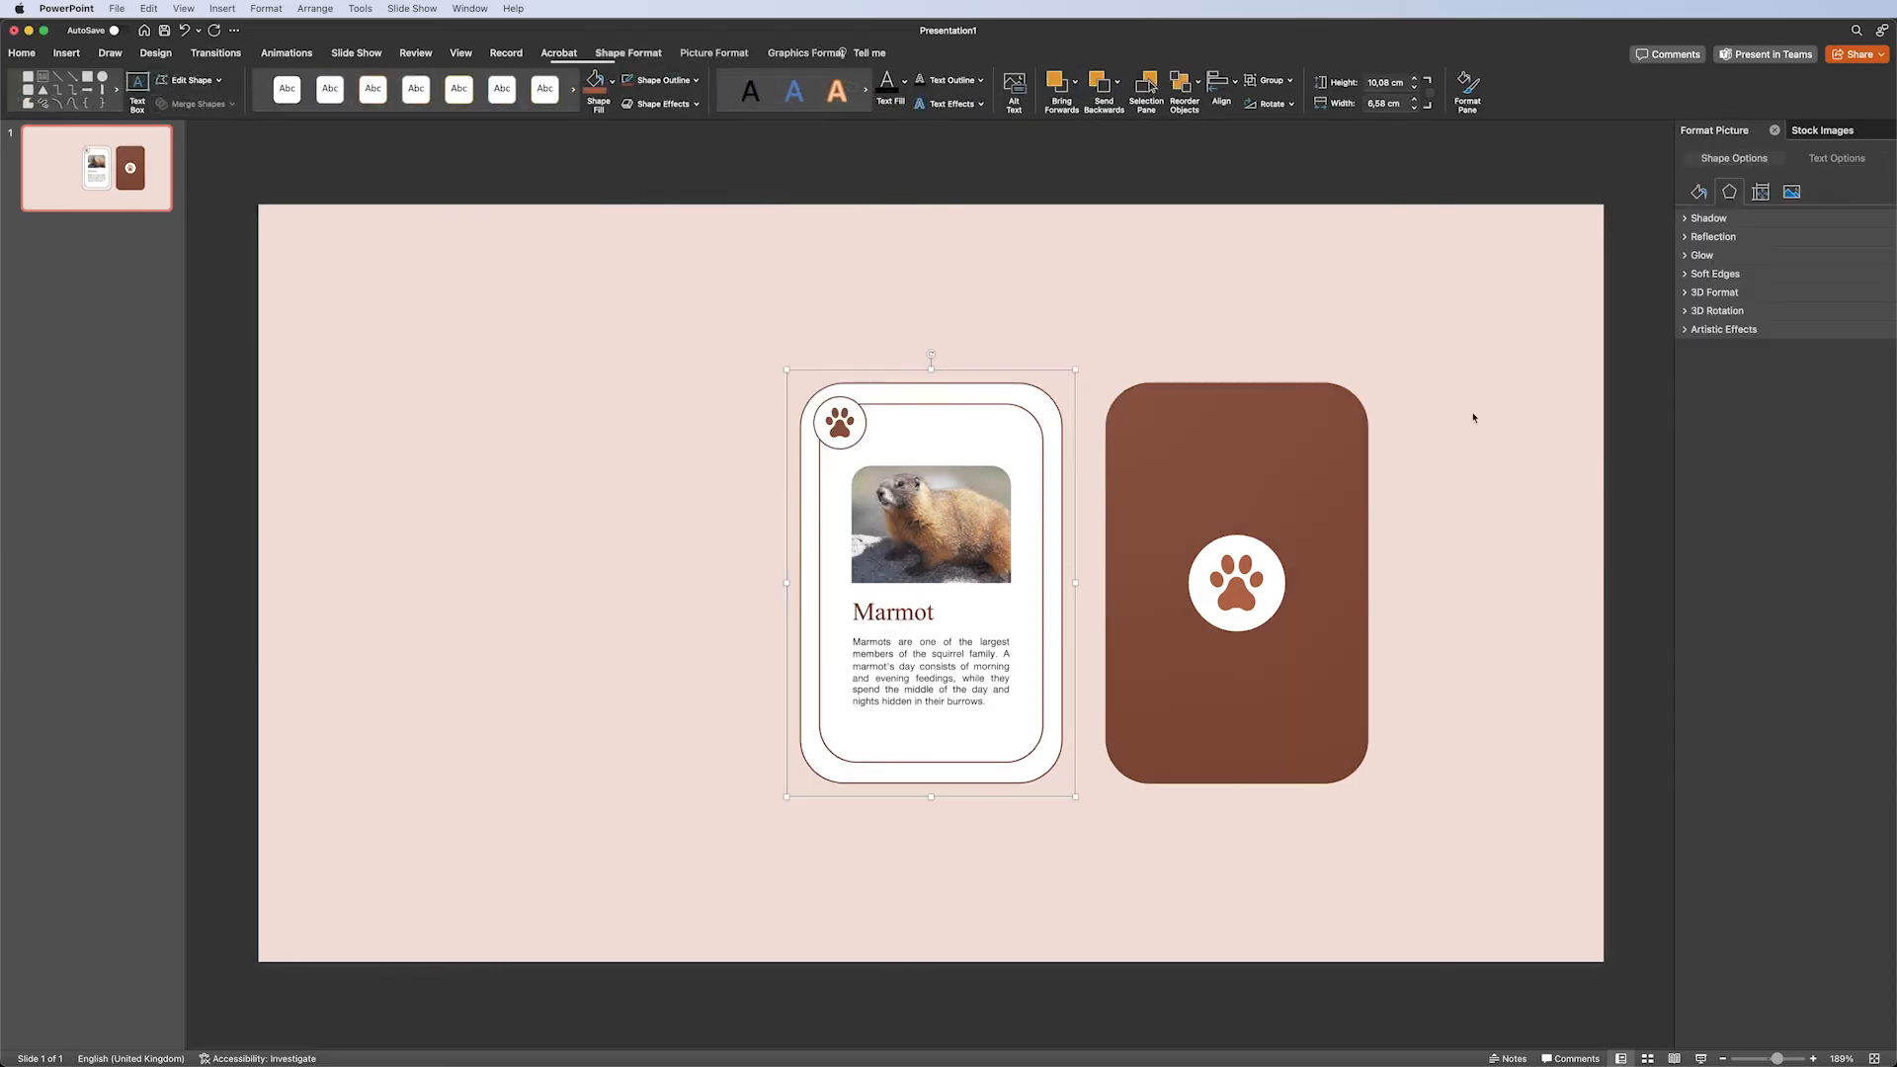
pyautogui.click(1719, 312)
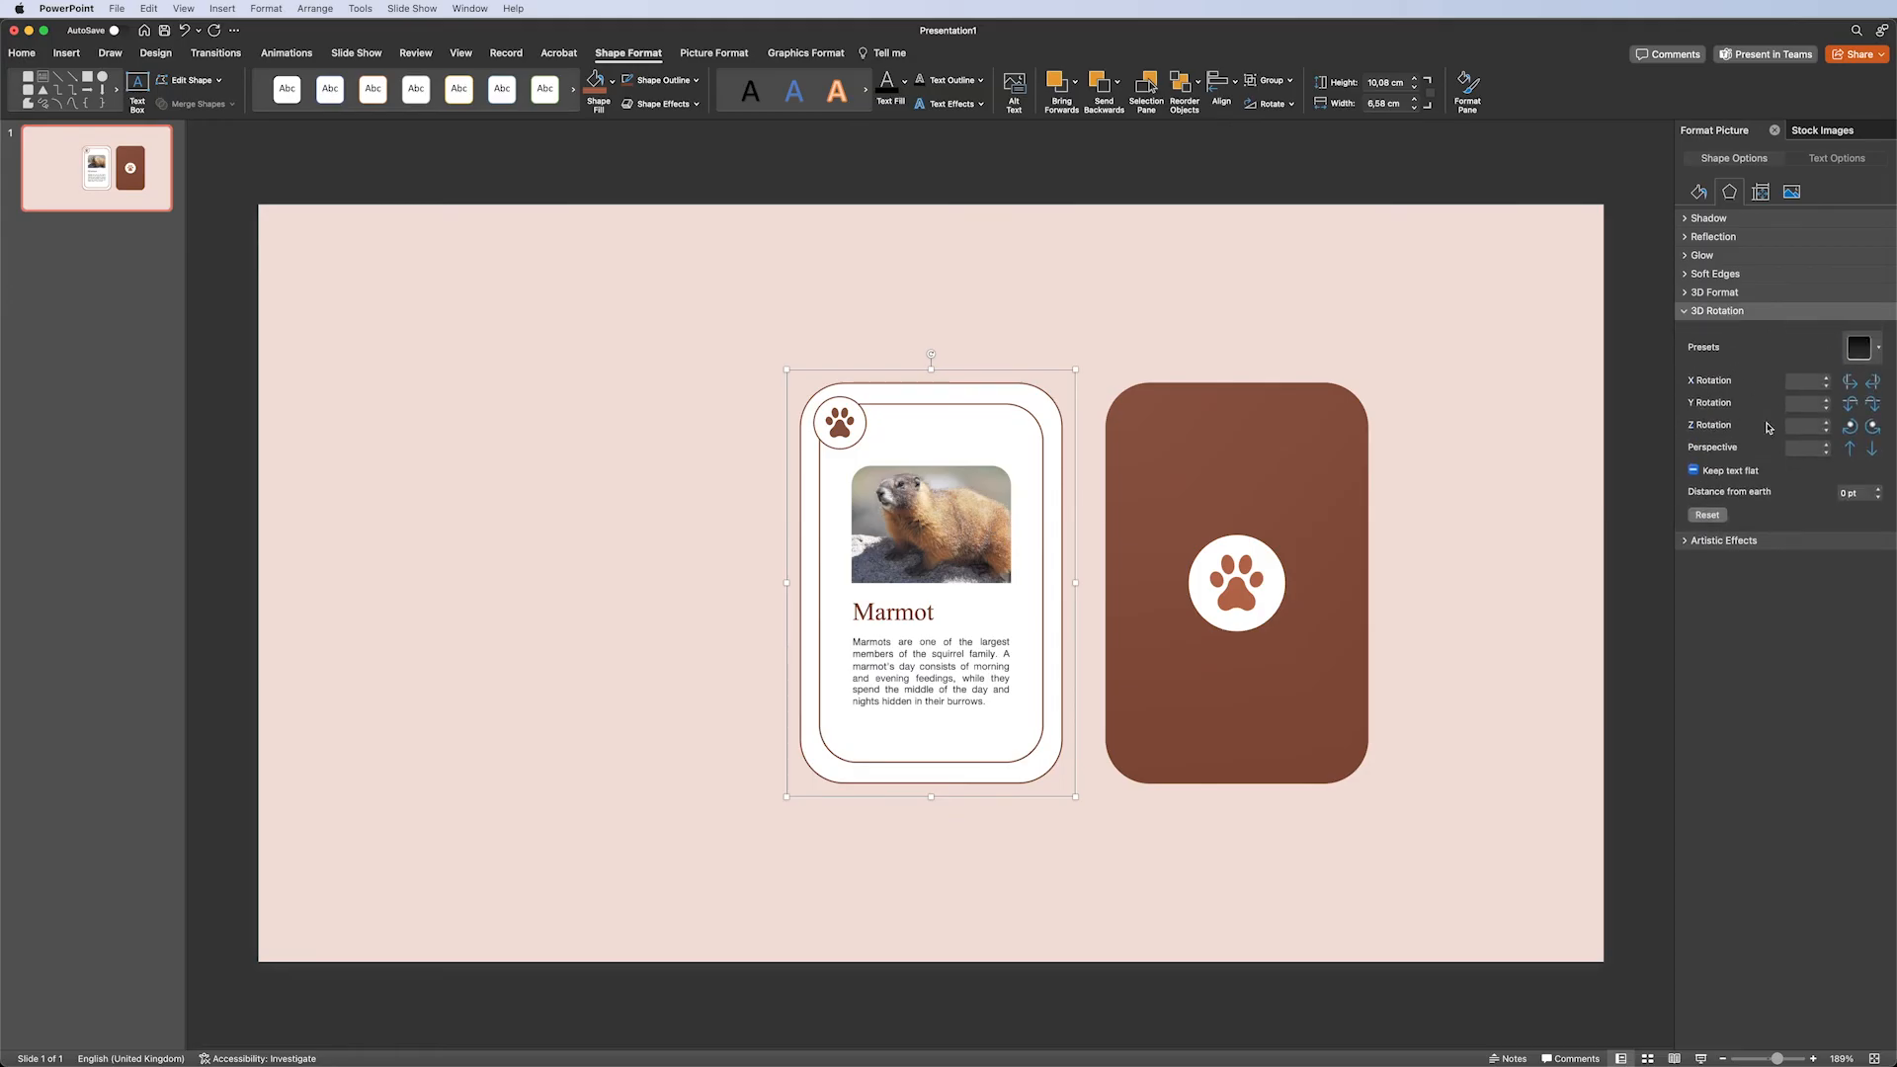
pyautogui.write('180')
pyautogui.press('Return')
# Align the brown card to the slide's centre and middle, over the front card.
pyautogui.click(1199, 452)
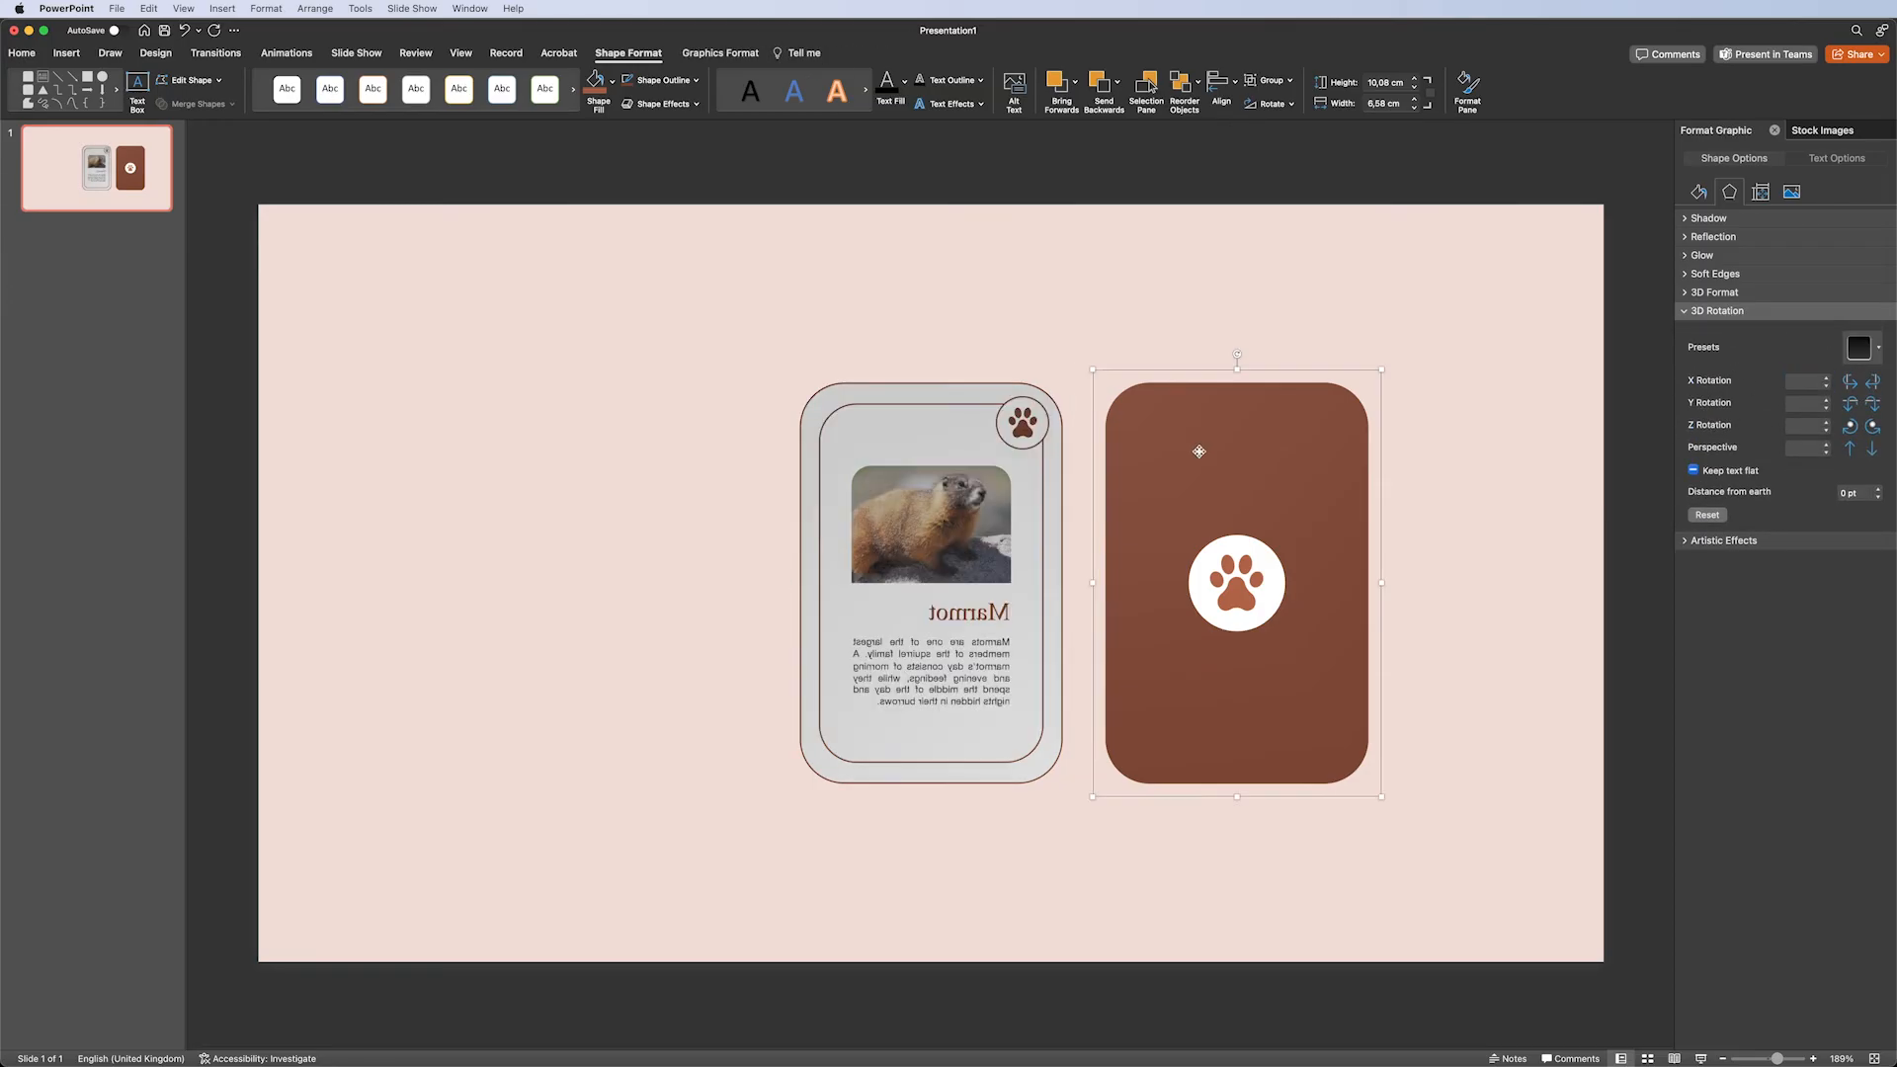
pyautogui.click(1221, 87)
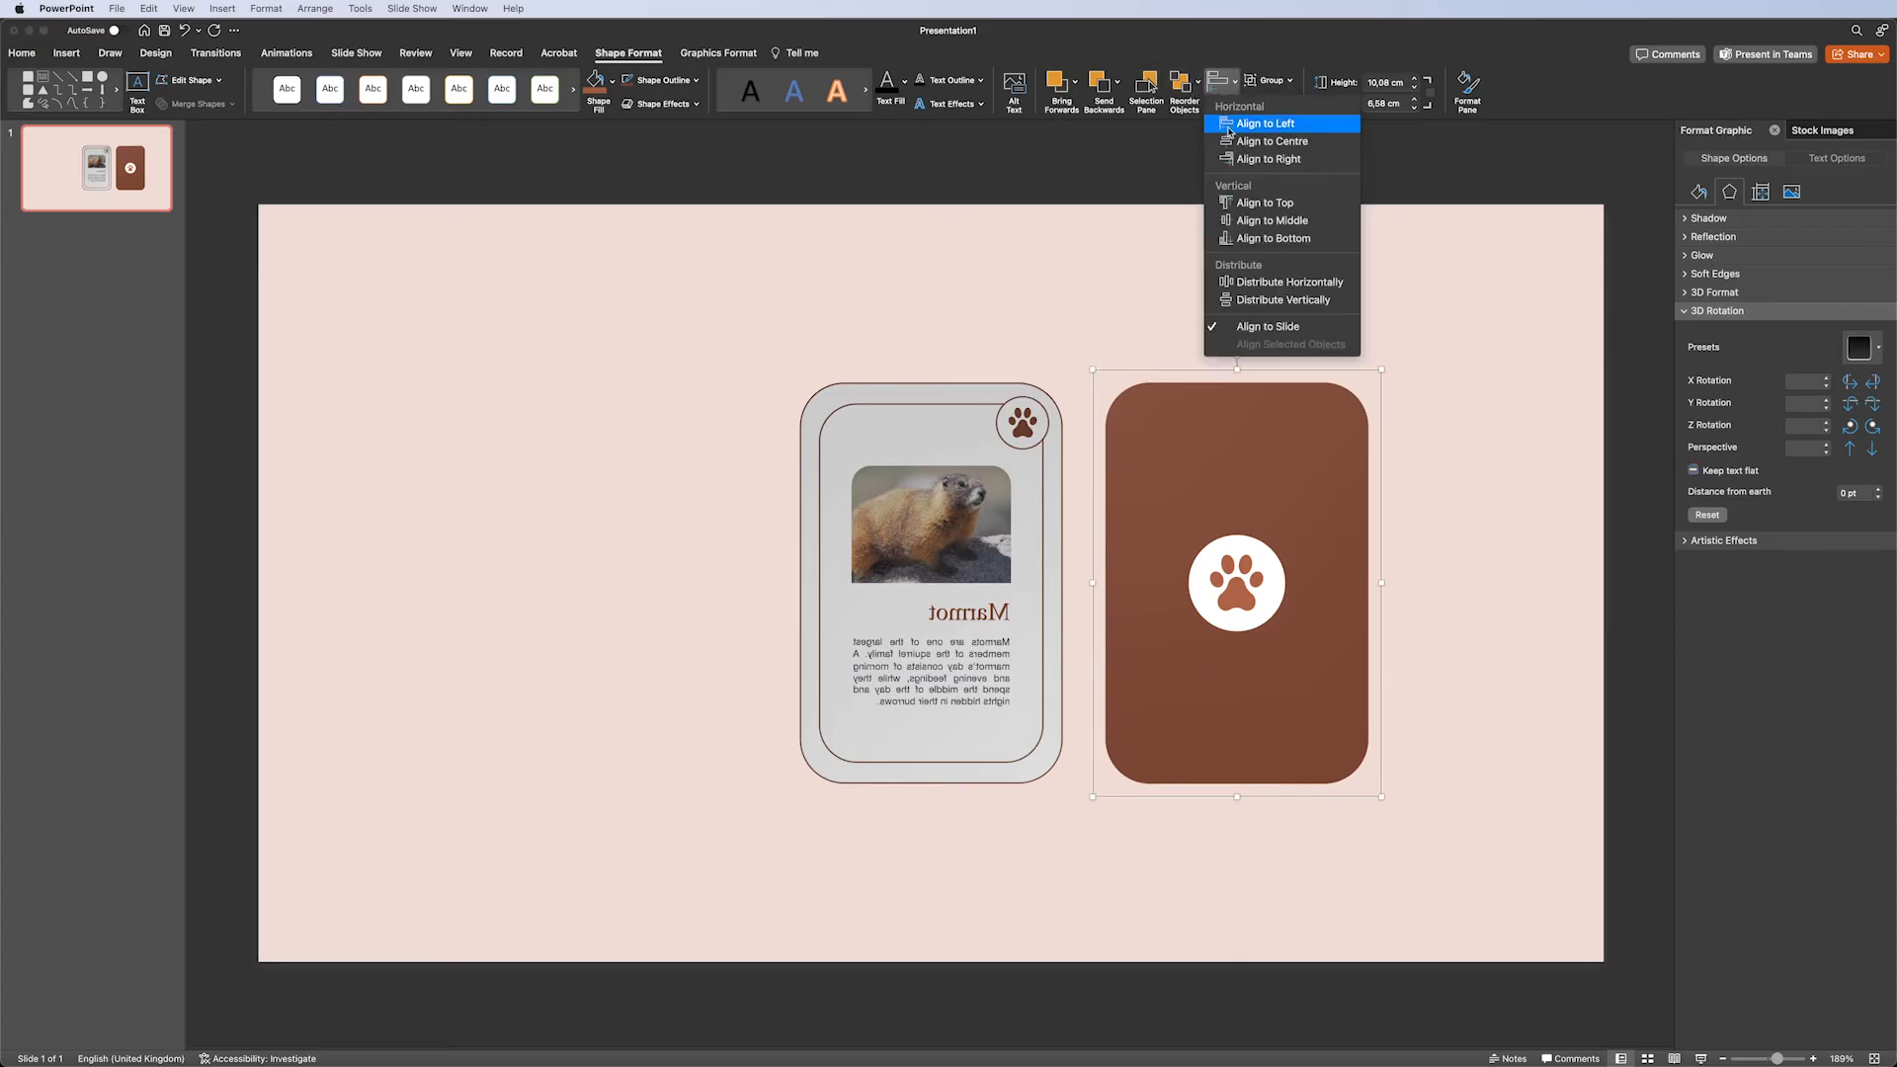
pyautogui.click(1264, 157)
pyautogui.click(1226, 89)
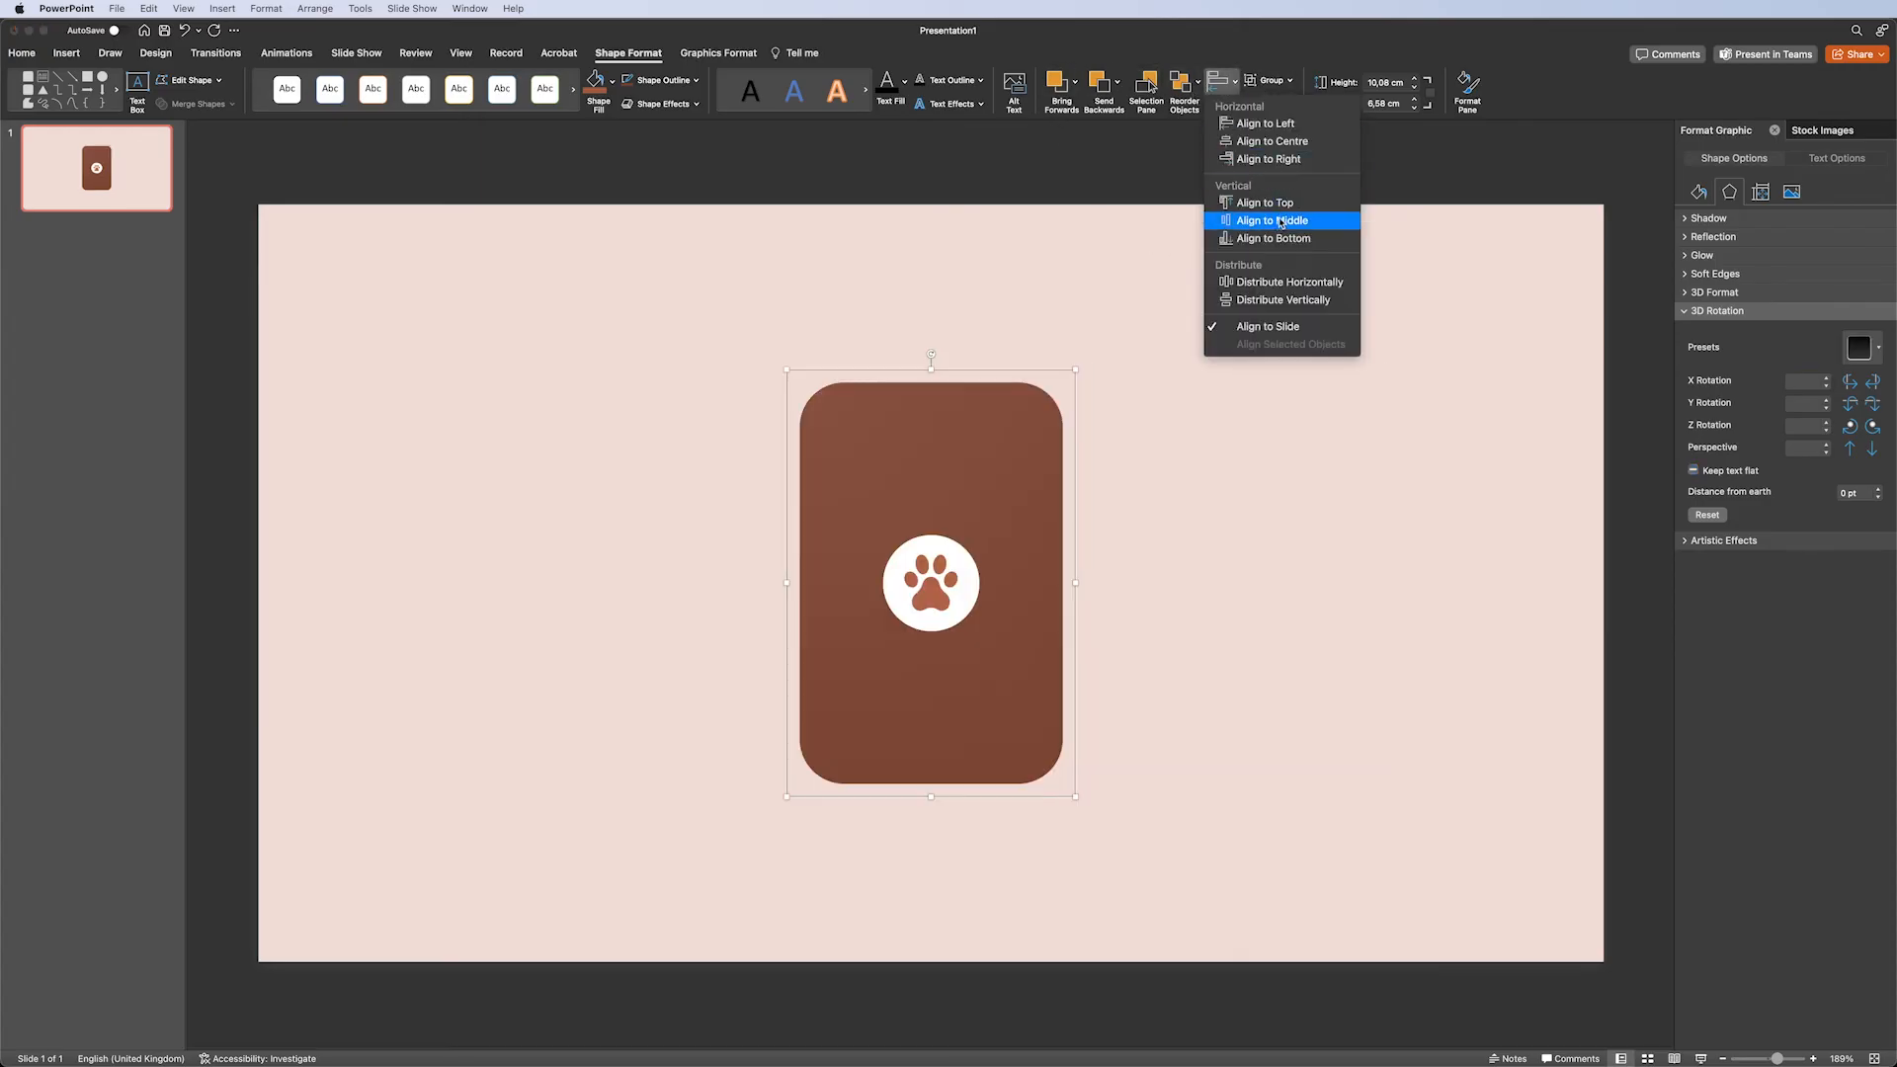
pyautogui.click(1282, 221)
# Duplicate the slide and set the brown card's X rotation on the copy to 180°.
pyautogui.click(55, 179)
pyautogui.press('super+d')
pyautogui.click(968, 506)
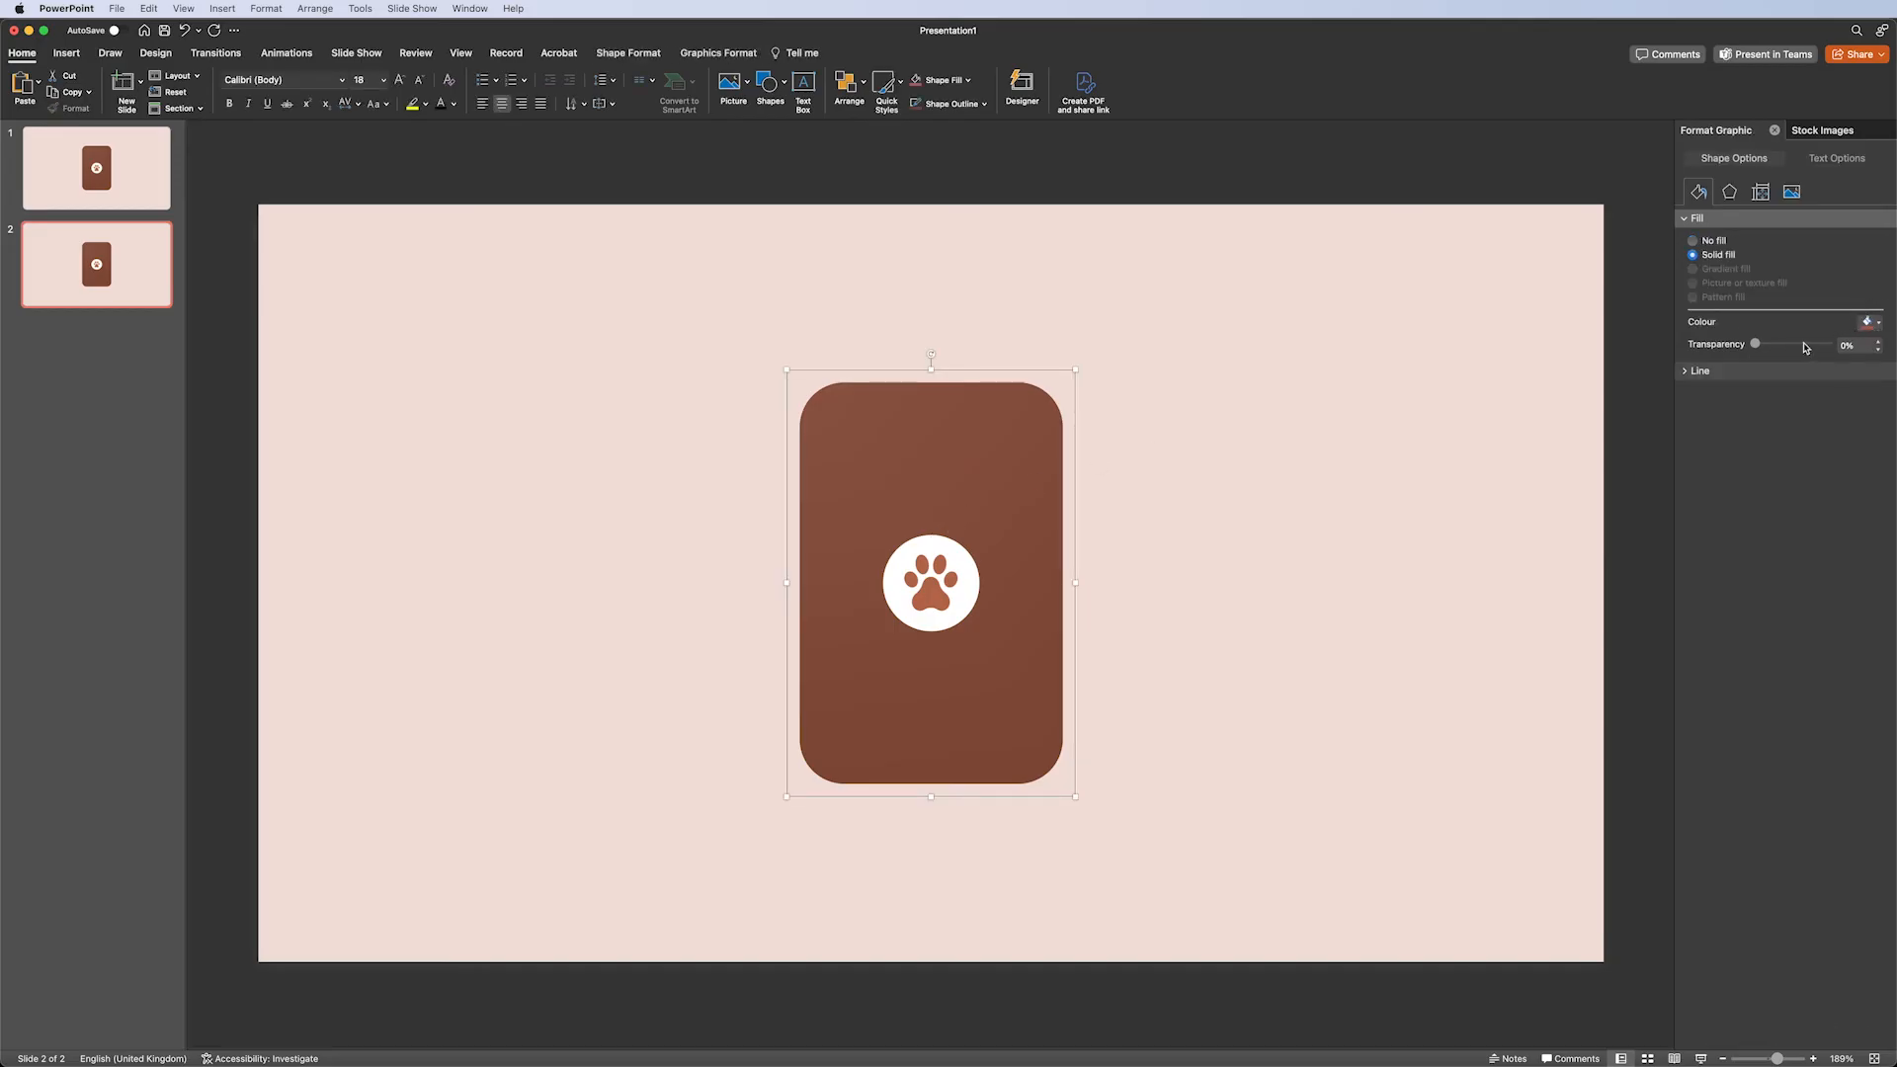
pyautogui.click(1728, 193)
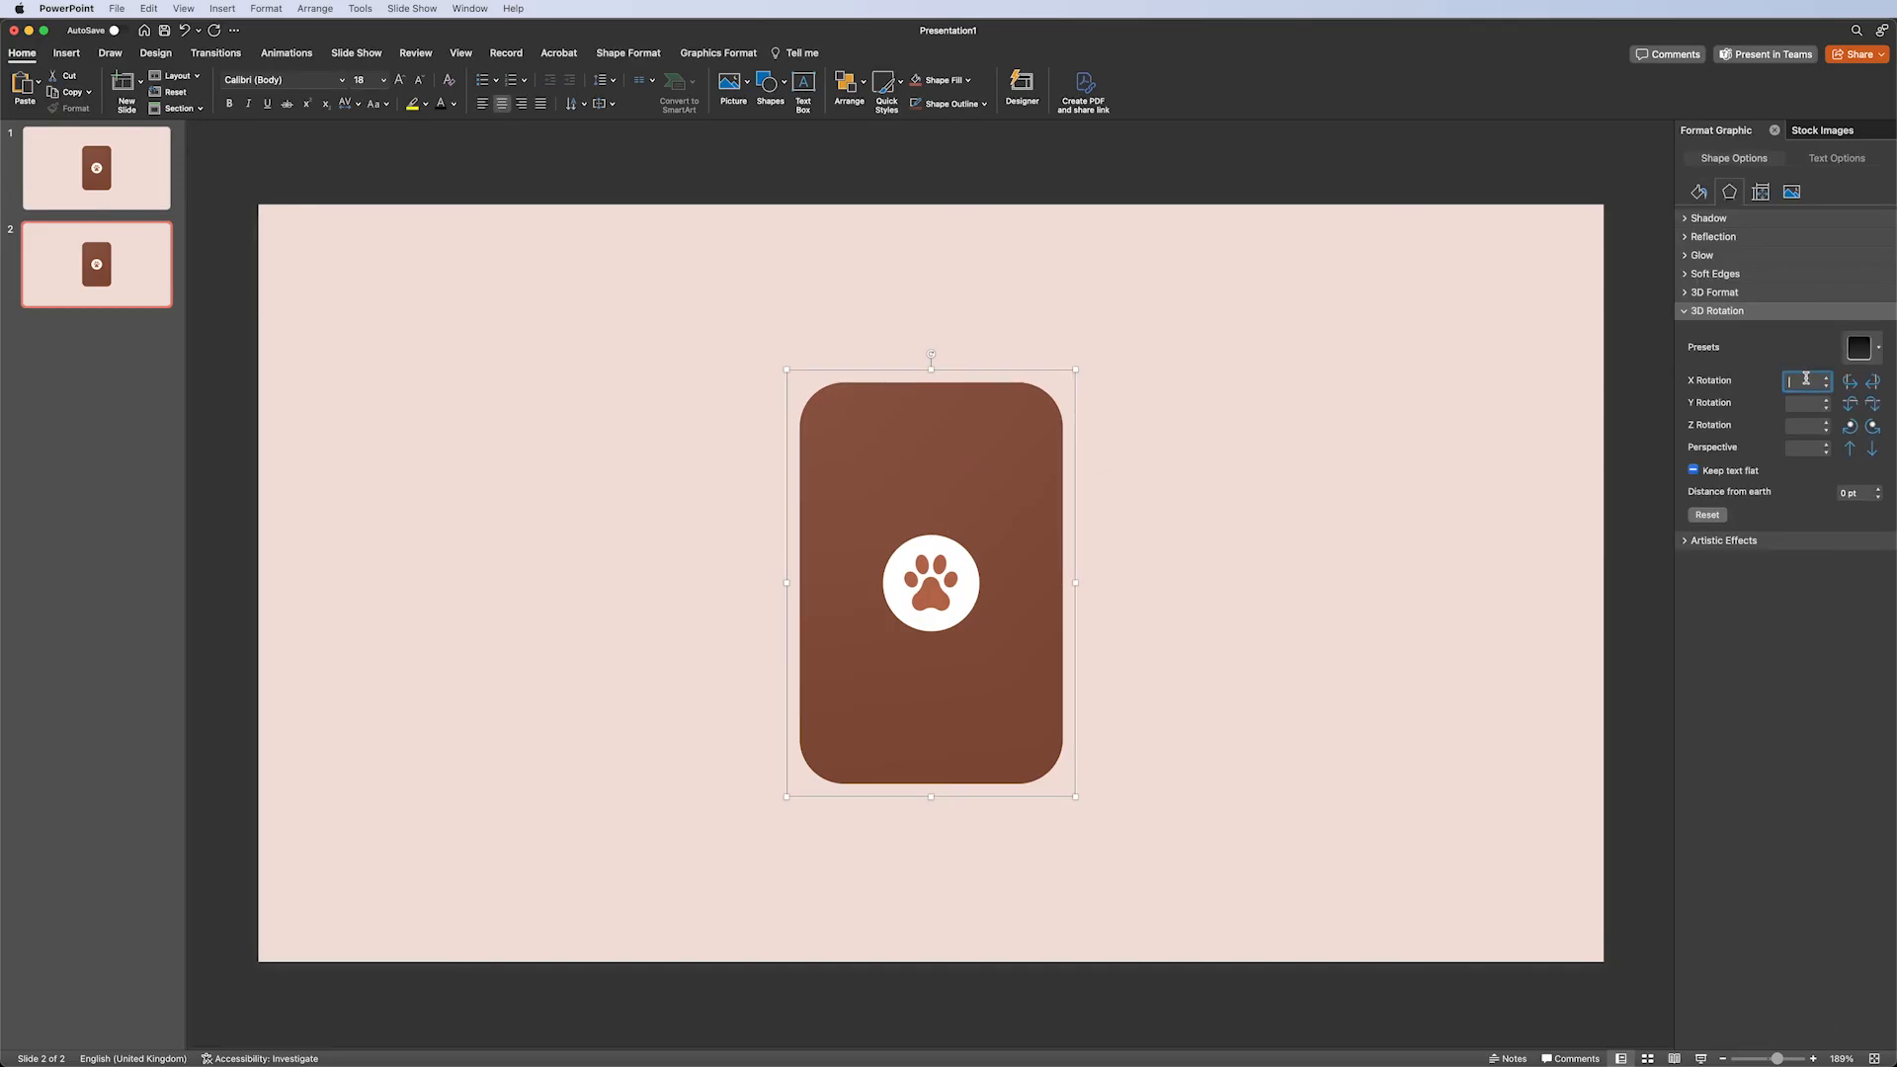
pyautogui.write('180')
pyautogui.press('Return')
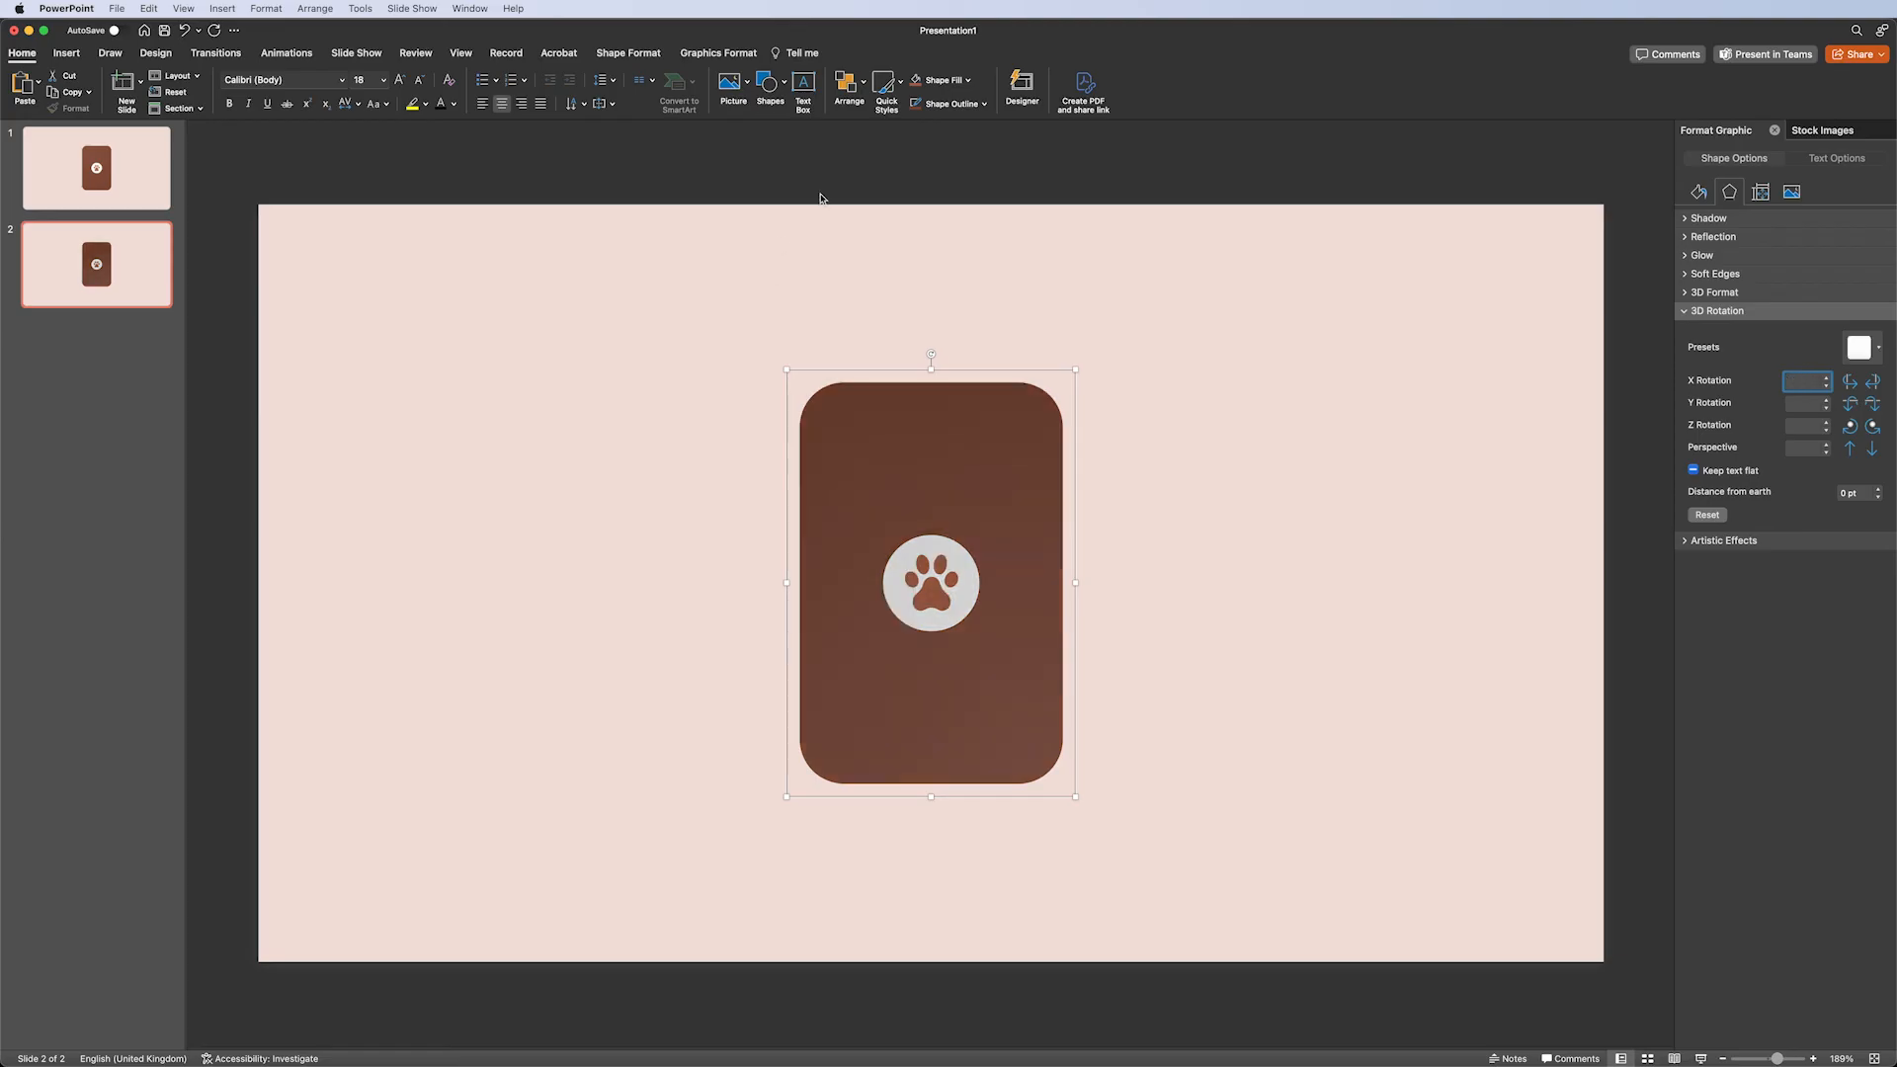
# Bring the front card forward on slide 2 and set its X rotation to 0°.
pyautogui.click(846, 86)
pyautogui.click(925, 186)
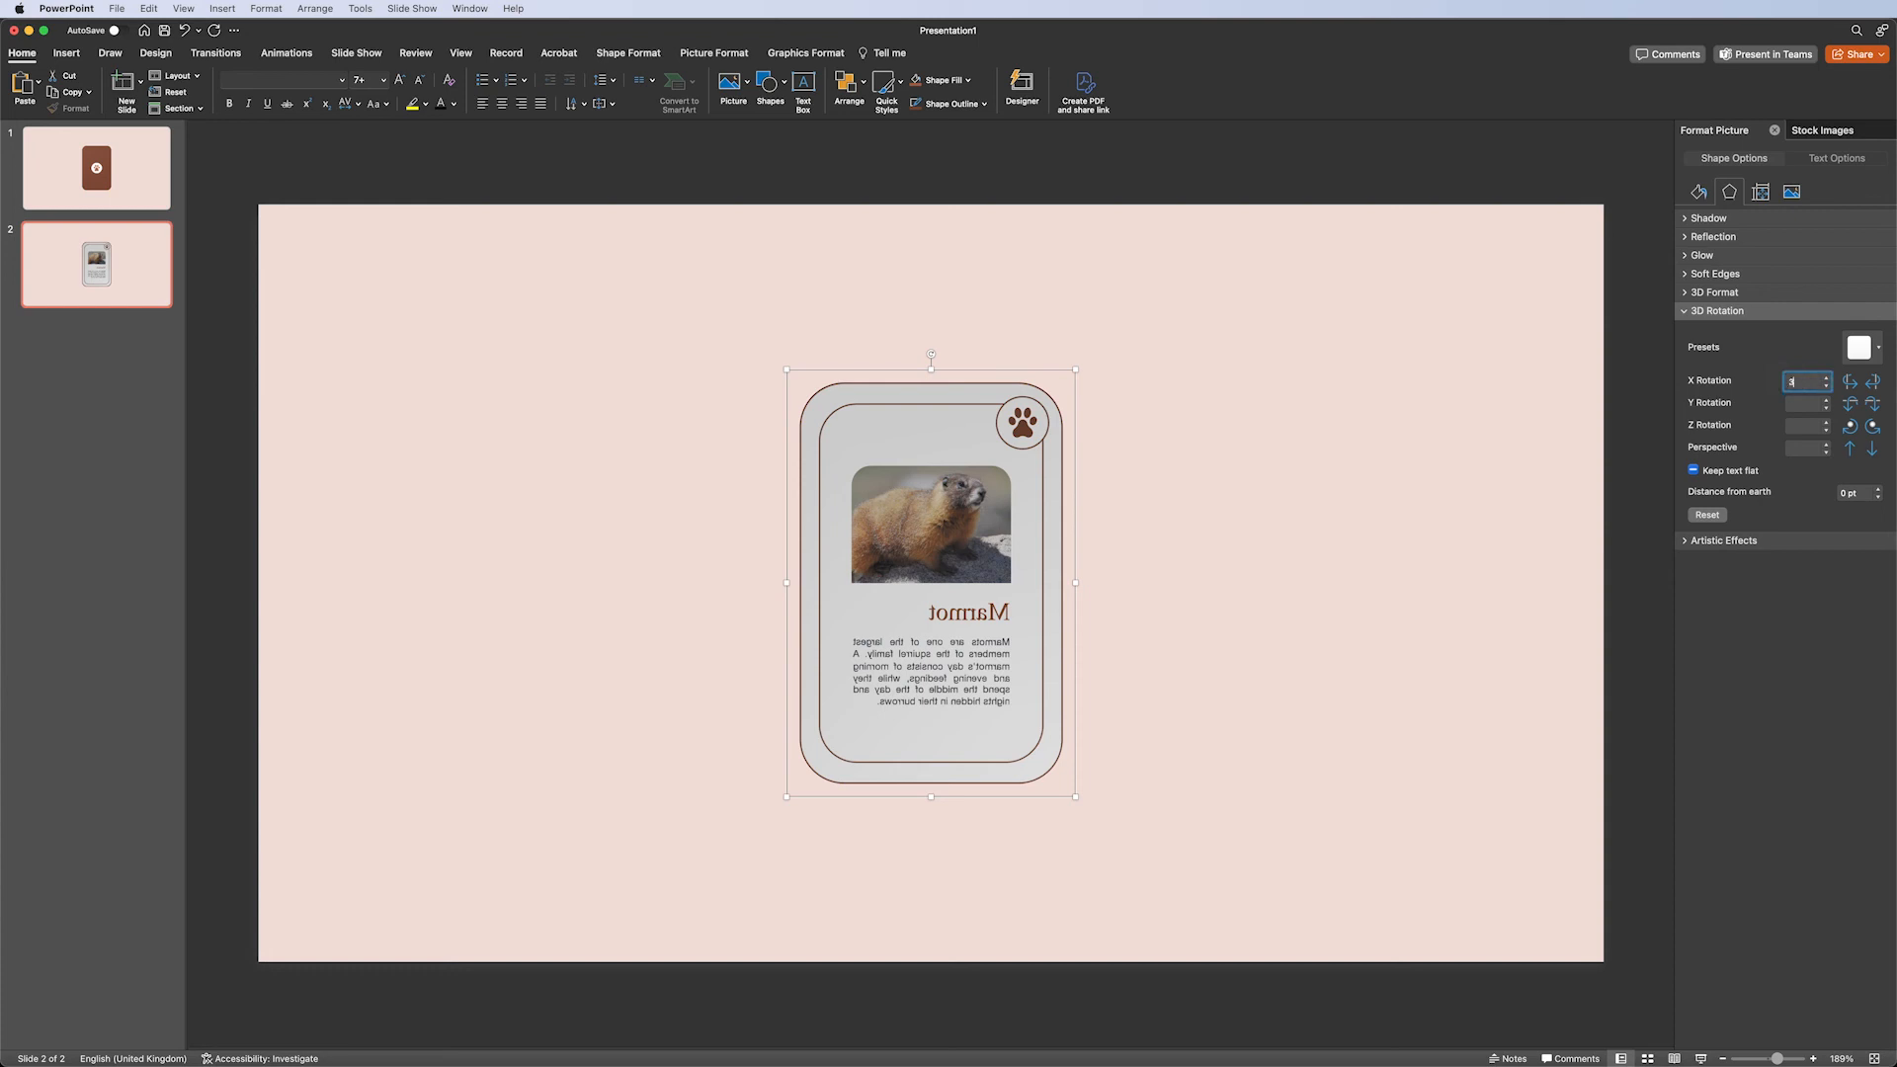
pyautogui.write('0')
pyautogui.press('Return')
pyautogui.click(564, 417)
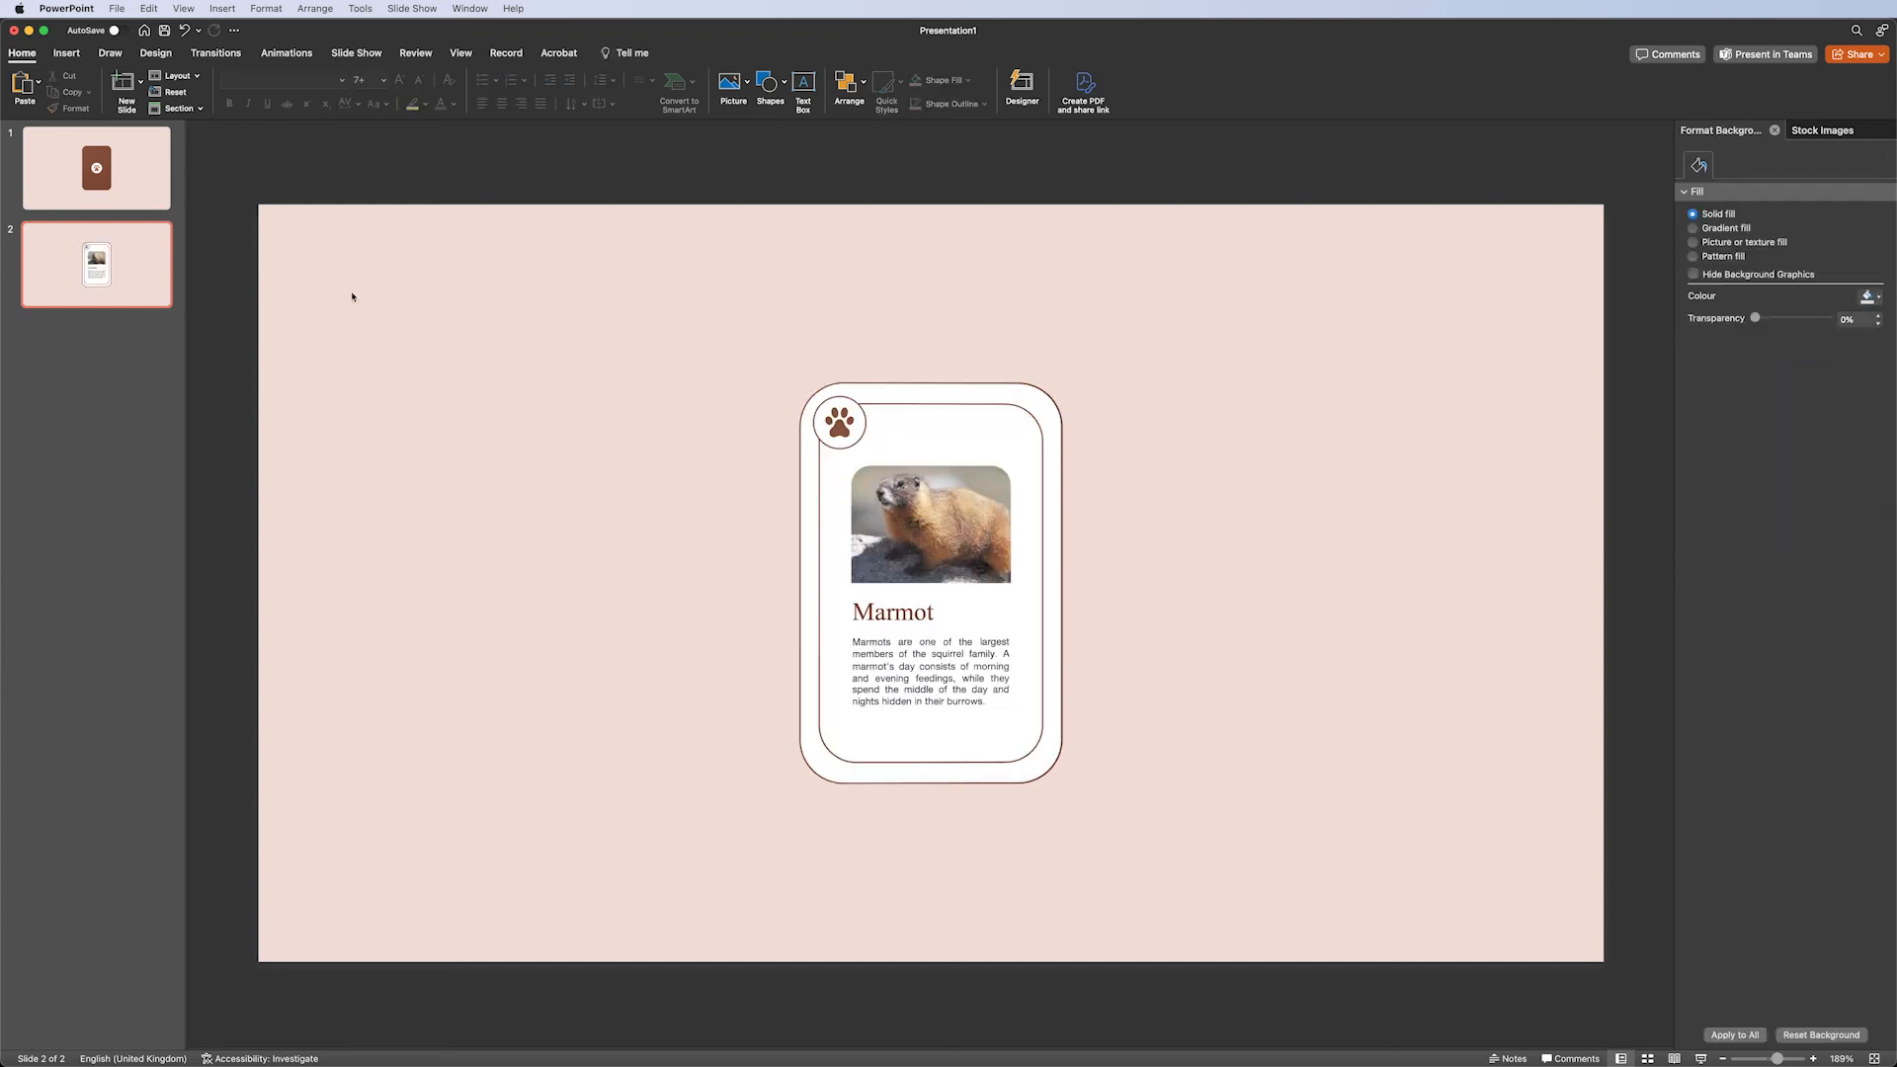
# Link the brown card on slide 1 to Slide 2.
pyautogui.click(96, 168)
pyautogui.click(944, 447)
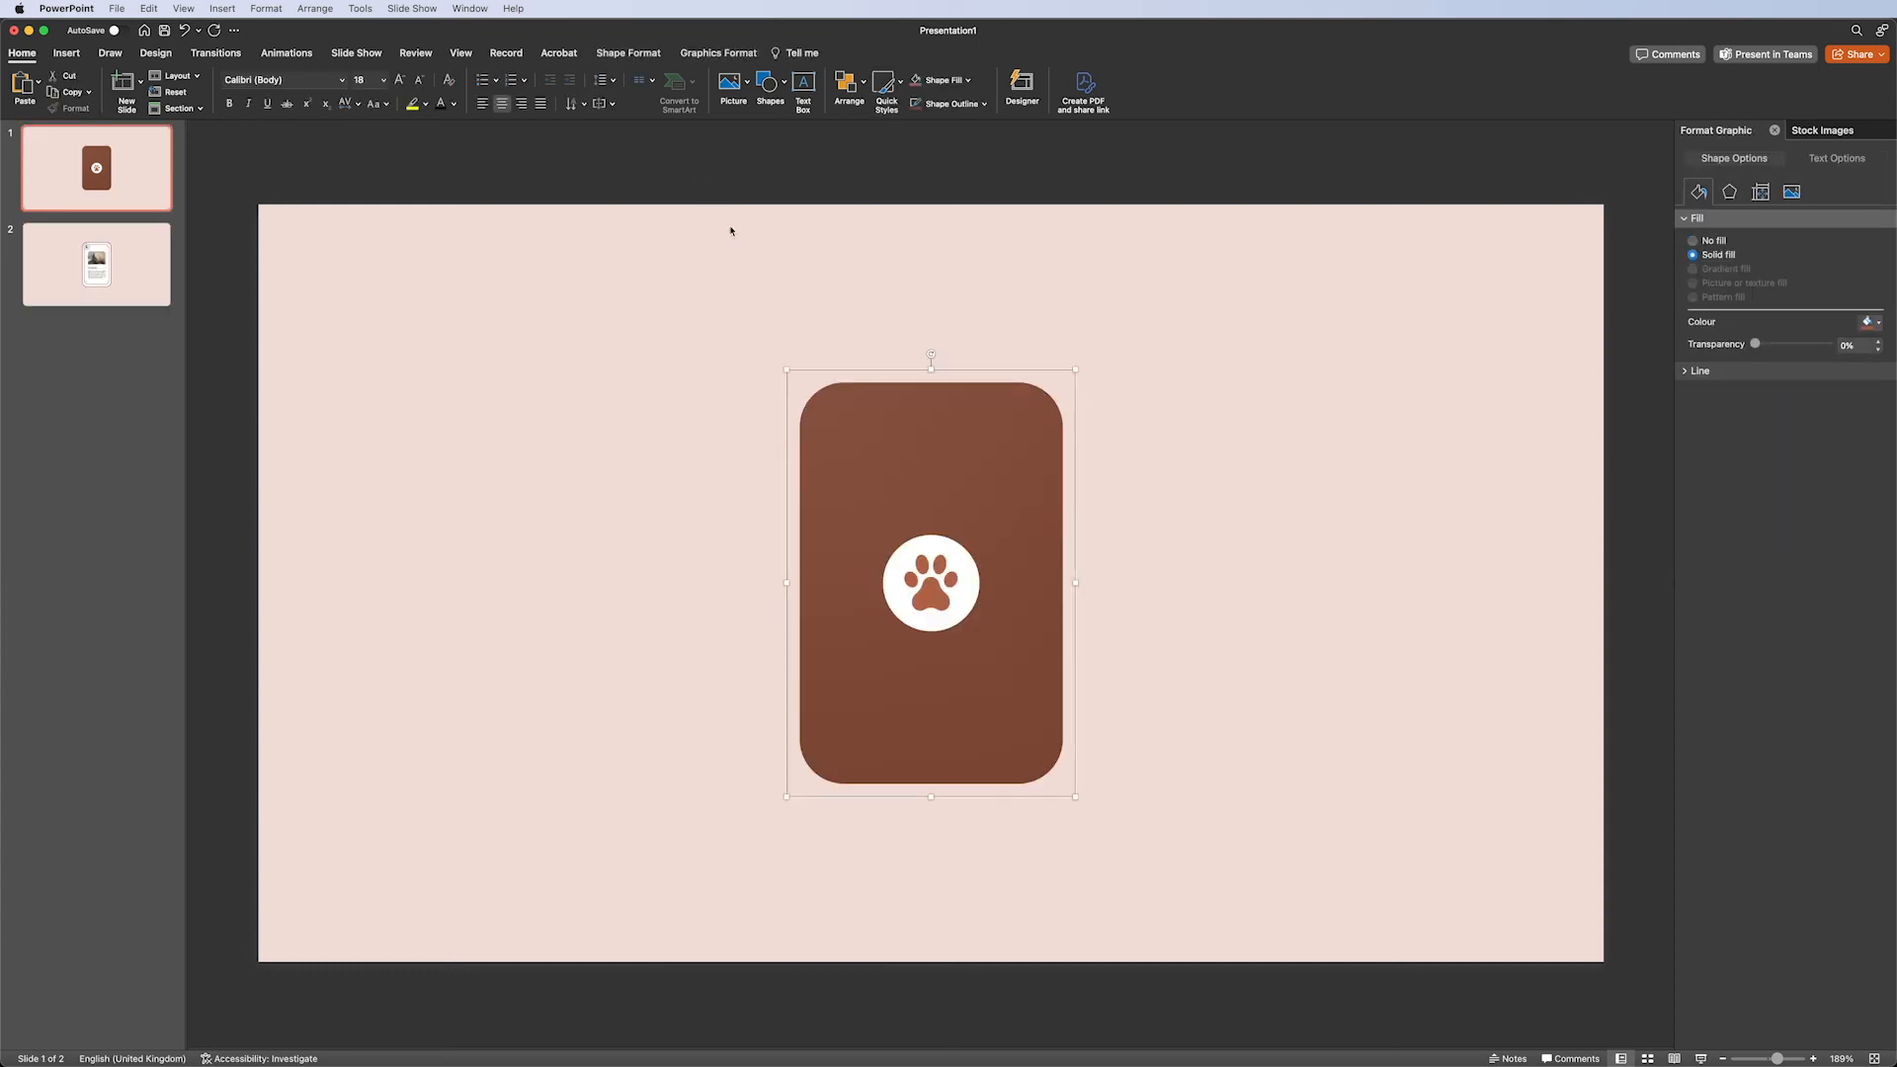
pyautogui.click(884, 387)
pyautogui.click(564, 416)
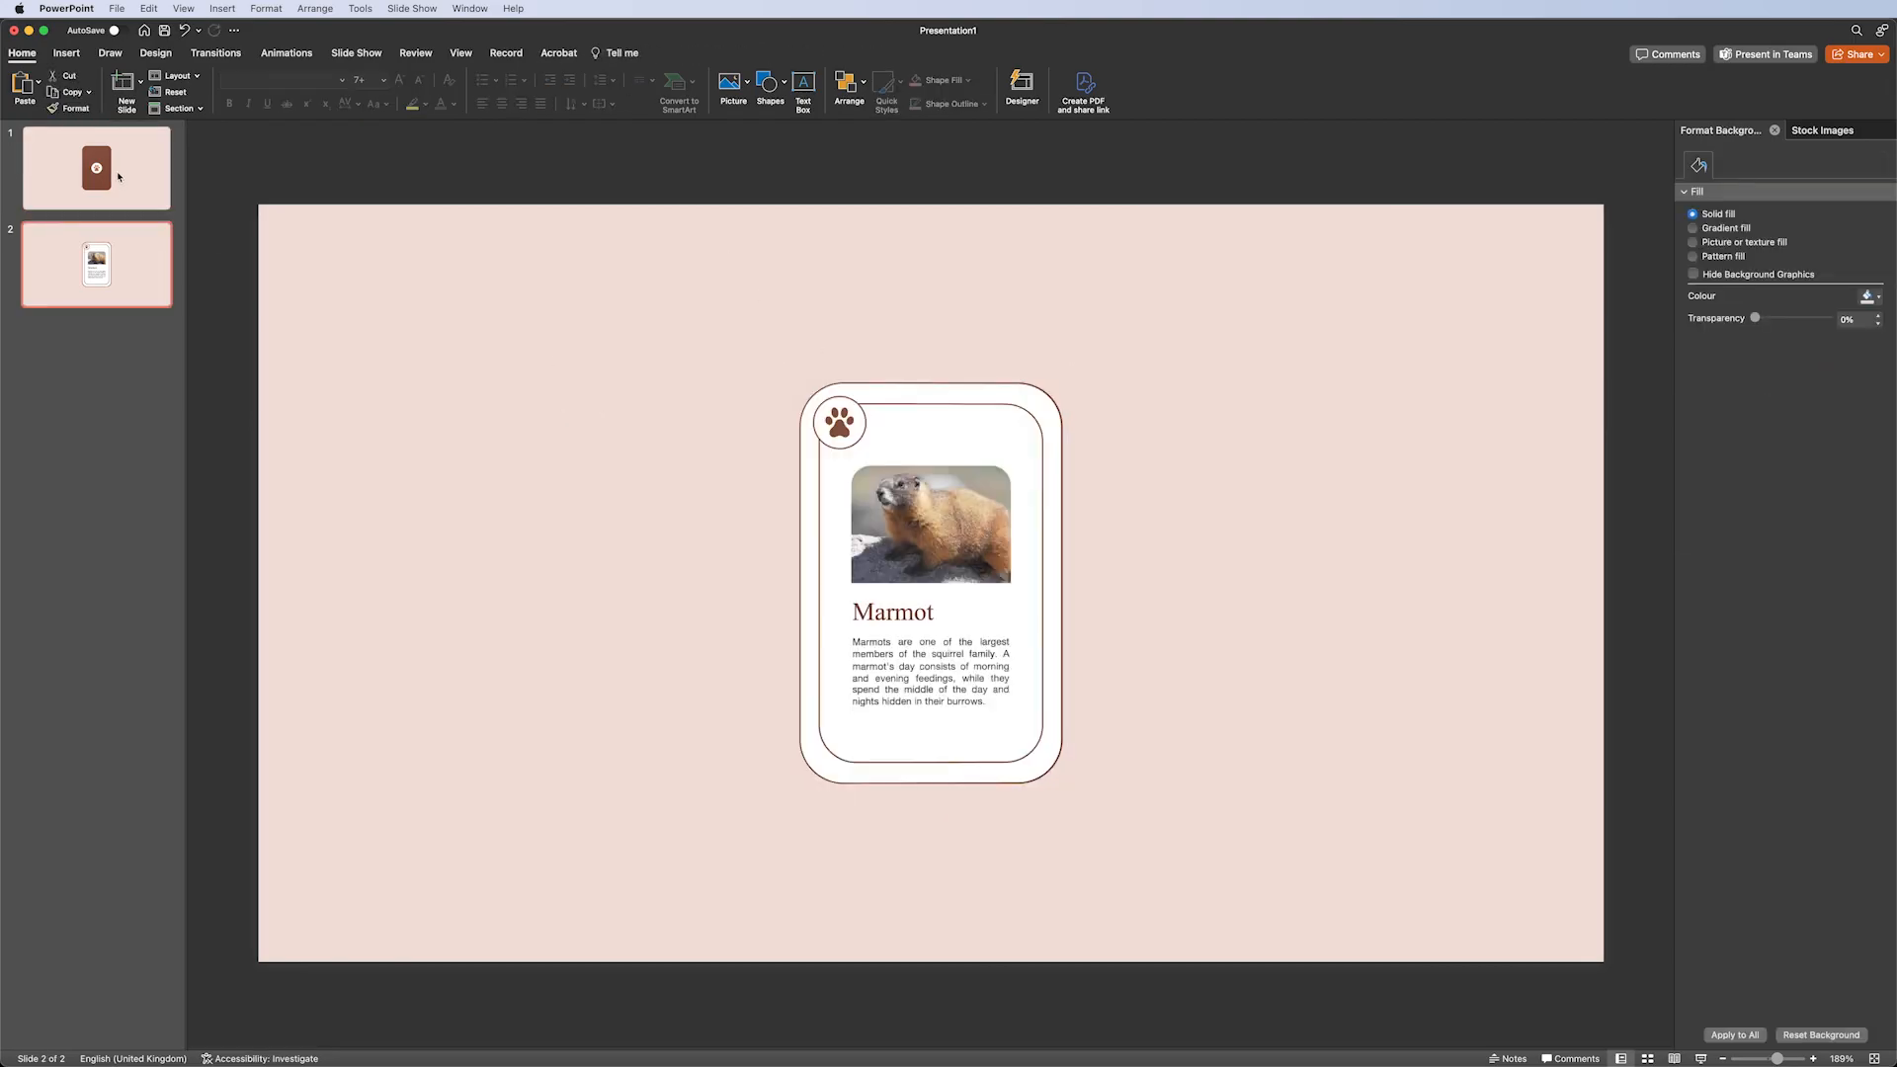
pyautogui.click(117, 176)
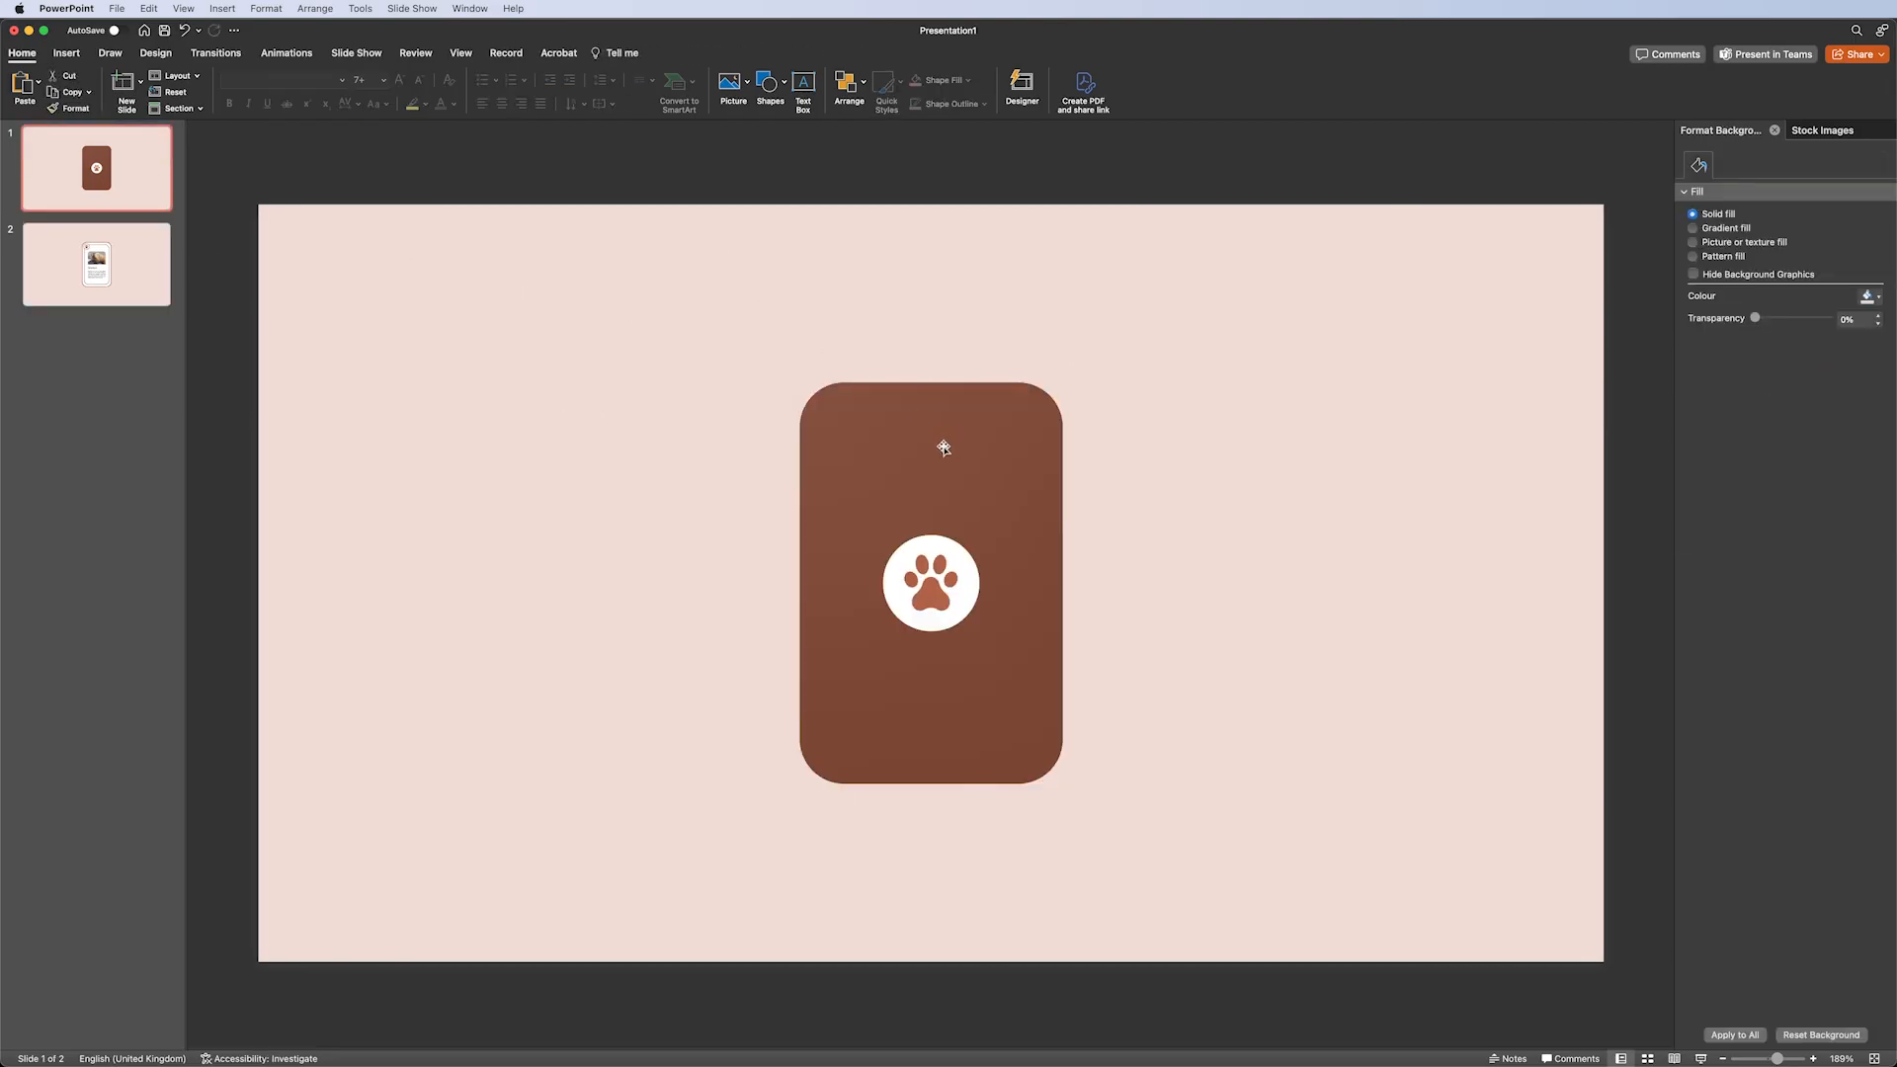
pyautogui.click(943, 448)
pyautogui.click(885, 383)
pyautogui.click(67, 52)
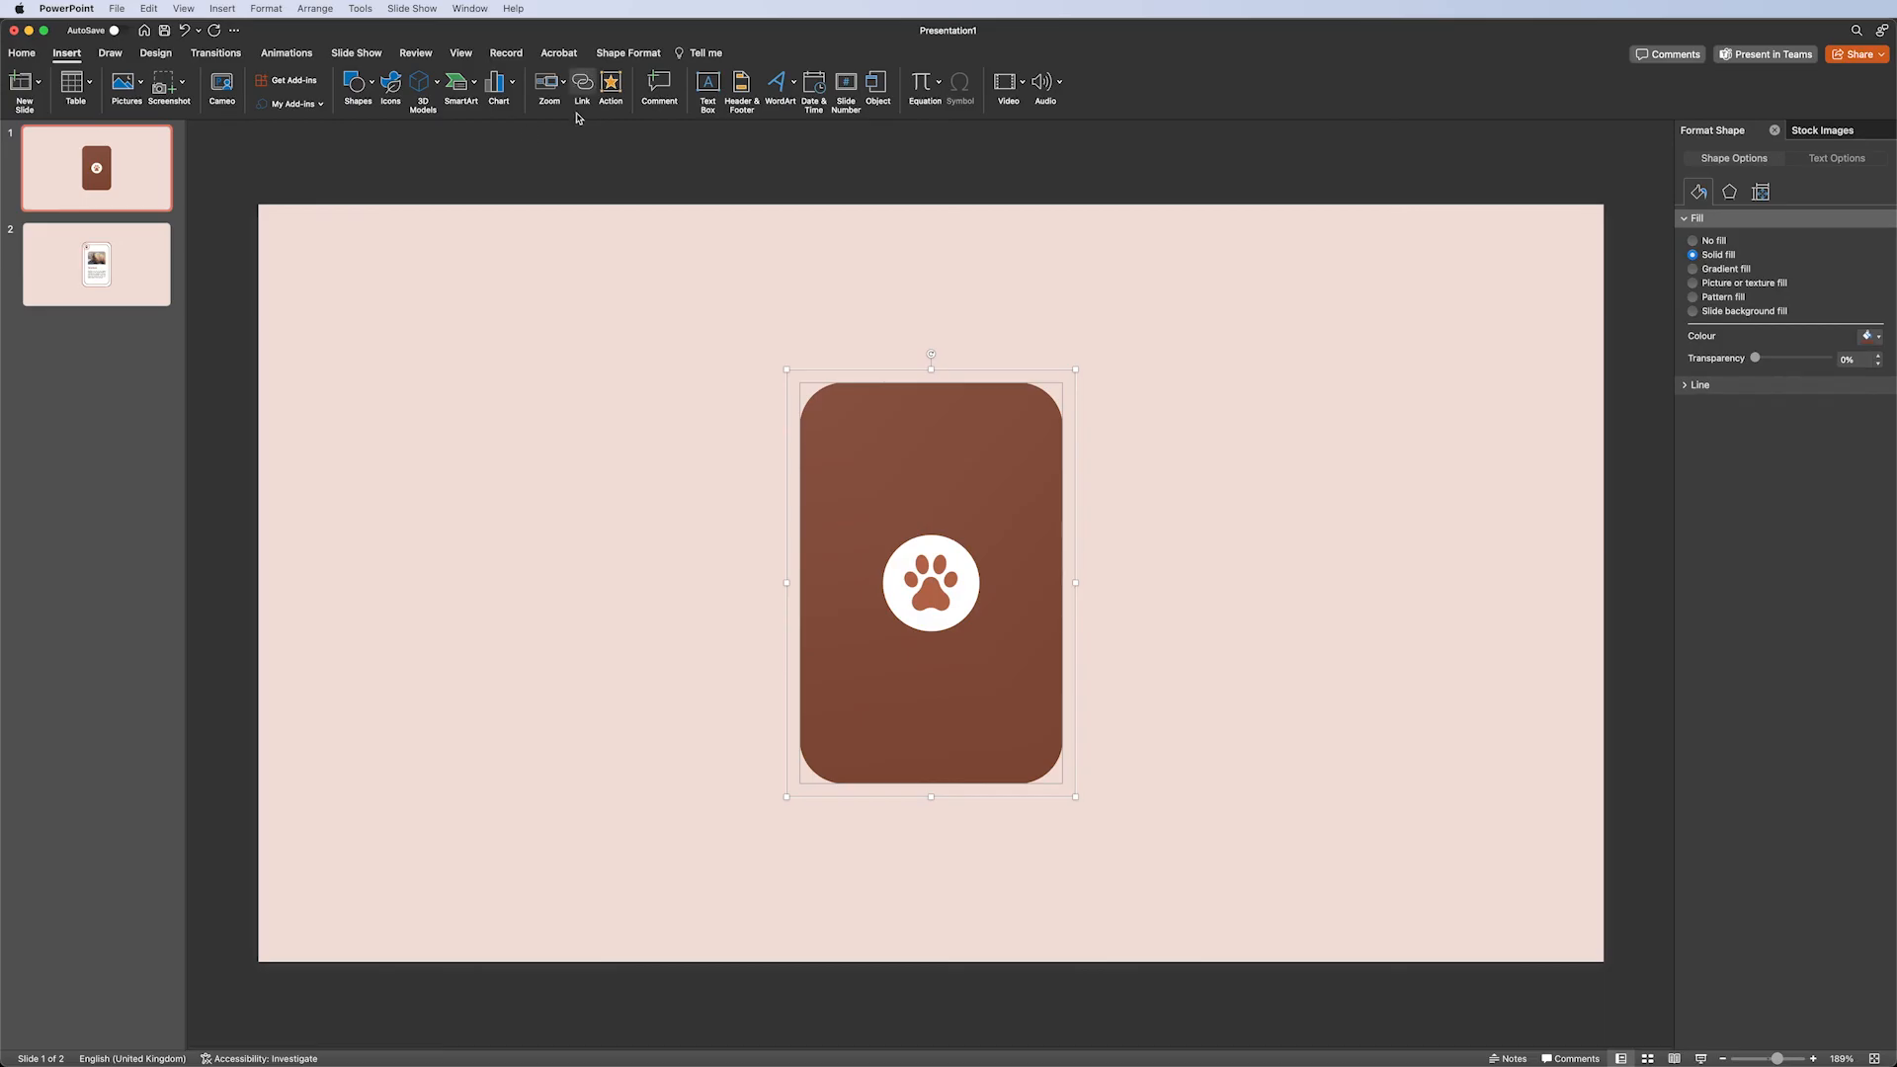
pyautogui.click(583, 94)
pyautogui.click(794, 380)
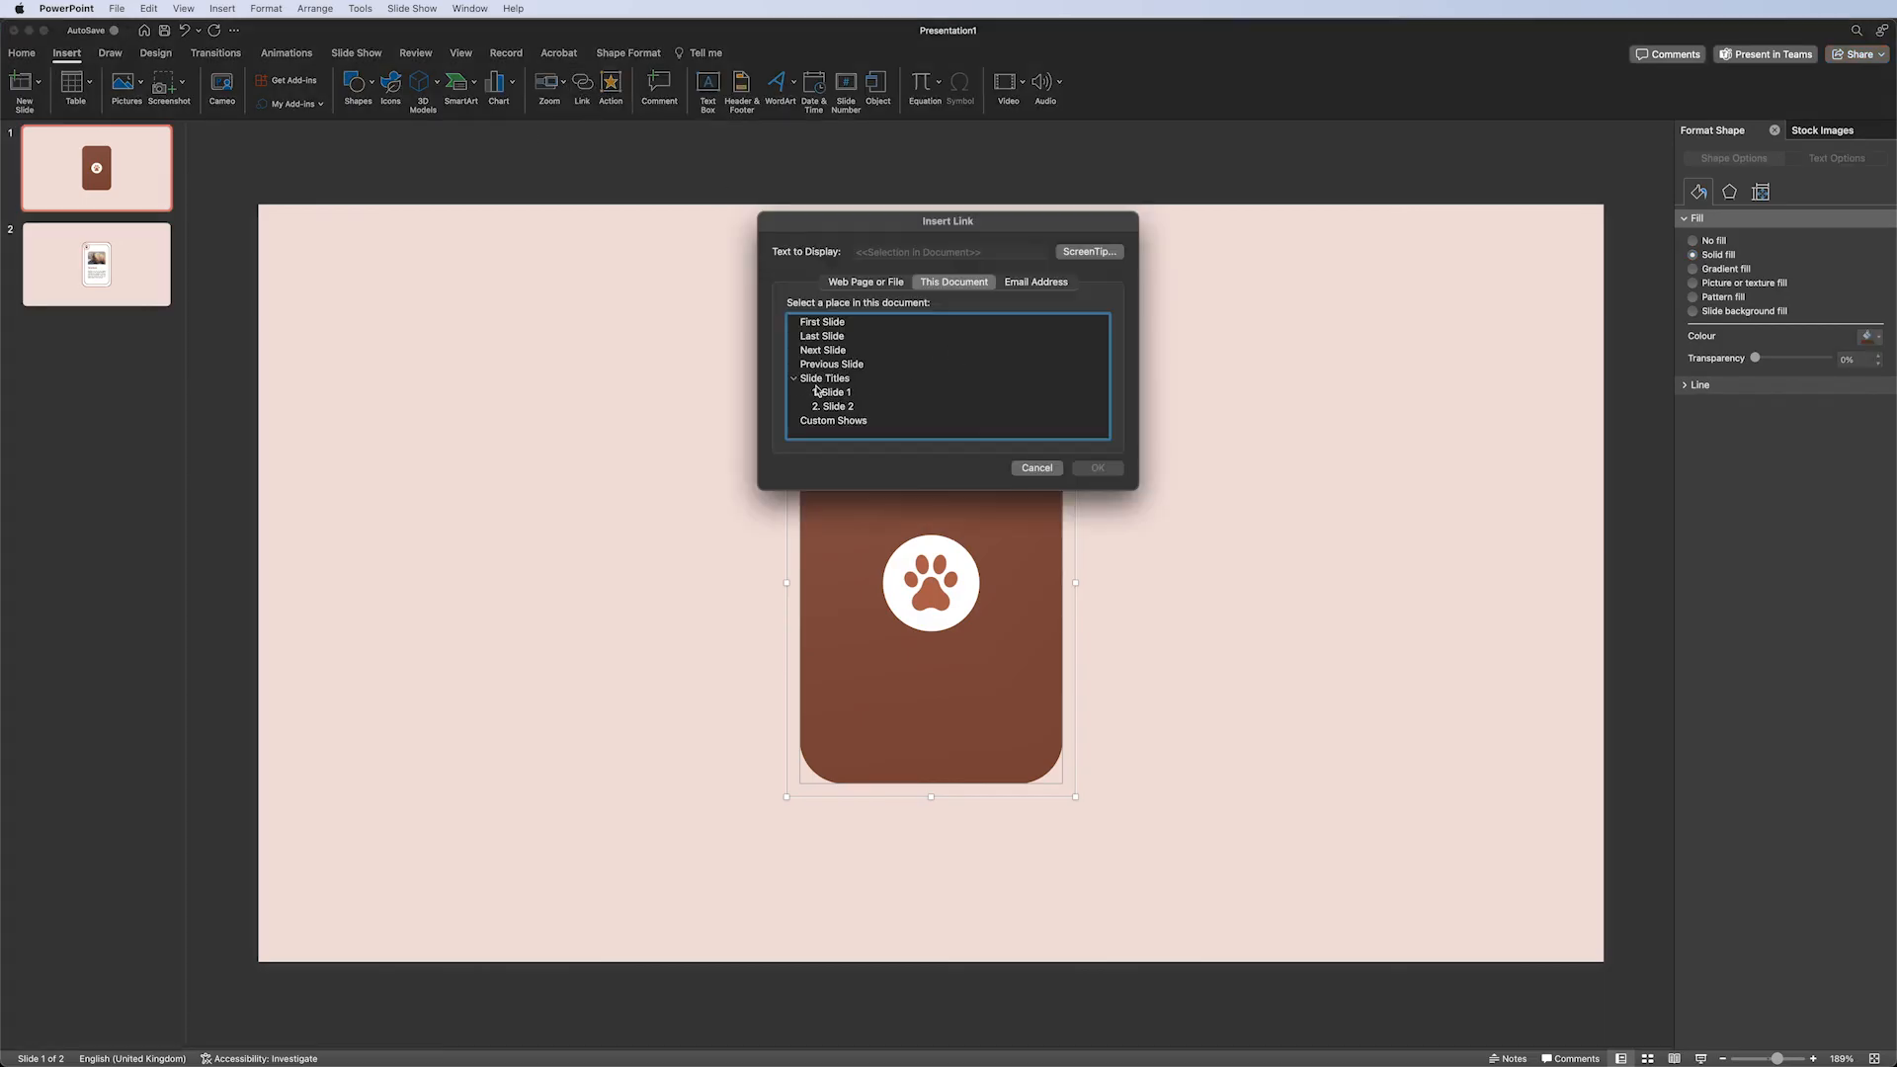
pyautogui.click(856, 406)
pyautogui.click(1087, 469)
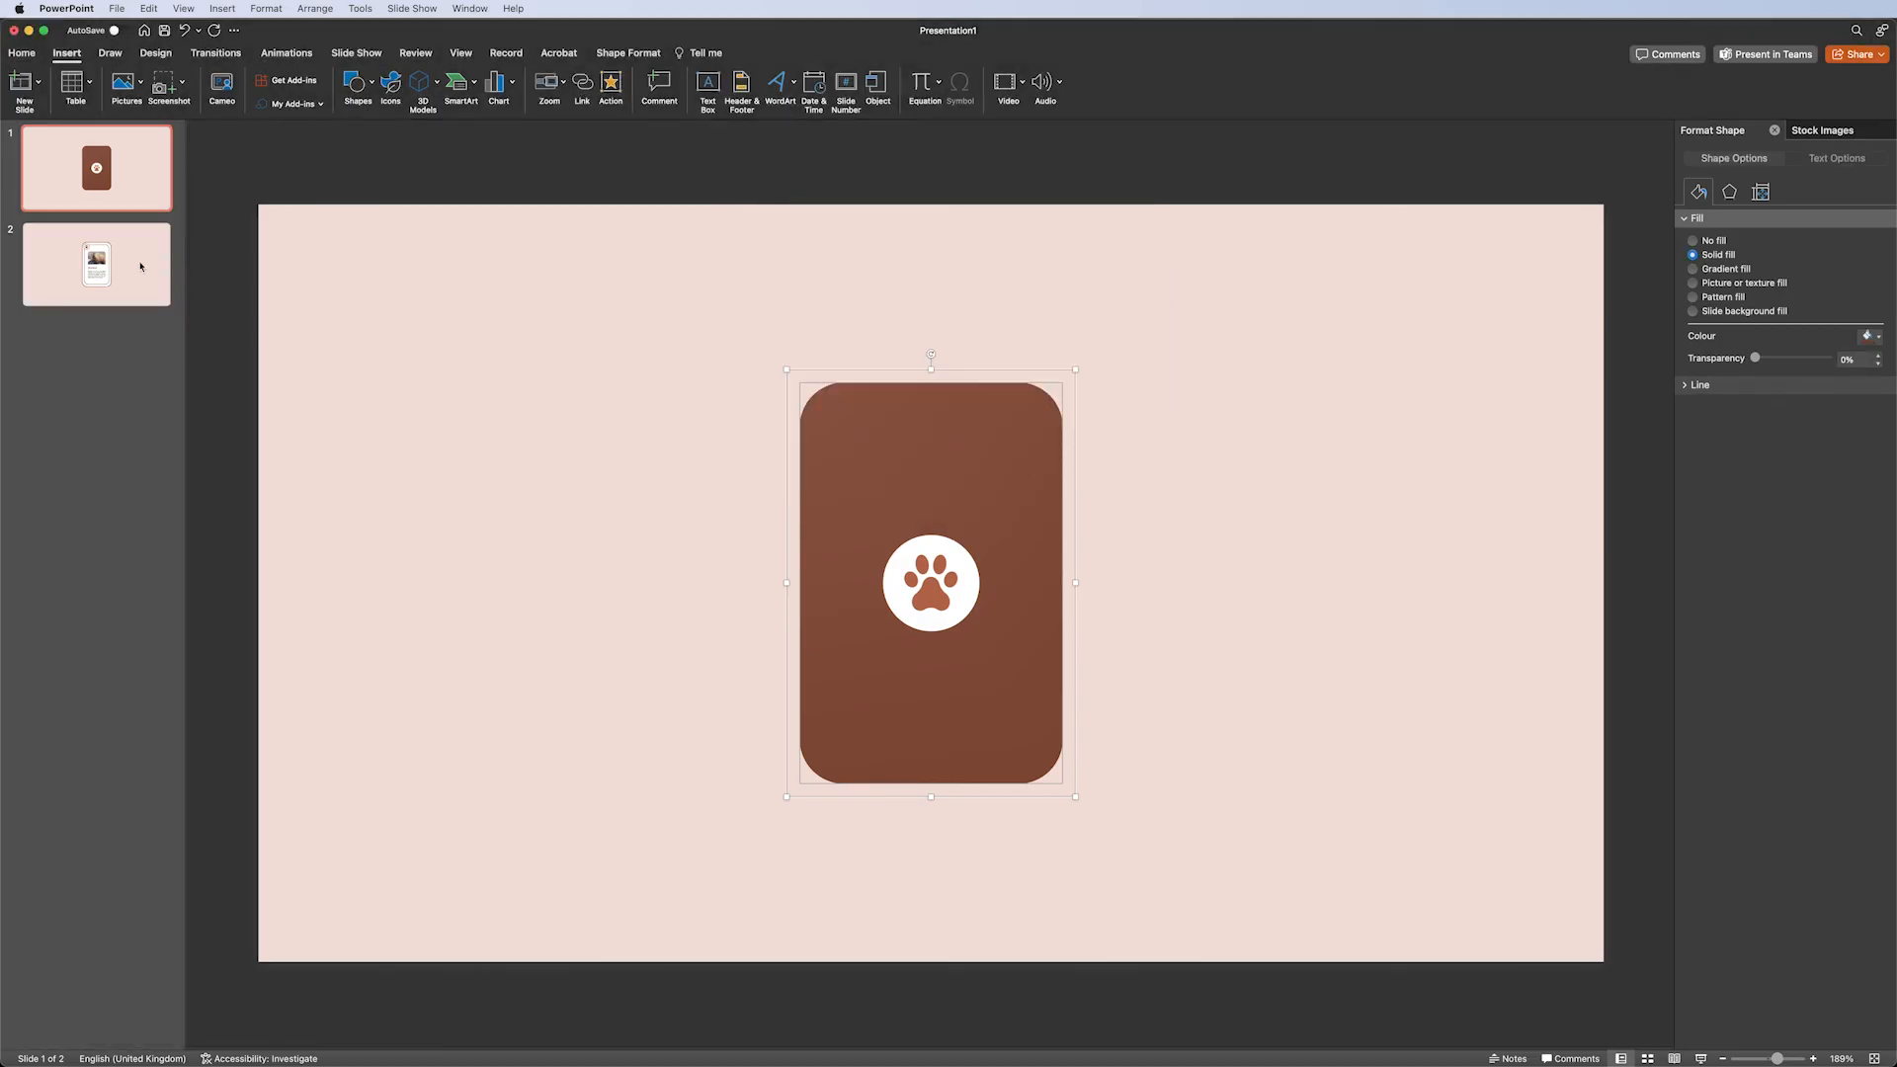
# Link the front card on slide 2 to Slide 1.
pyautogui.click(141, 266)
pyautogui.click(928, 386)
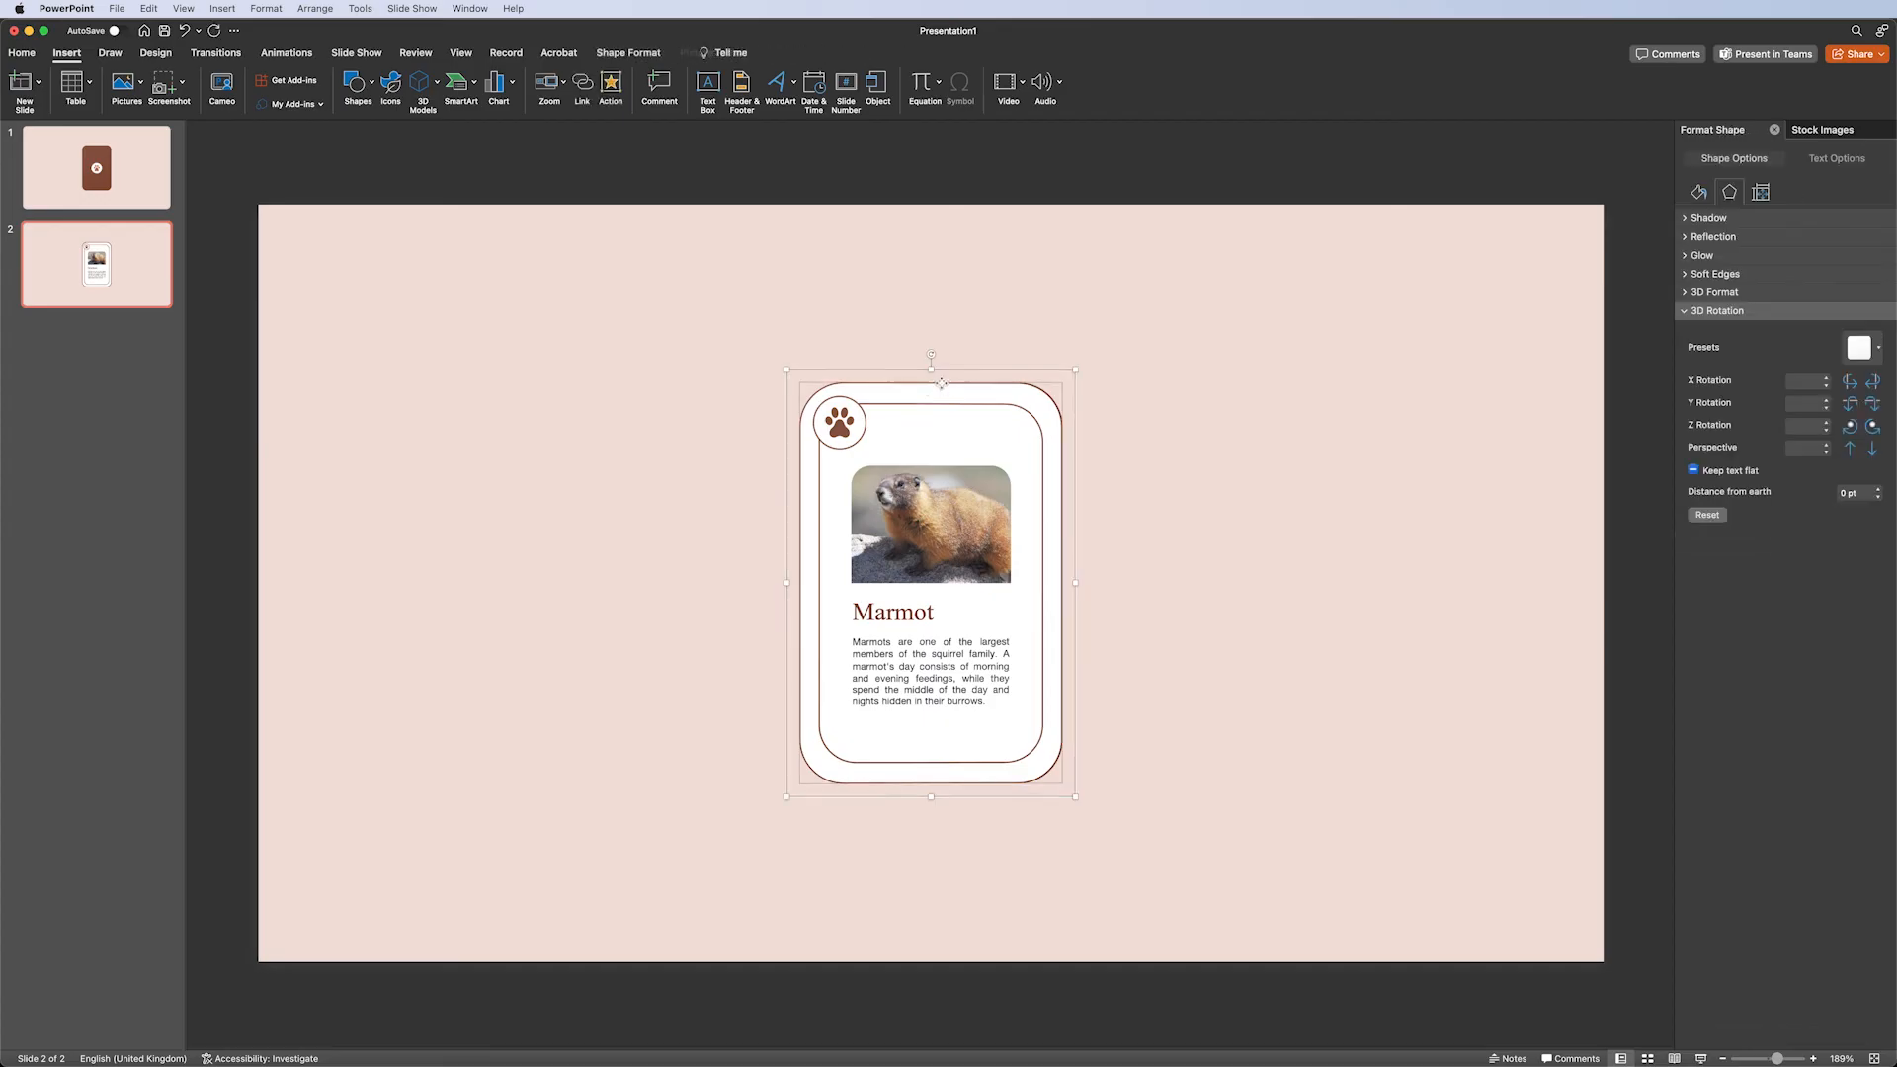
pyautogui.click(582, 85)
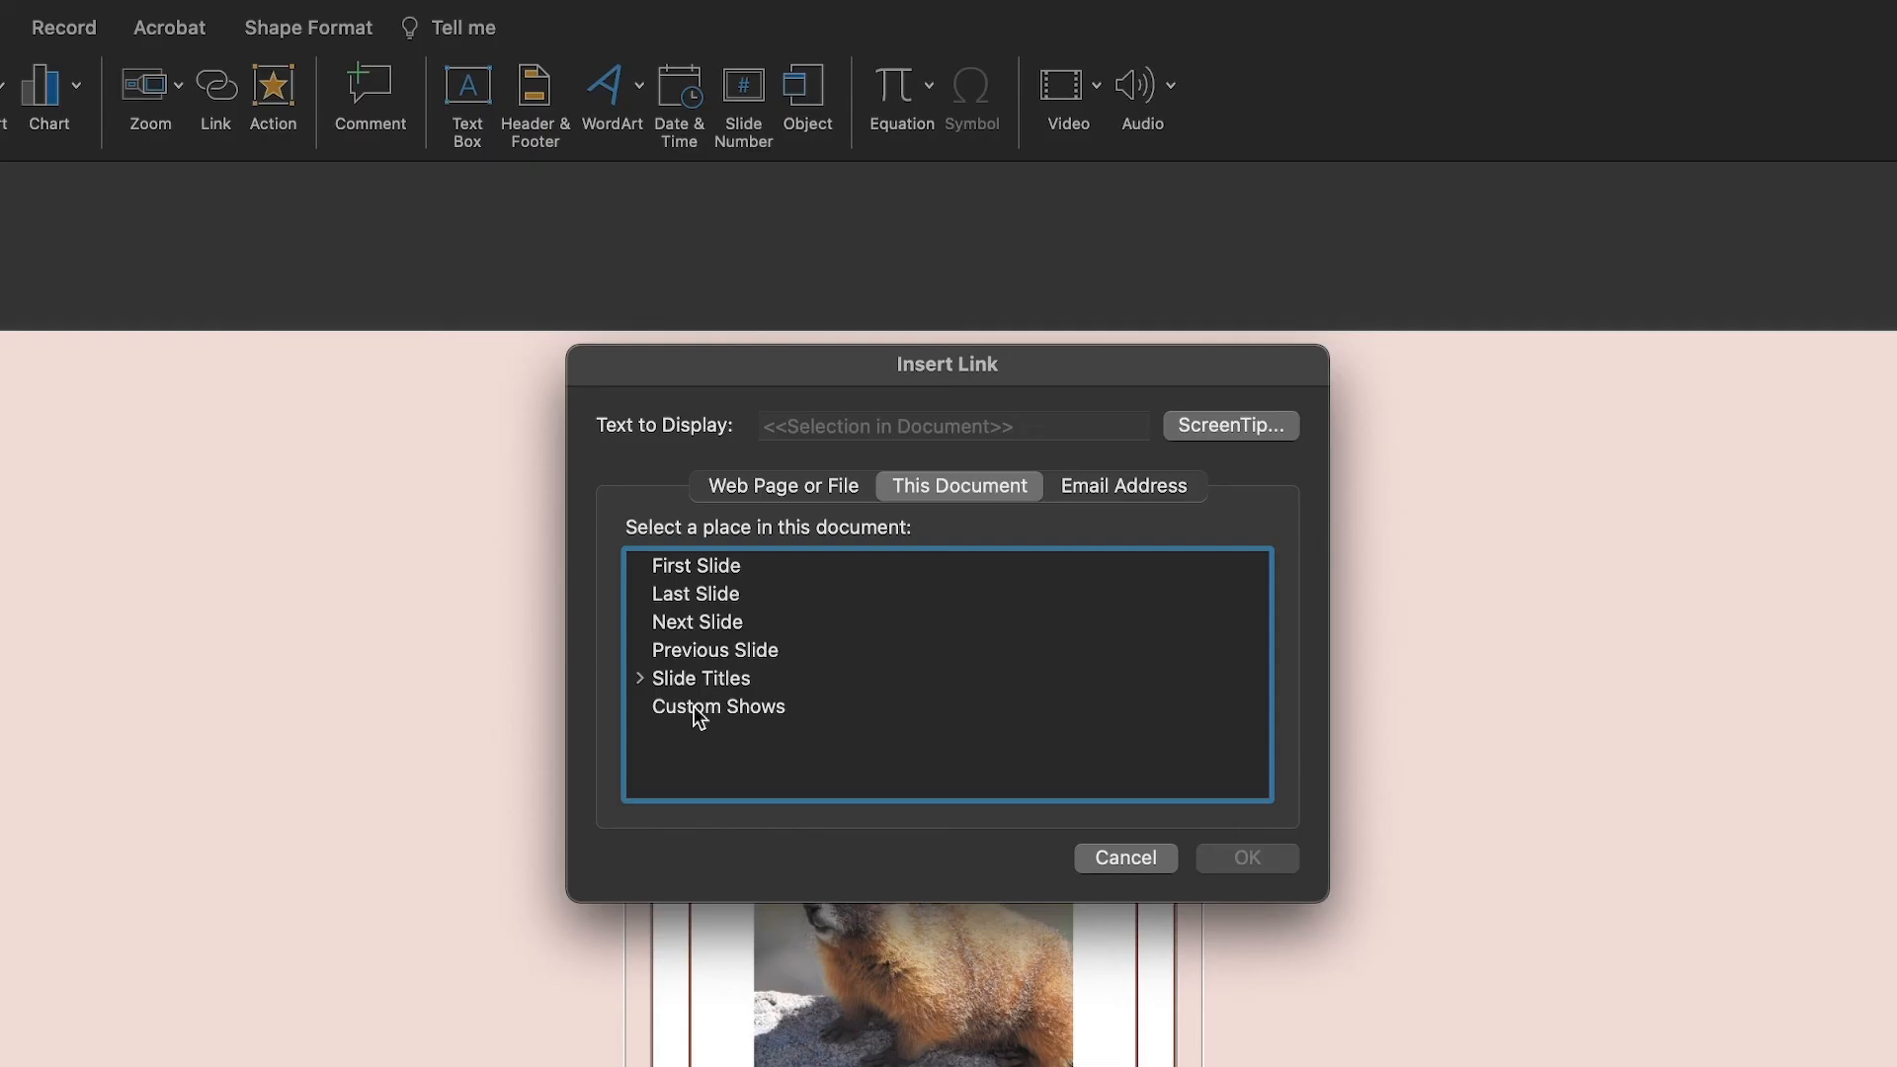
pyautogui.click(642, 678)
pyautogui.click(721, 704)
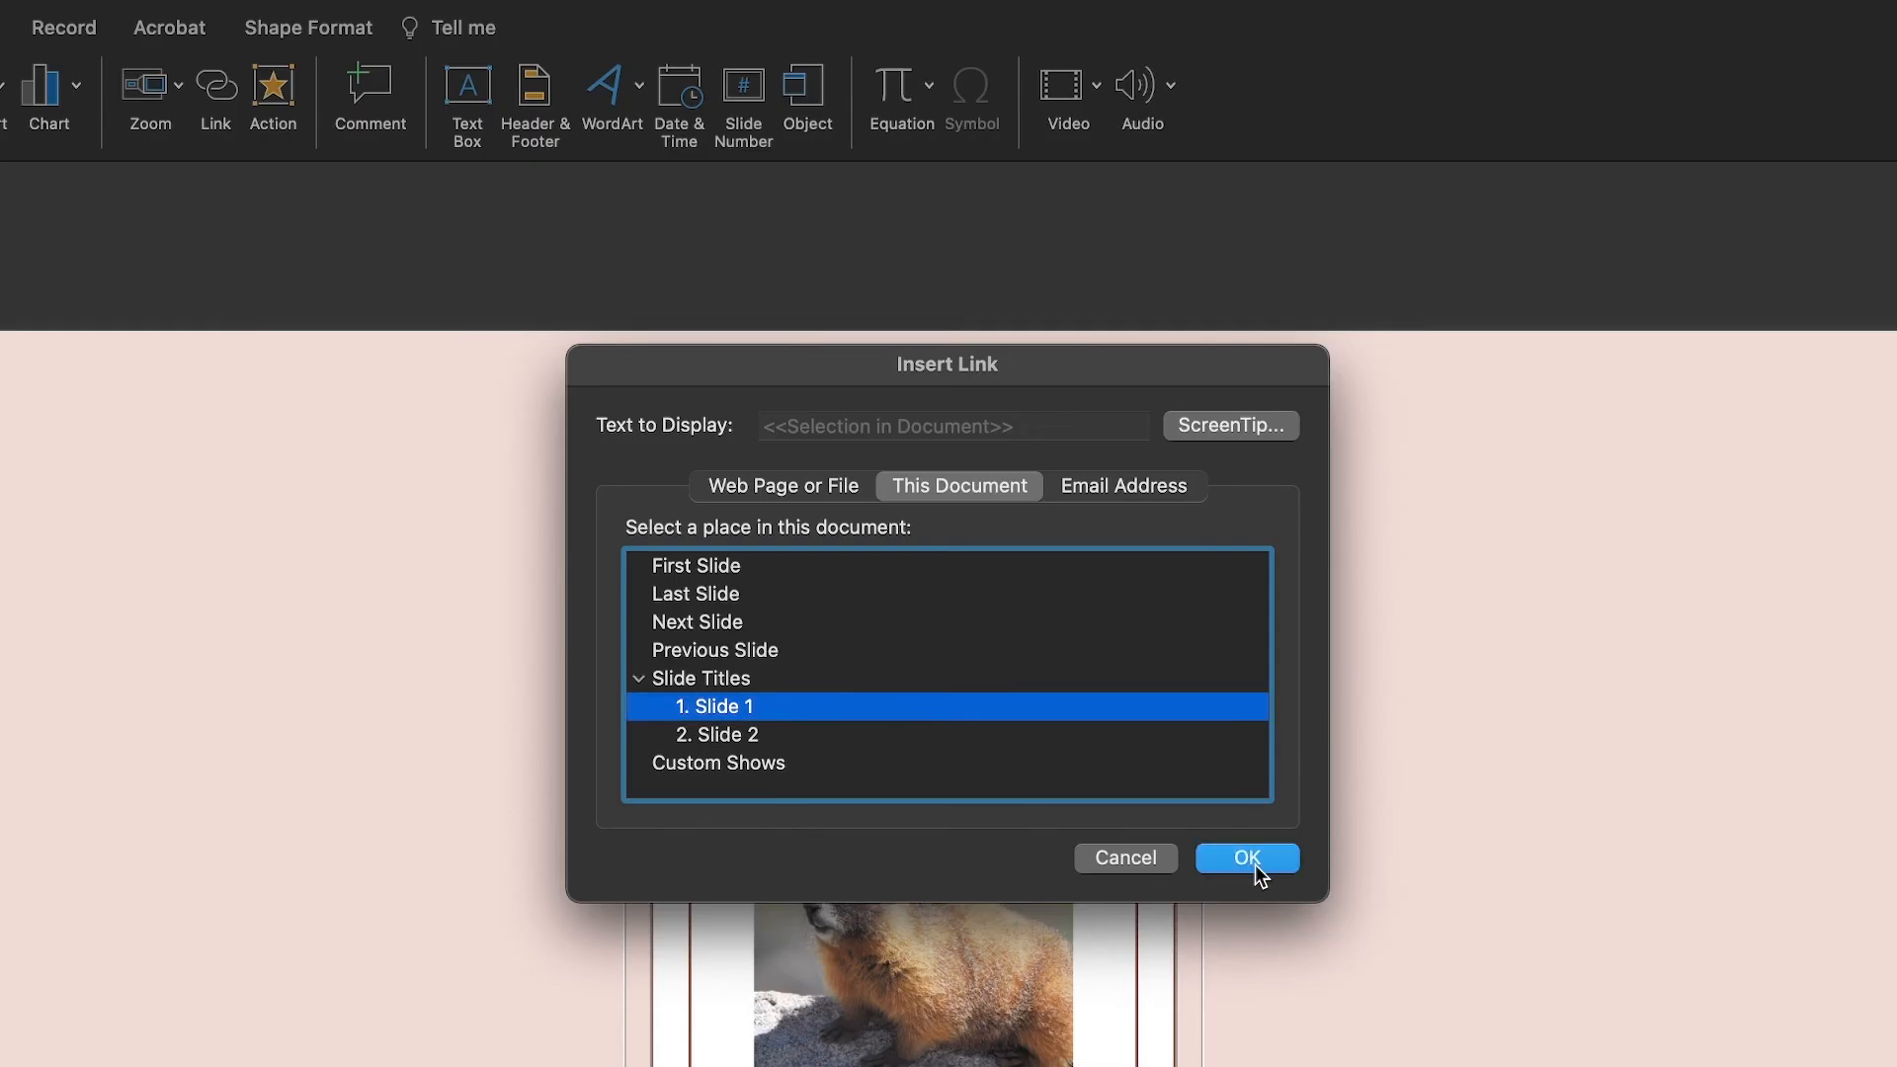
pyautogui.click(1246, 857)
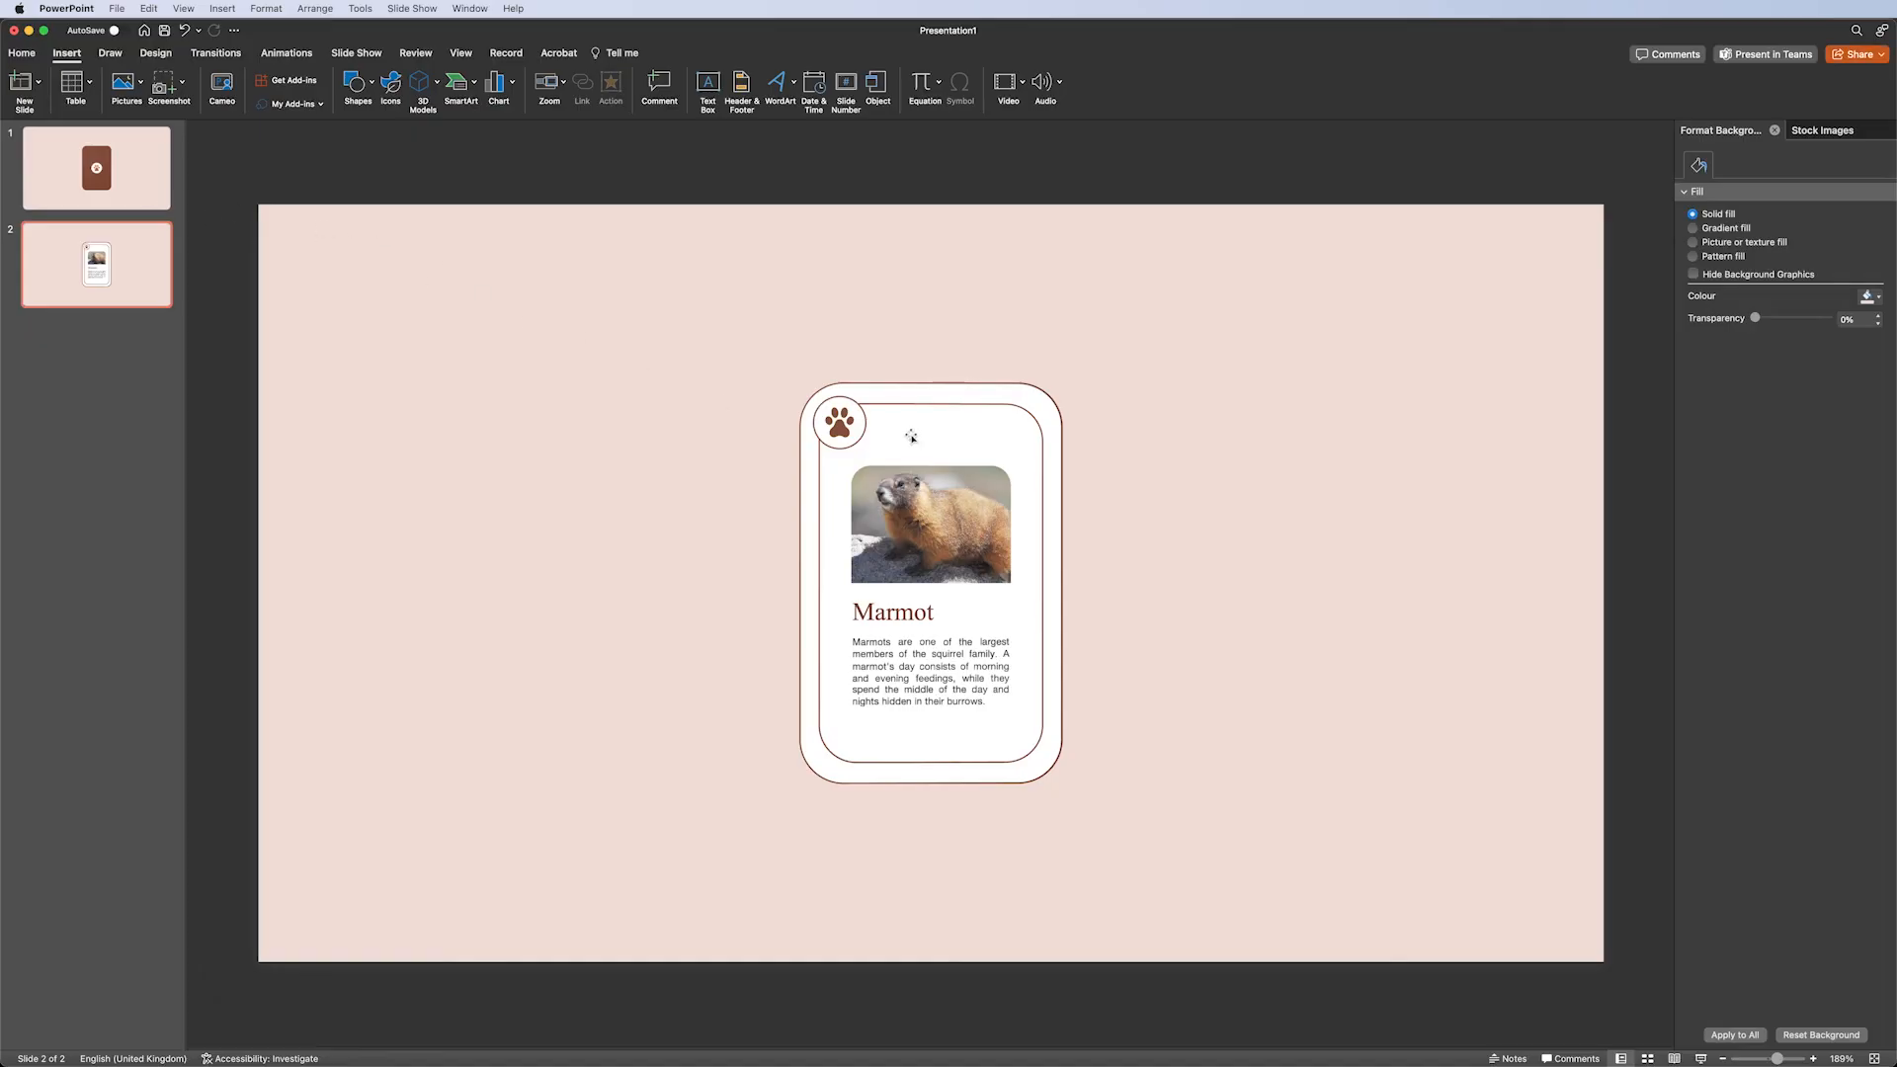
# Apply the Morph transition to the slides.
pyautogui.click(113, 170)
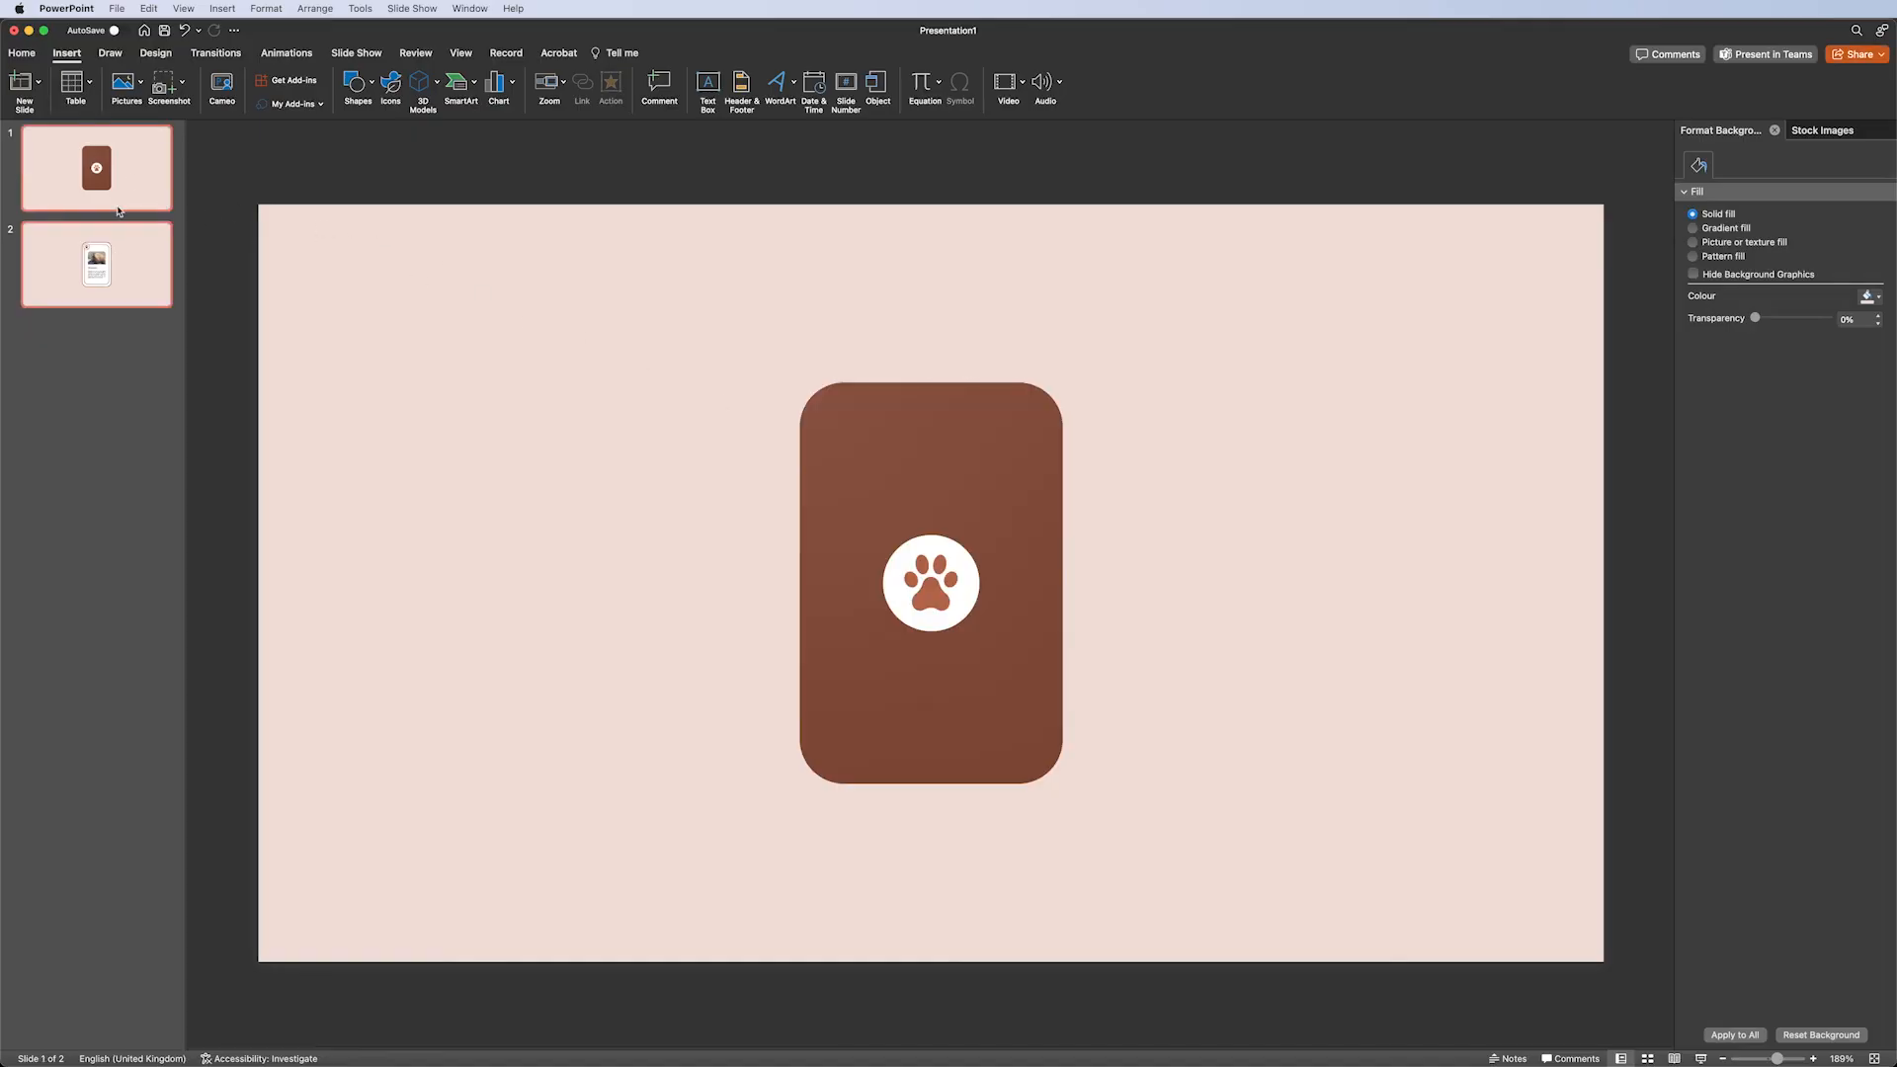
pyautogui.click(214, 53)
pyautogui.click(170, 99)
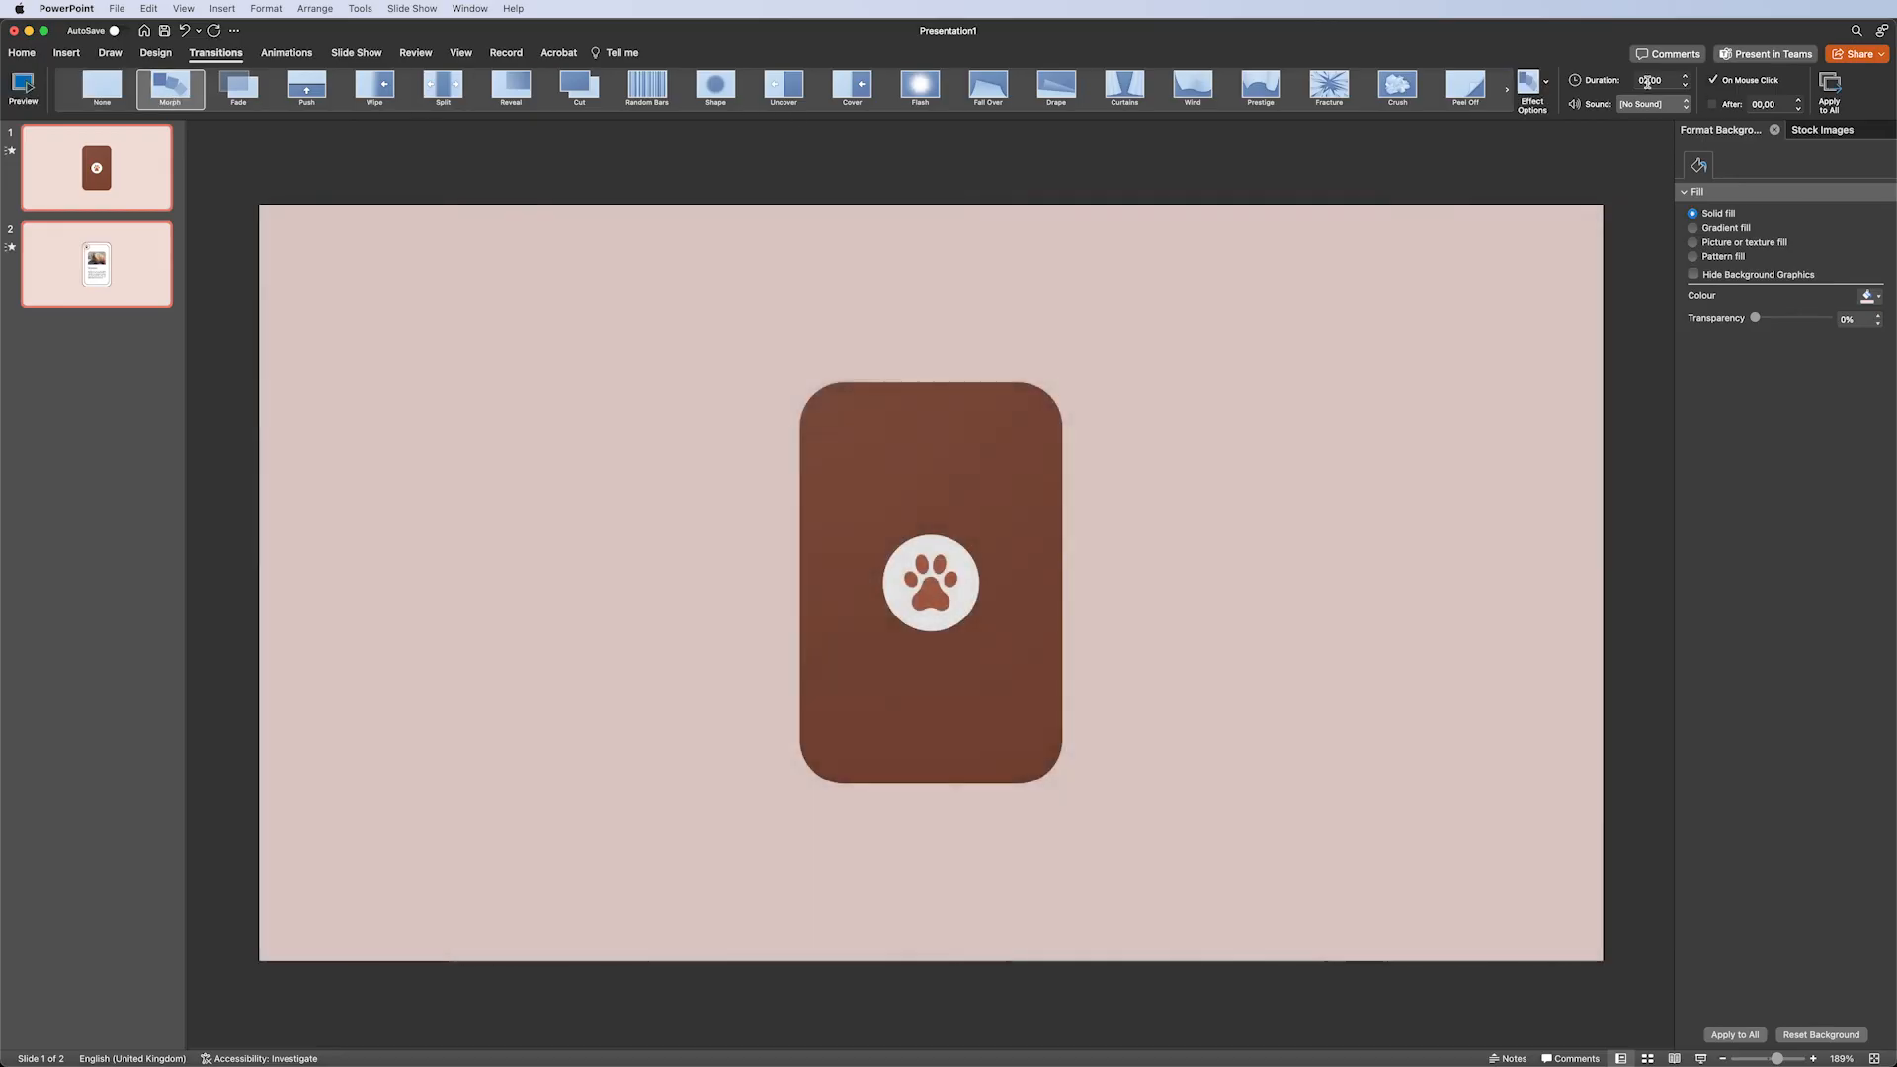
pyautogui.click(1650, 80)
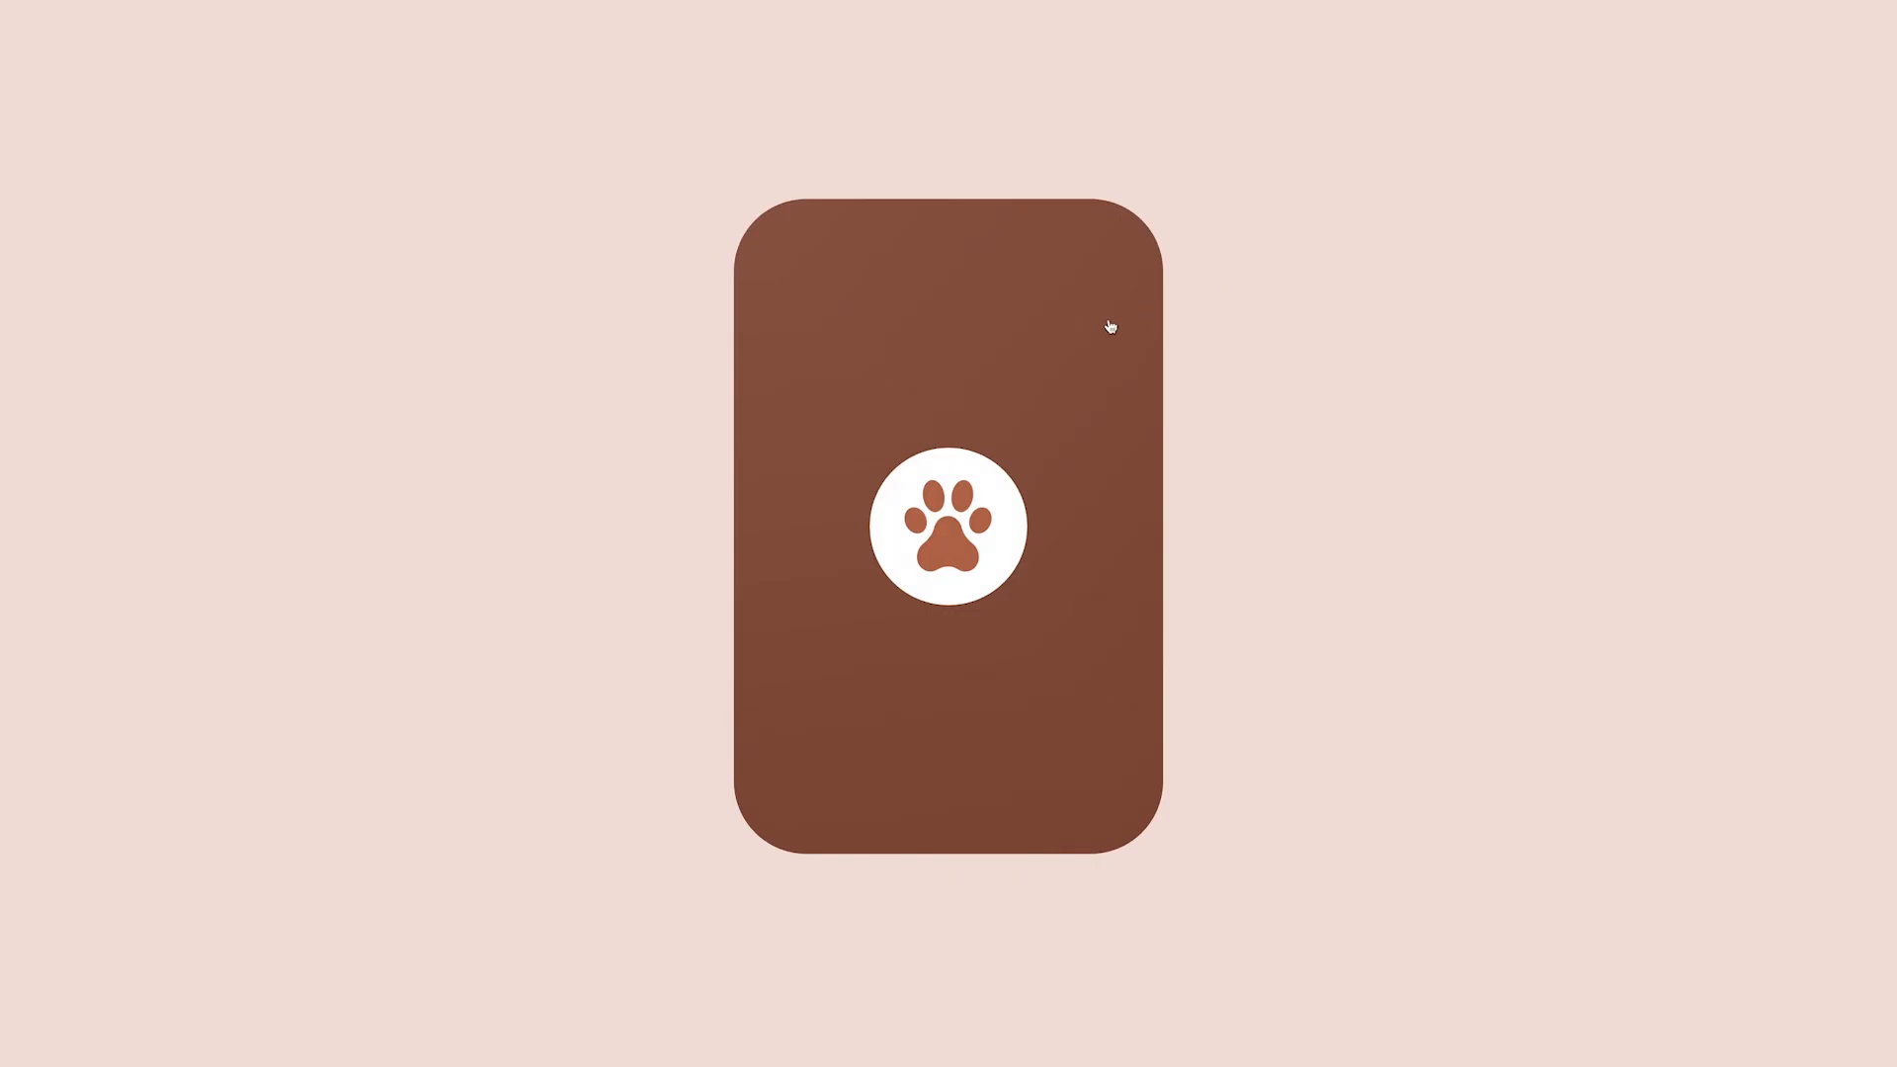
# Play the slide show and click the card to test the flip between its sides.
pyautogui.click(1106, 320)
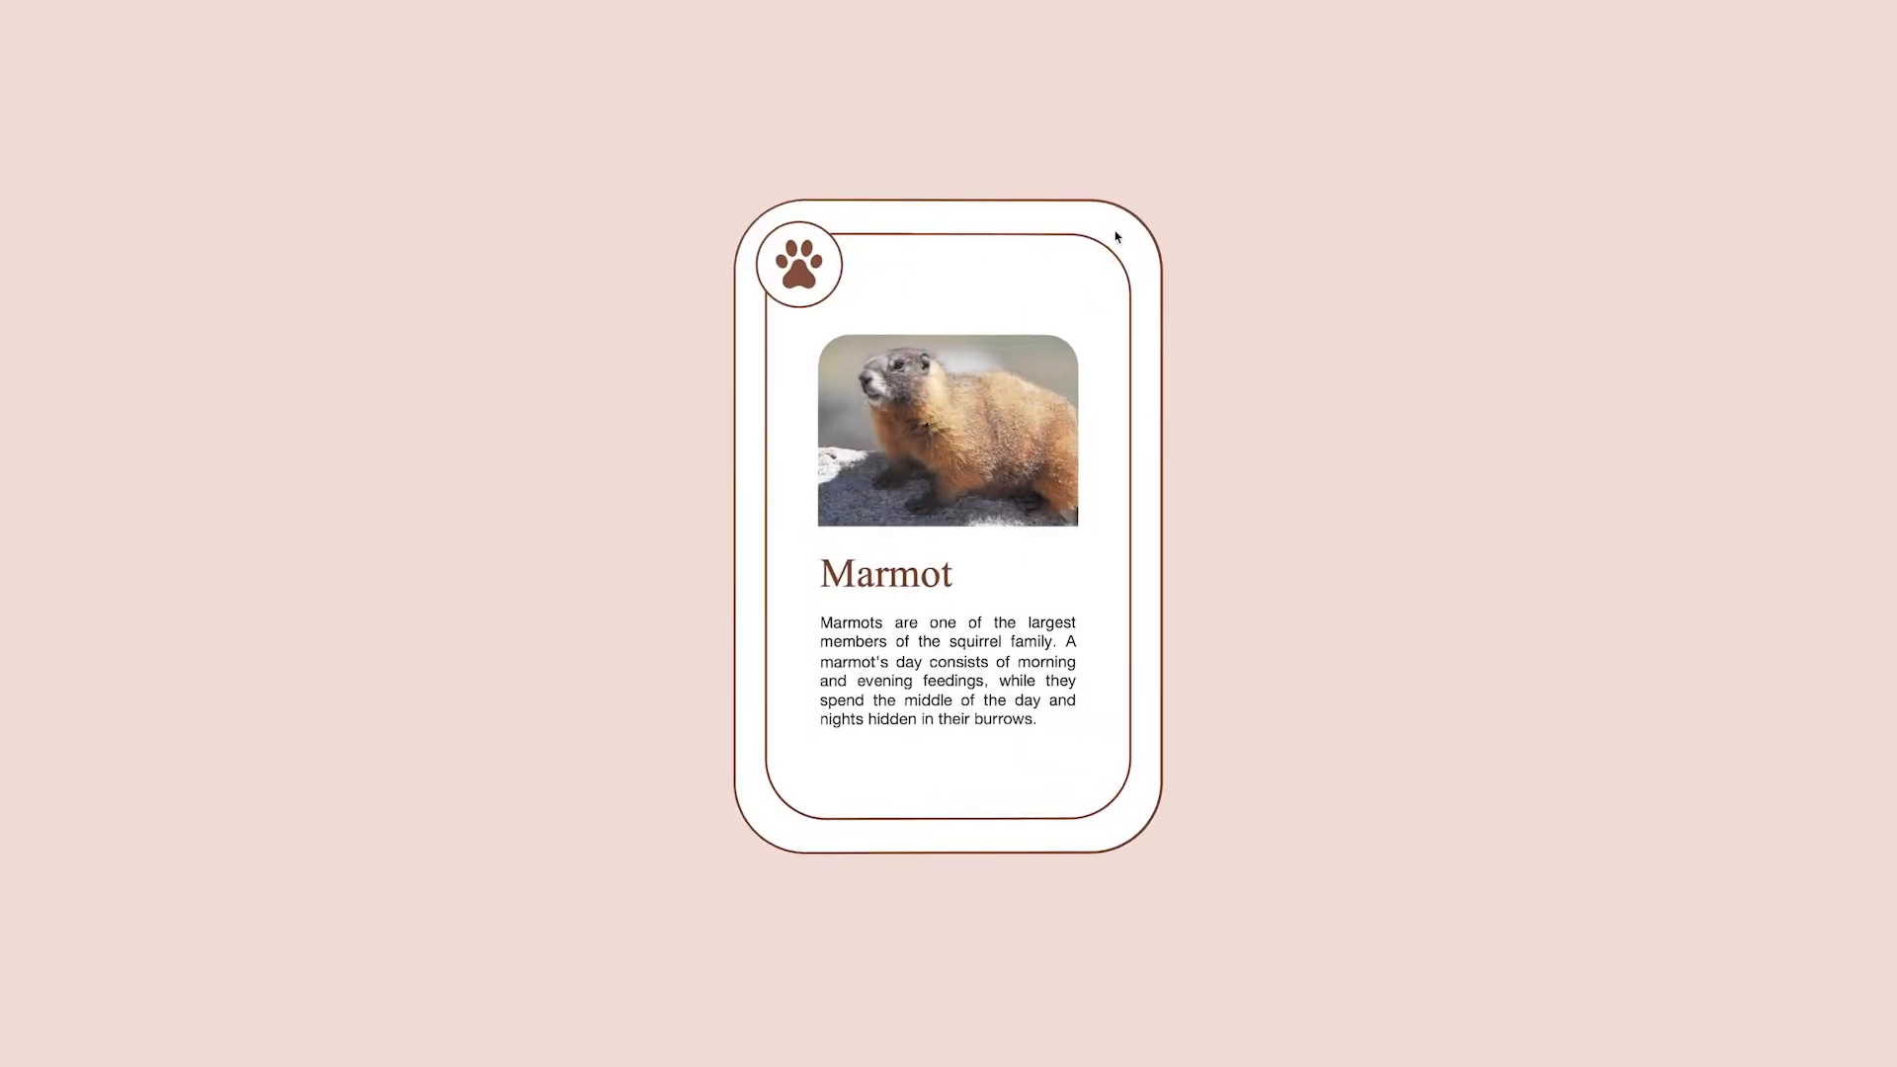
pyautogui.click(1116, 238)
pyautogui.click(1117, 241)
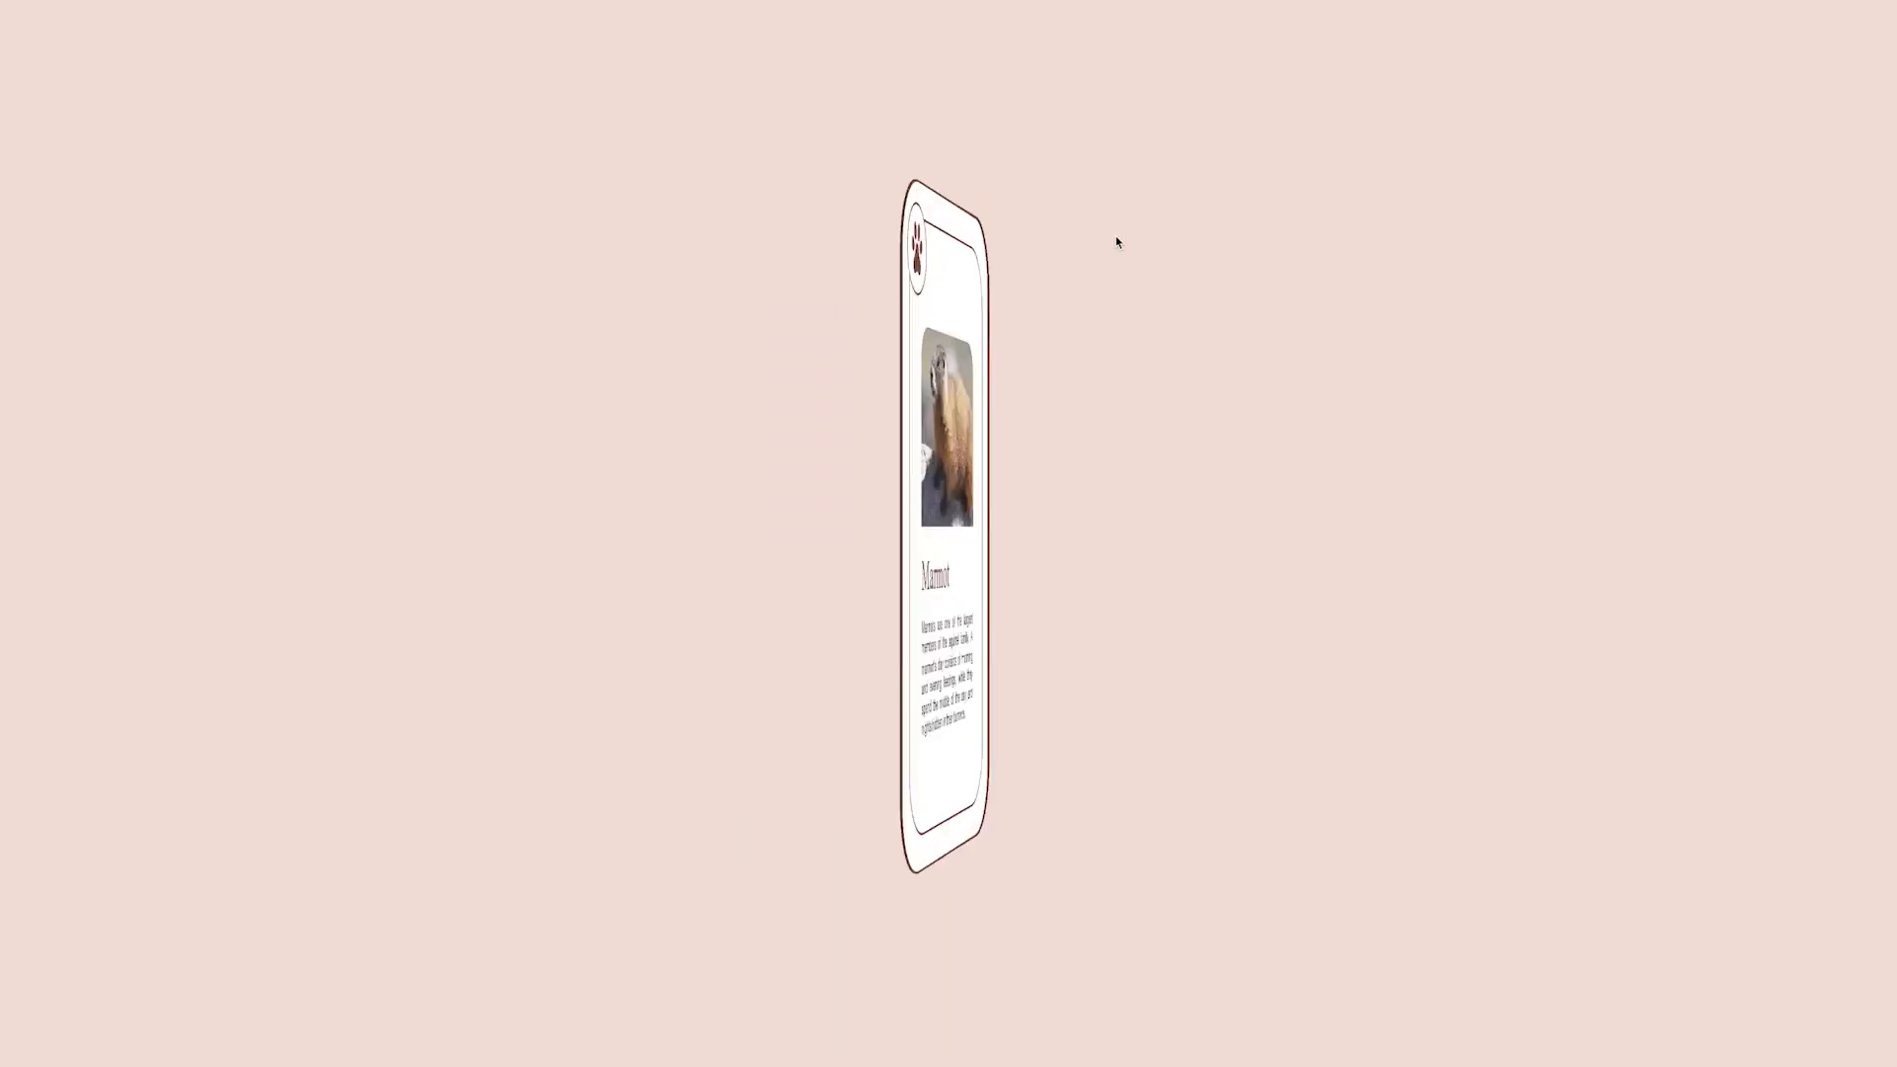